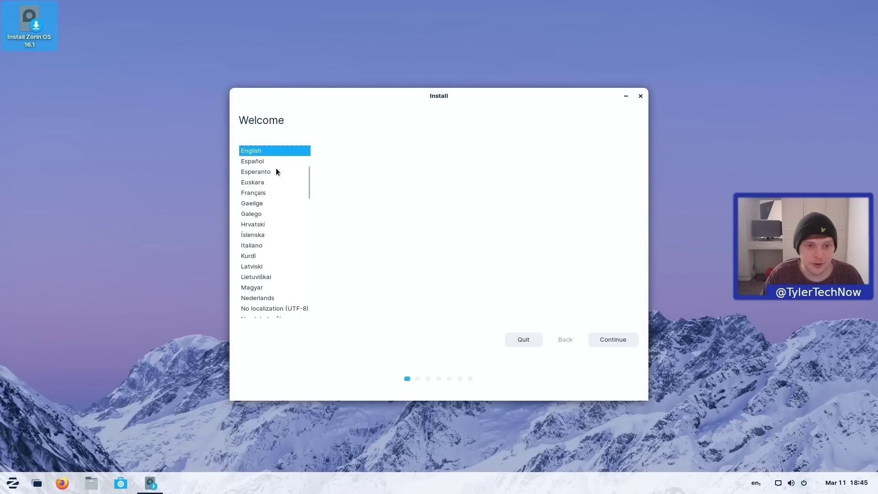
- Keep English as the installer language, choose the English (UK) keyboard layout and test it with "~/"
click(617, 339)
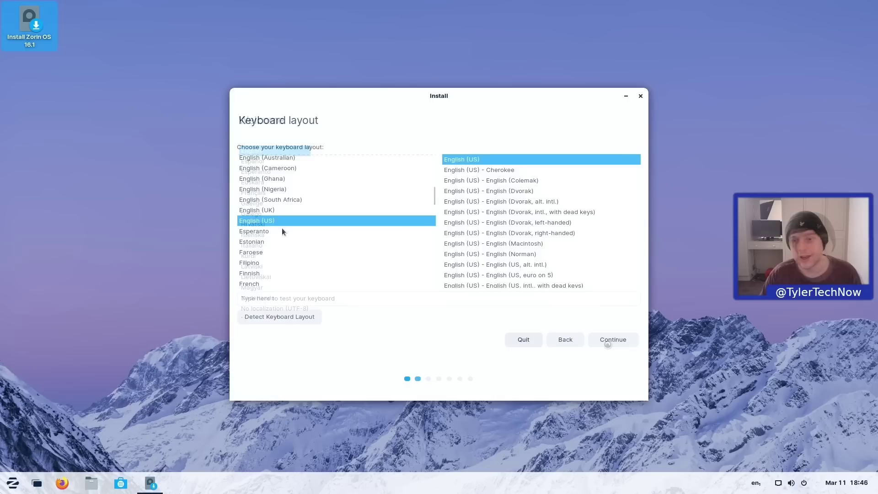
click(262, 210)
click(355, 296)
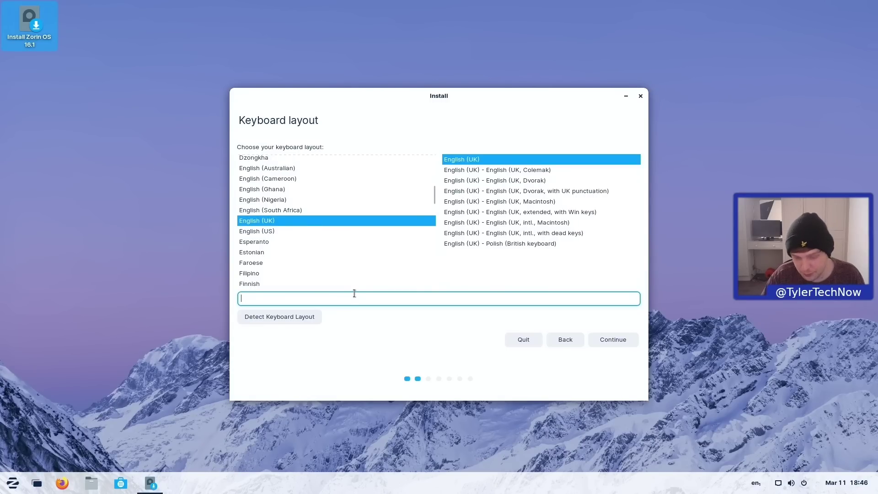
text(~/)
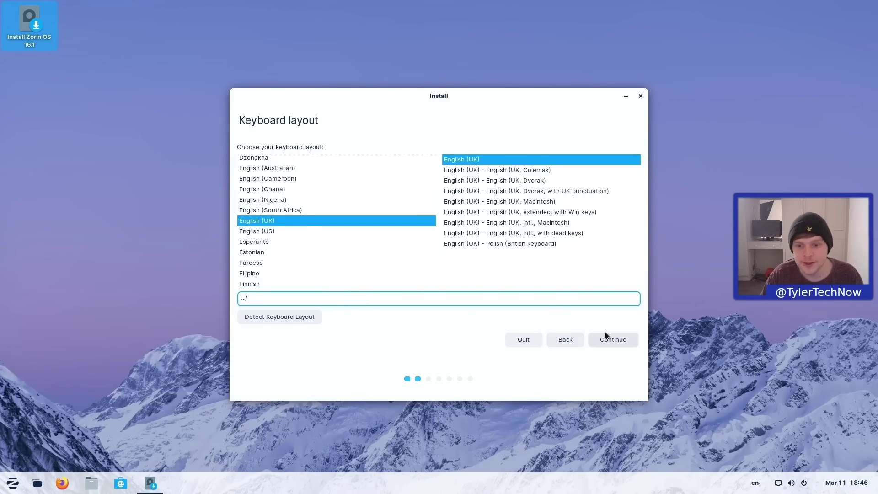
click(606, 338)
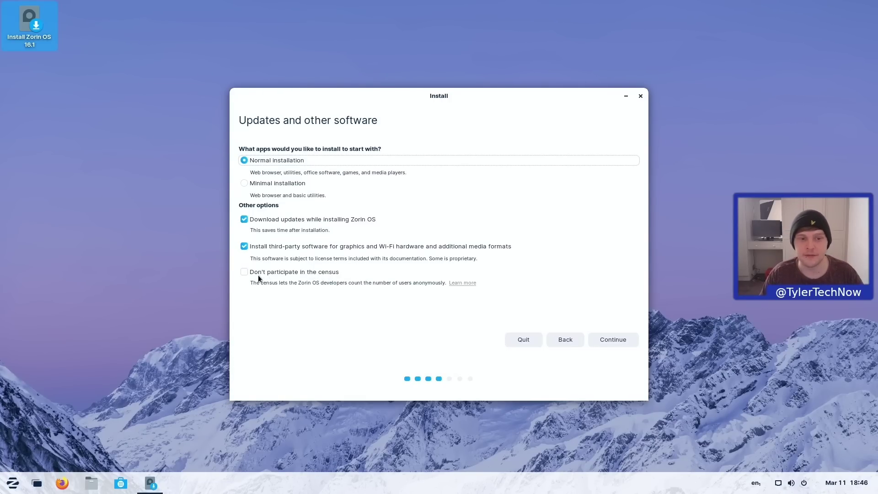
- Accept the normal installation with updates and third-party software, and confirm erasing the 120.0 GB Kingston drive (sdb) for Zorin OS
click(617, 338)
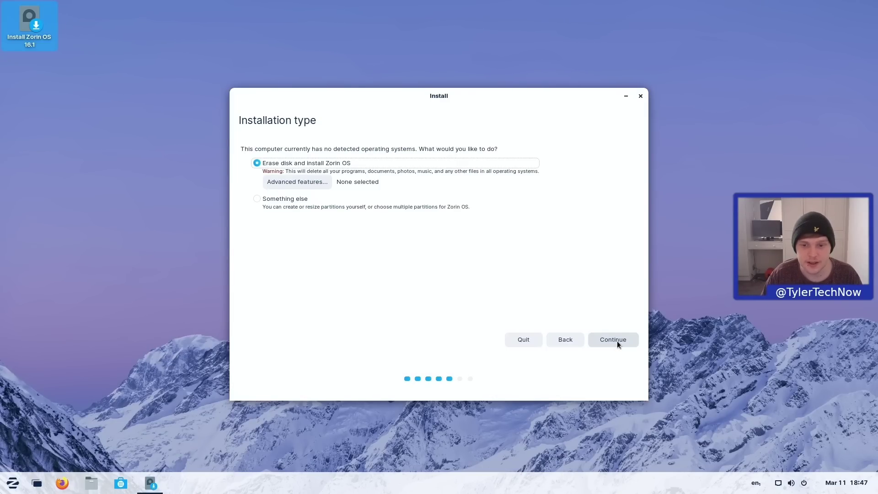
click(617, 341)
click(410, 155)
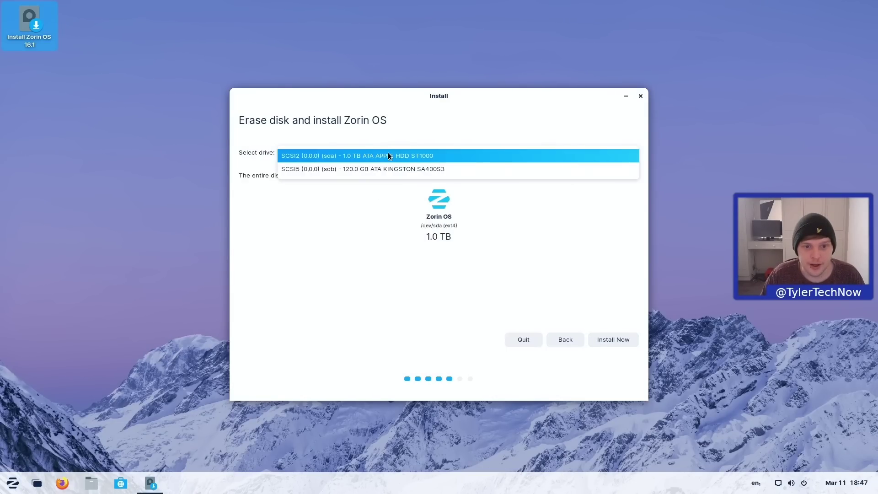
click(345, 169)
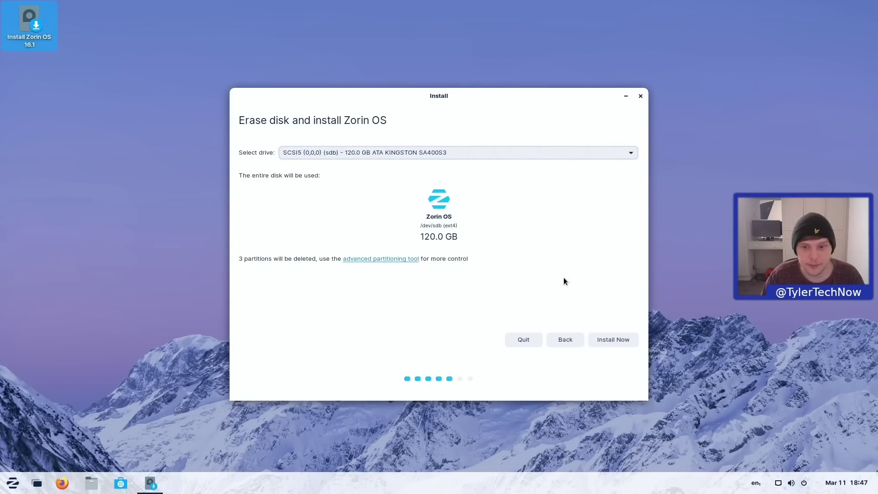
click(620, 342)
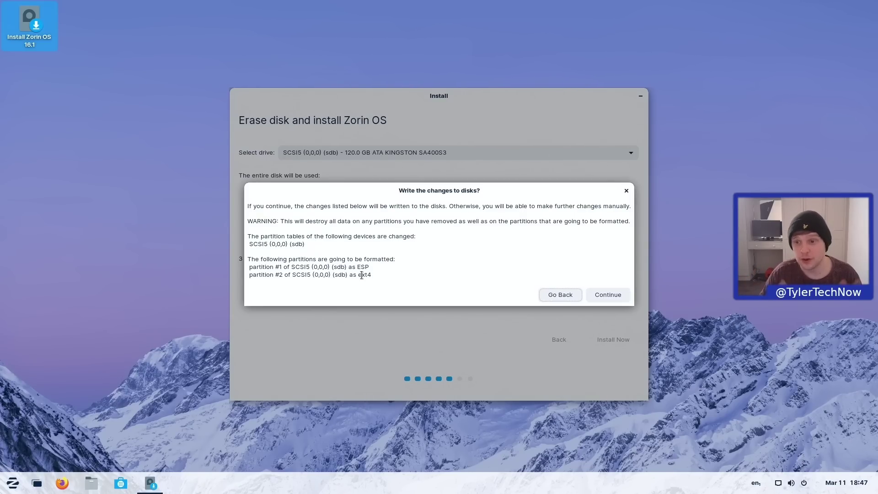
click(600, 297)
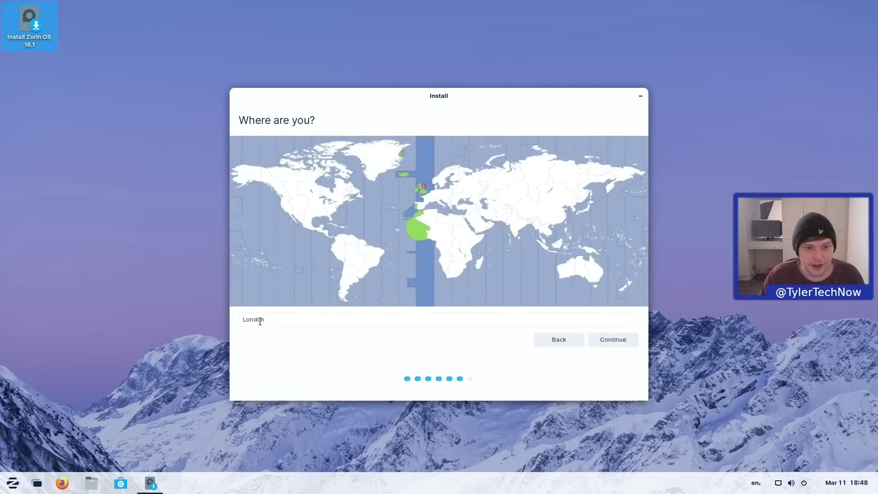
- Accept London as the location, enter the account holder's name and name the computer zorinnn
click(617, 340)
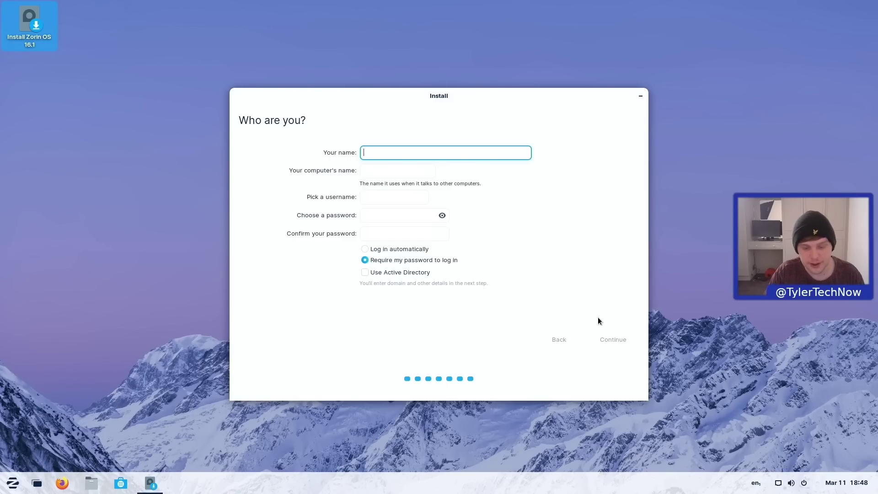
text(tyler)
key(Tab)
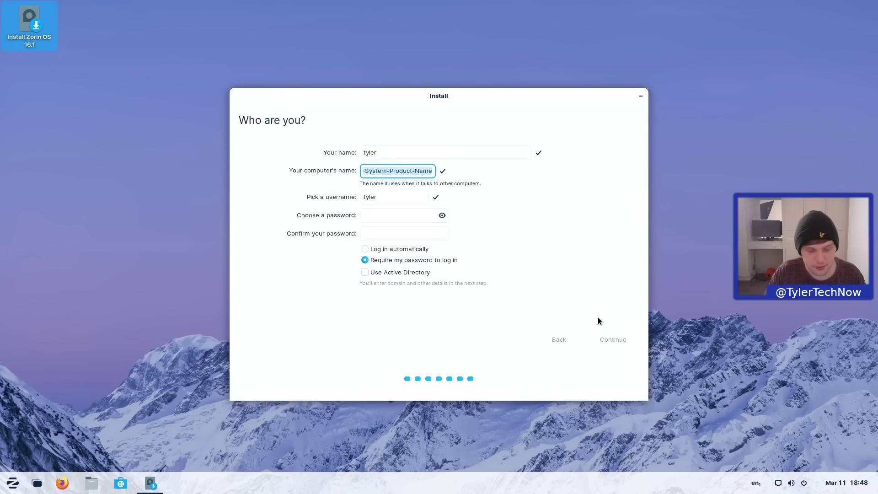
text(zorinnn)
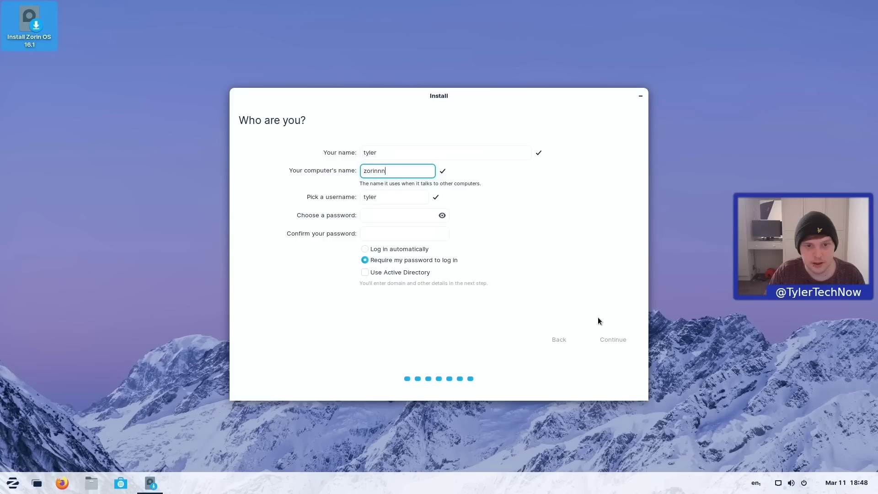
- Enter and confirm the account password, choose automatic login and proceed with the installation
key(Tab)
key(Tab)
key(ctrl+v)
key(Tab)
key(ctrl+v)
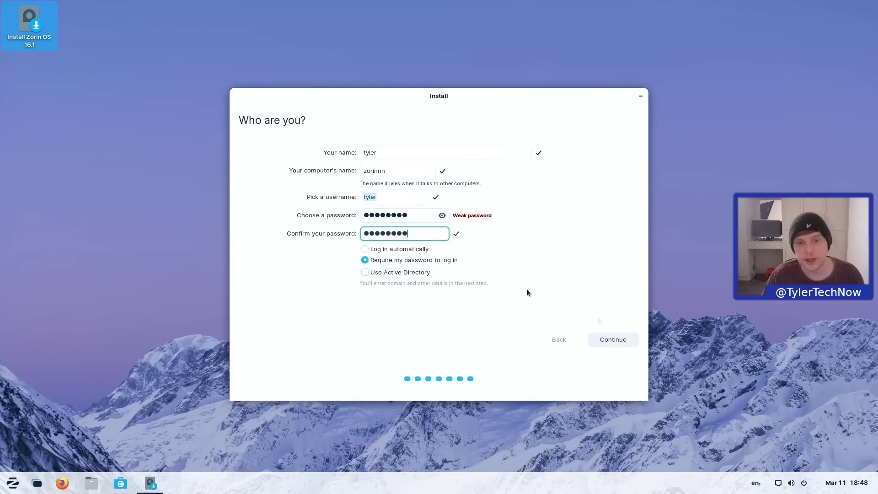
click(413, 249)
click(613, 342)
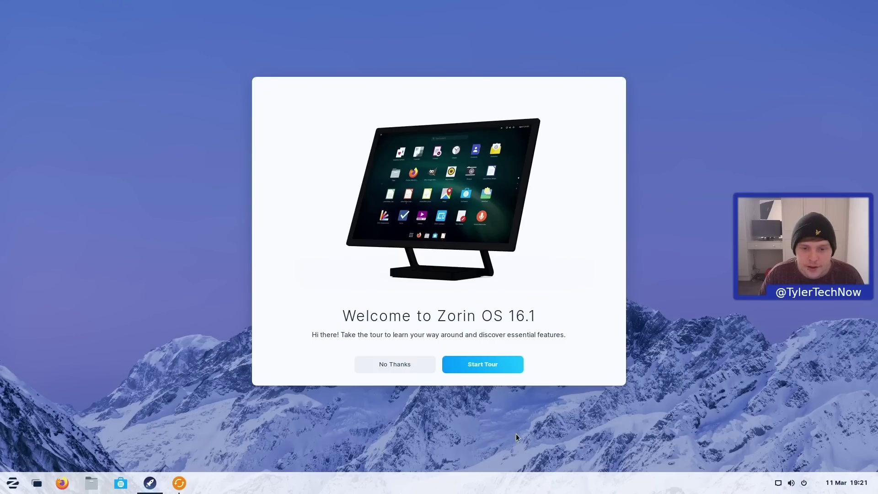
- Start the Zorin OS welcome tour and look at the app menu and the activities overview
click(493, 369)
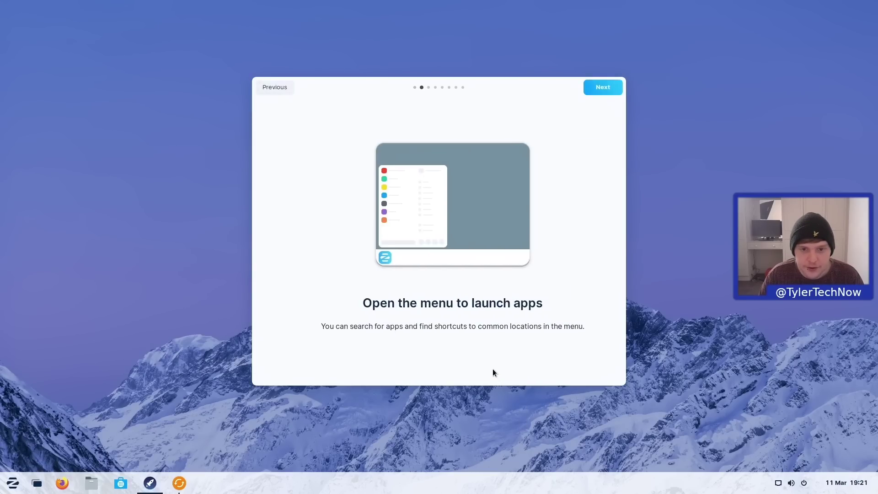
click(14, 484)
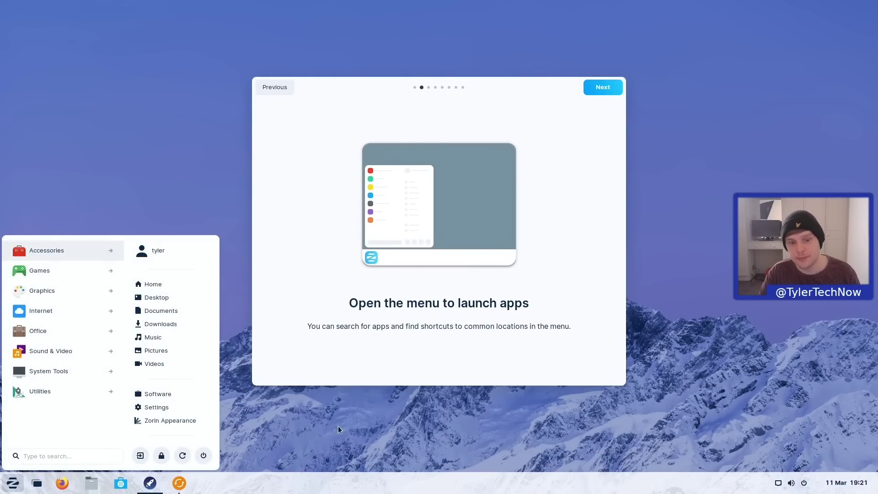
click(416, 371)
key(super)
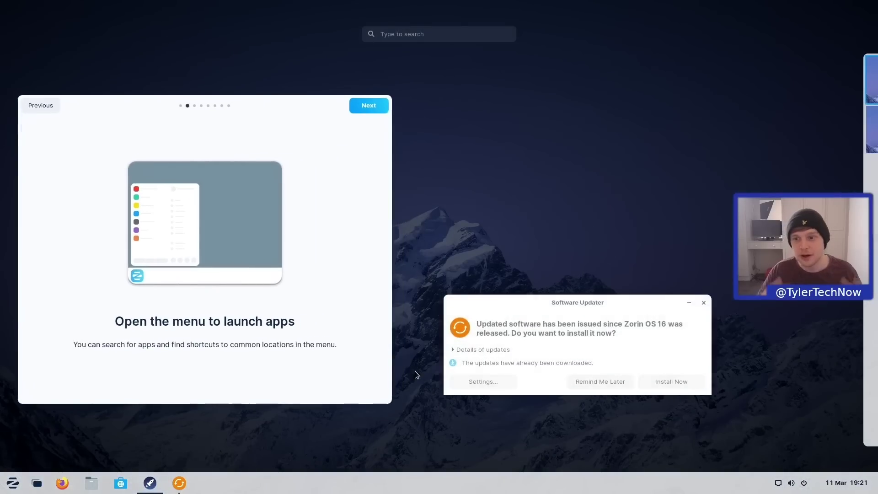
key(super)
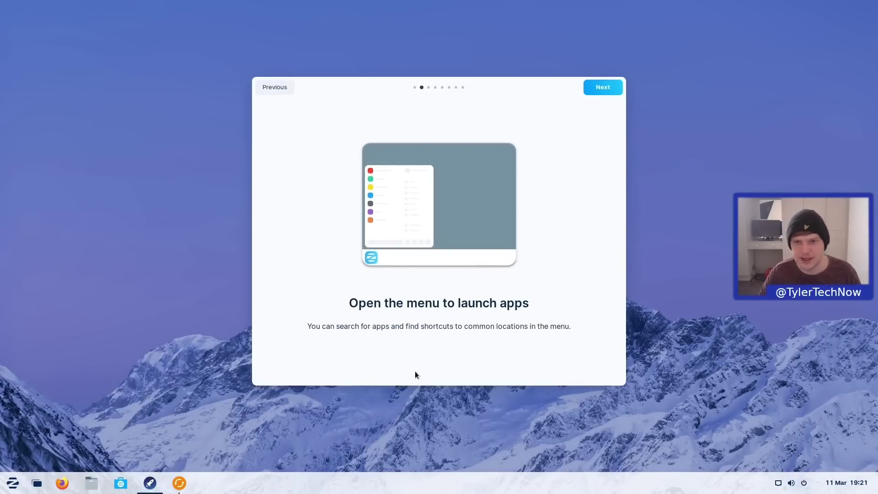
- Go through the remaining tour pages on appearance, online accounts, Zorin Connect, Software and office suites
click(603, 89)
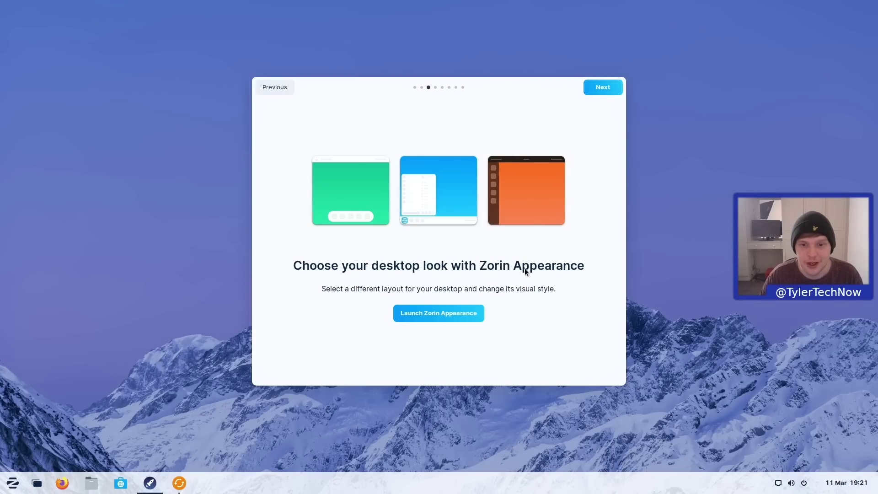
click(602, 89)
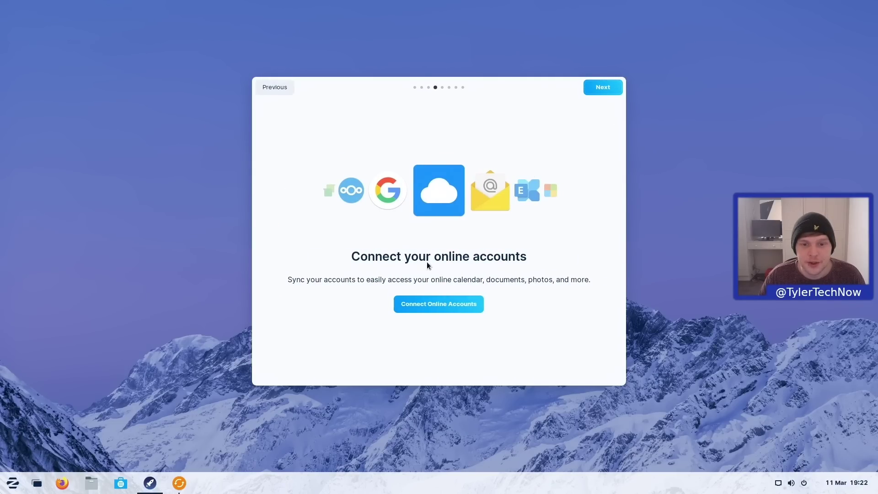
click(610, 87)
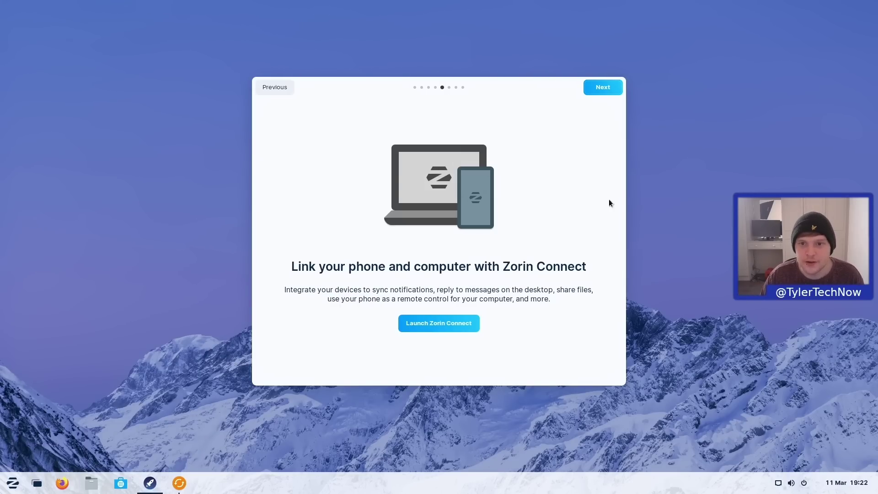
click(601, 93)
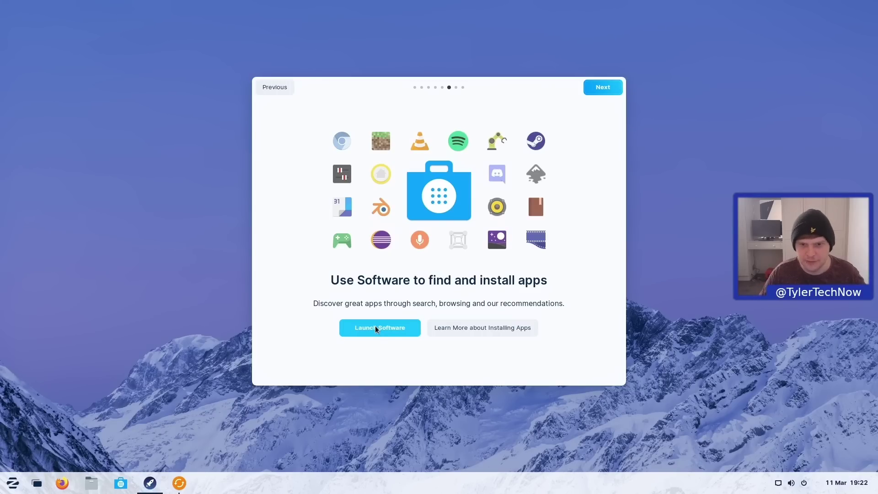
click(593, 90)
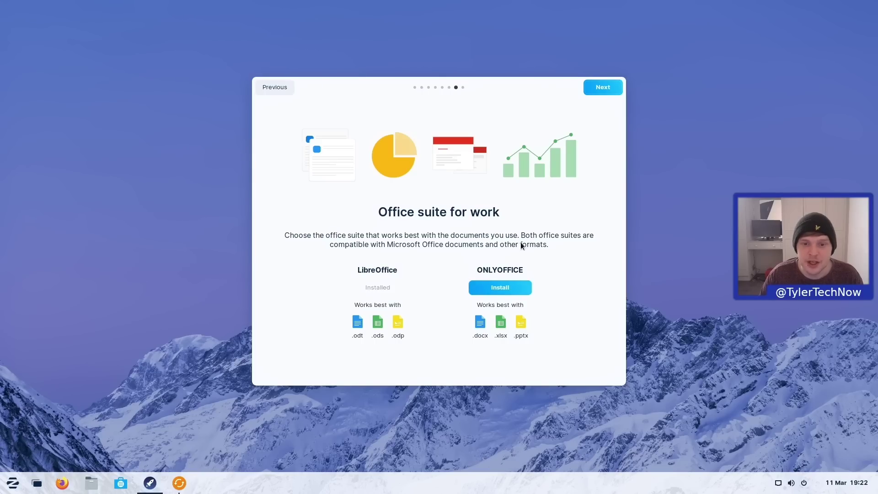
click(594, 89)
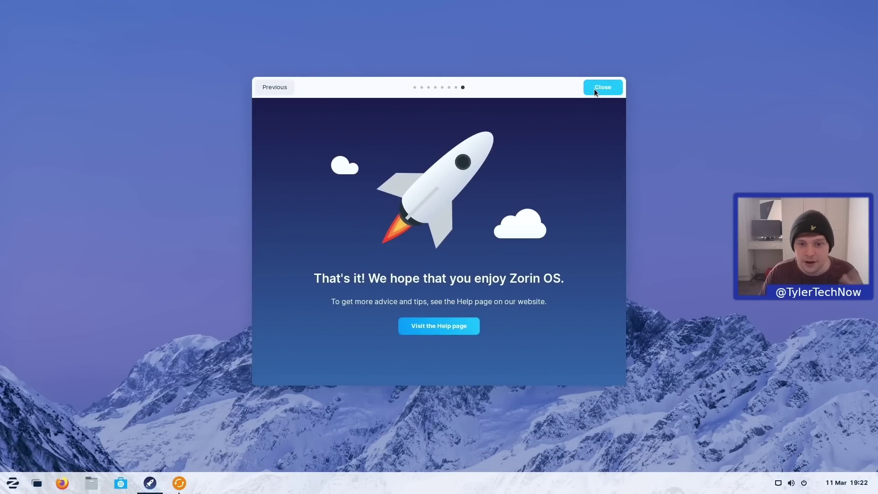
- Close the finished tour and install the available software updates
click(594, 89)
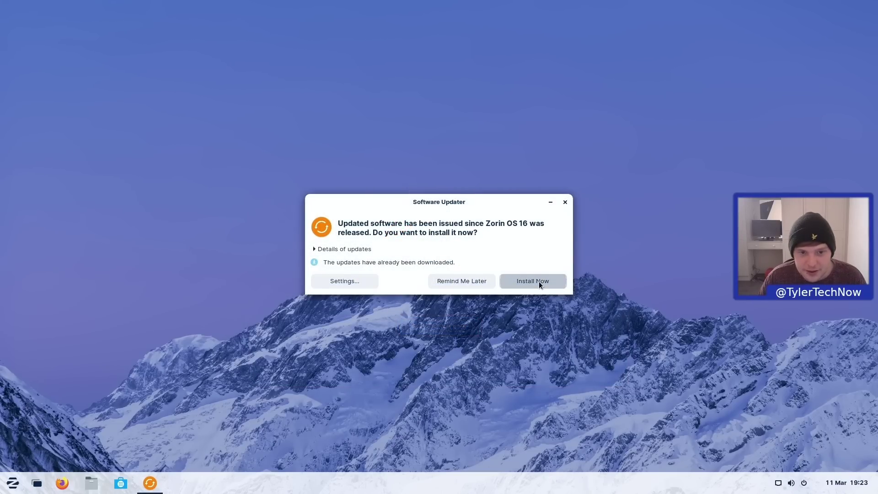
click(540, 281)
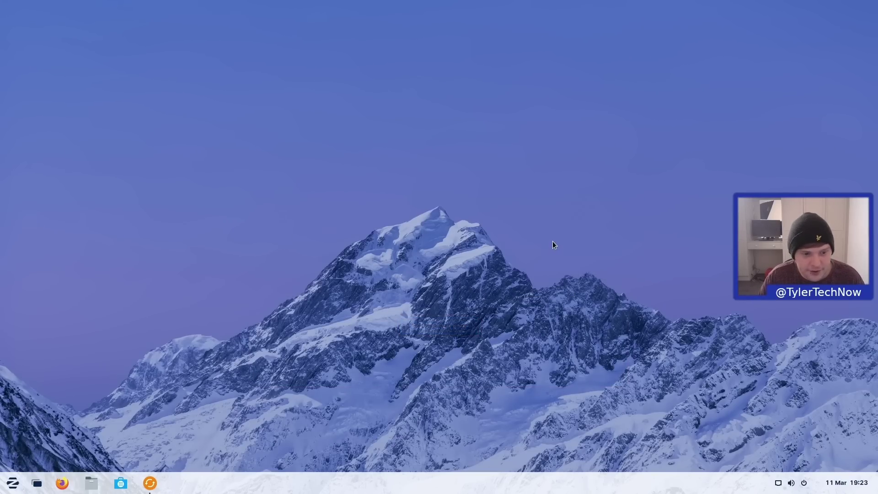
- Search the system for "about", open the About settings and review the hardware and operating system details
key(super)
text(about)
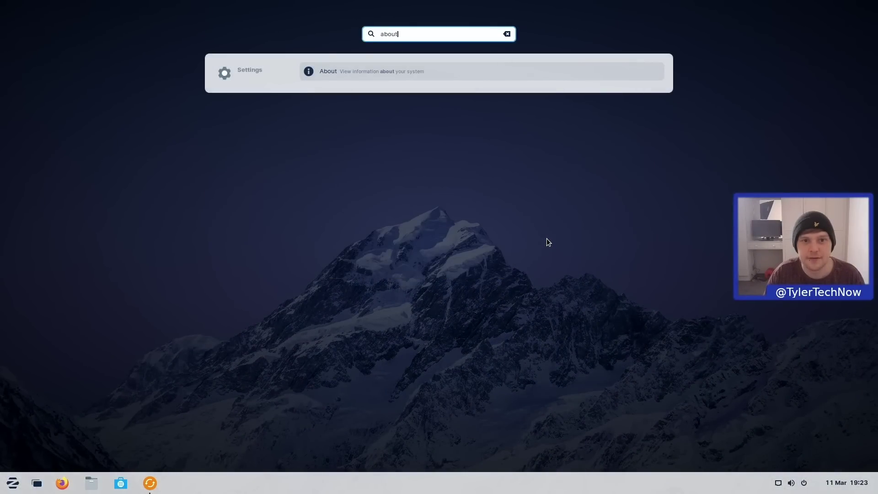
key(Return)
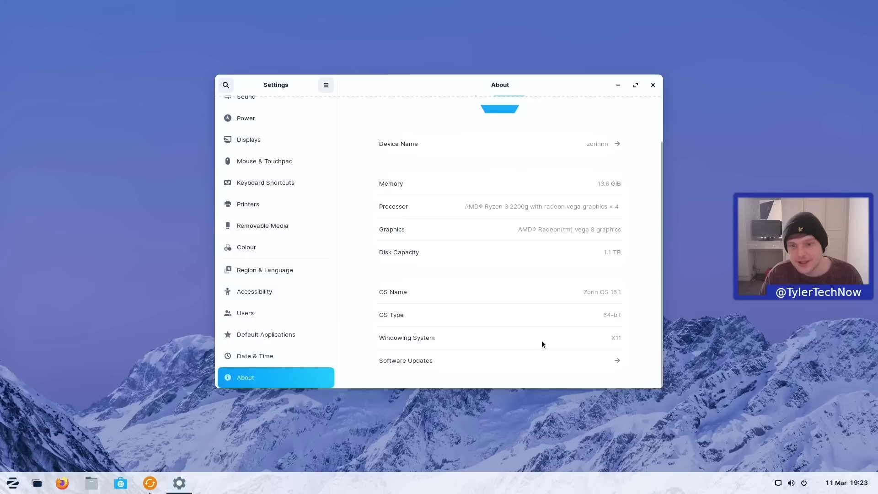
scroll(539, 331, up, 2)
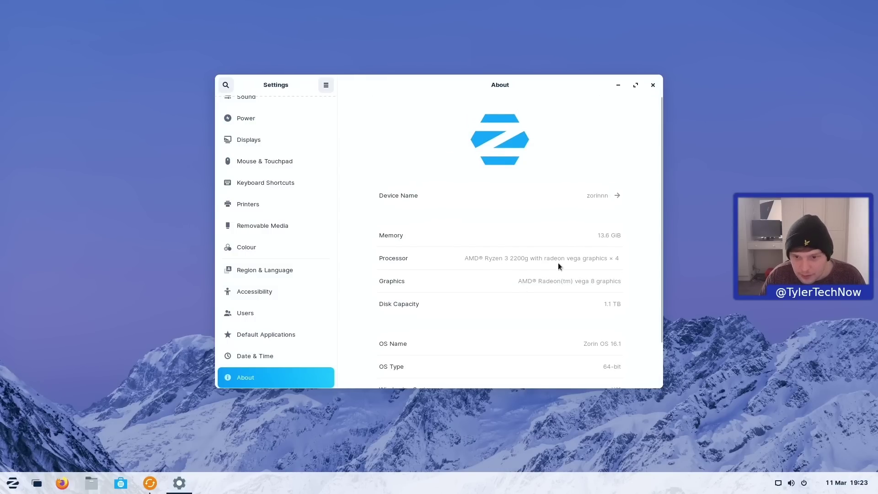
scroll(567, 270, down, 2)
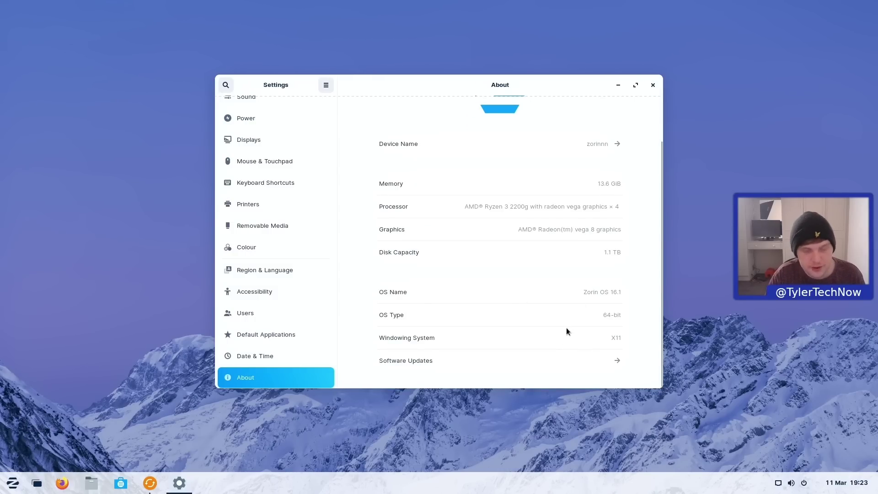
- Check the kernel version by running uname -a in a new terminal
key(ctrl+alt+t)
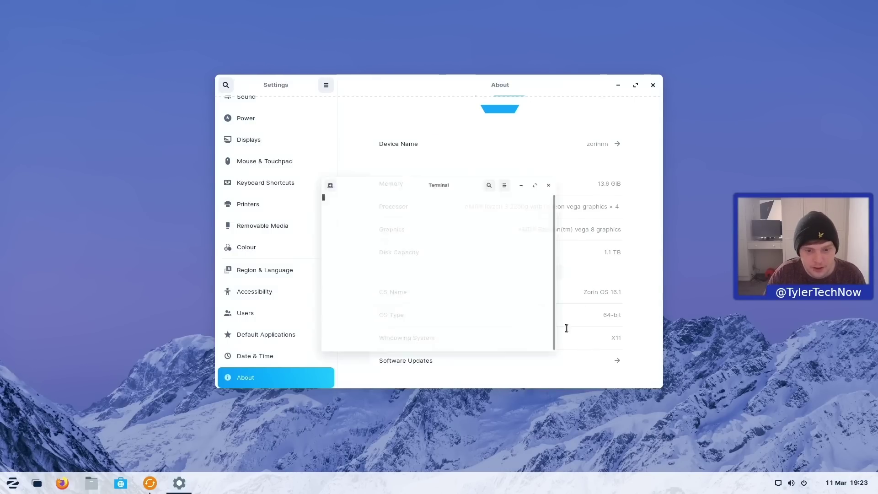
text(uname -a)
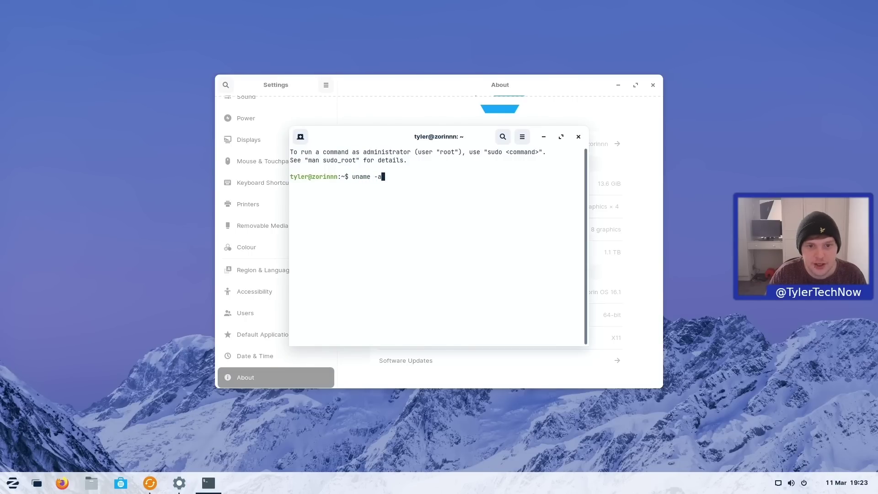
key(Return)
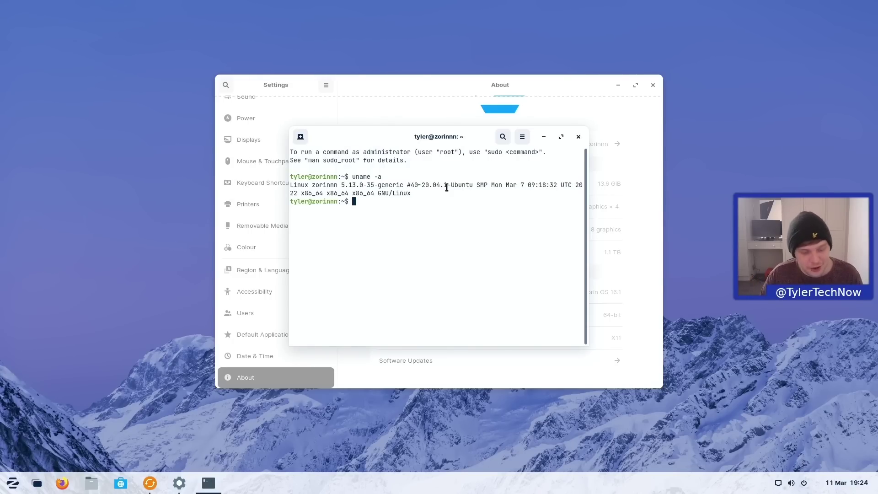
key(super)
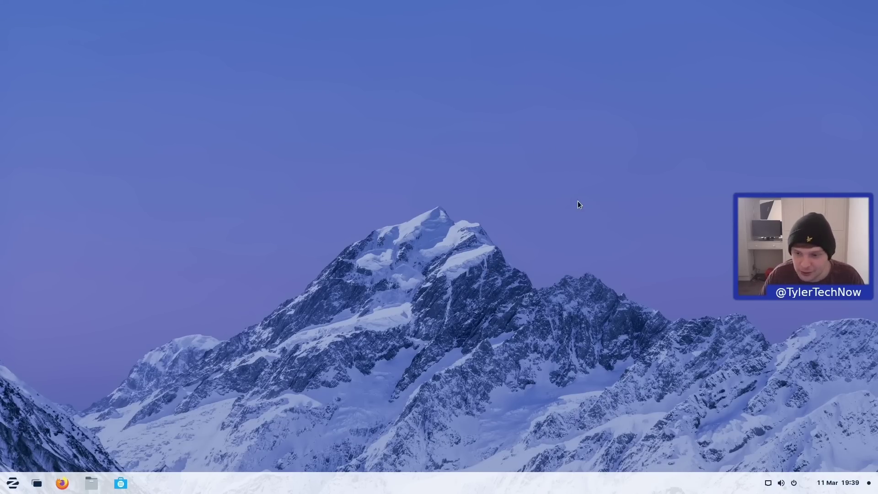
- Look through the calendar and notifications, the system menu, the Software shortcut's options and the Zorin application menu
click(844, 485)
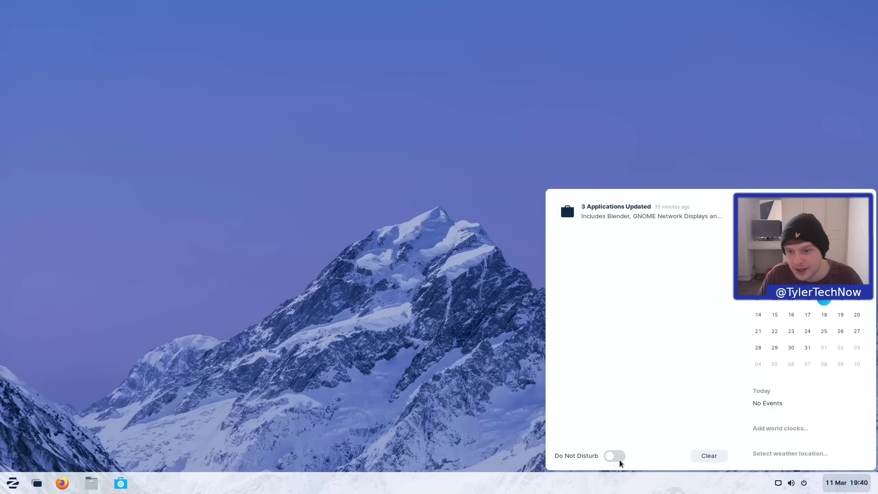
click(484, 341)
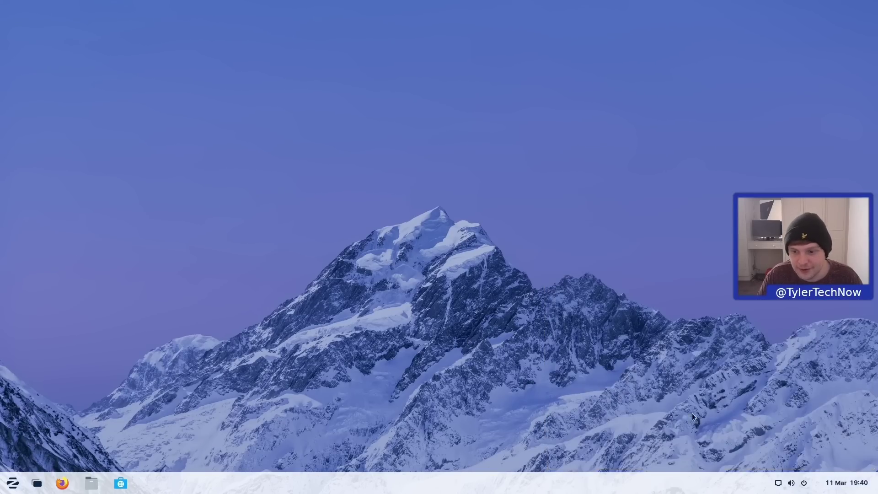
click(796, 484)
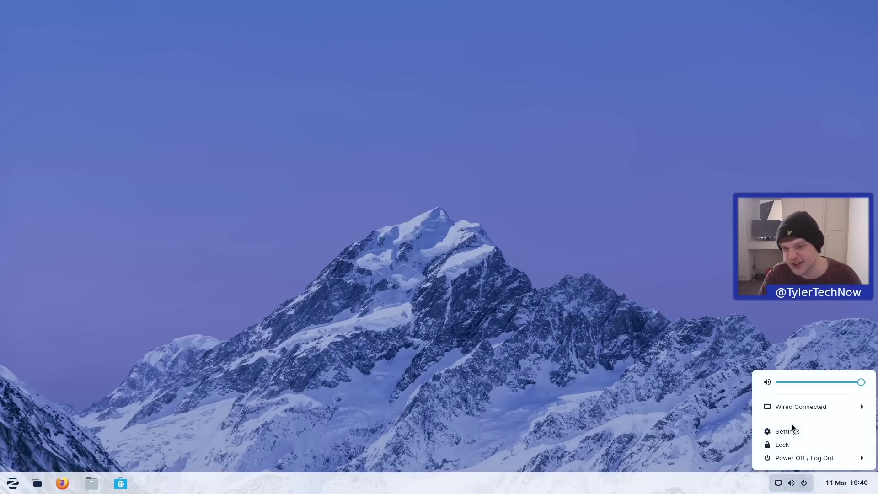
click(475, 367)
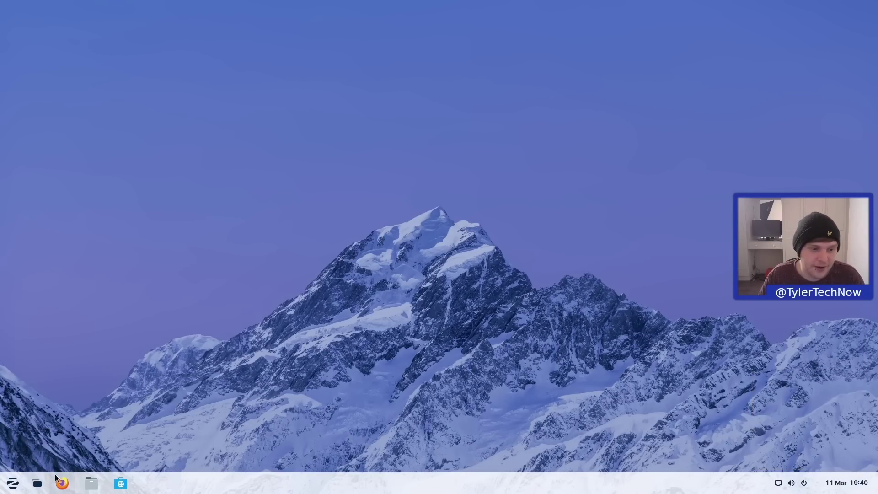
right_click(130, 485)
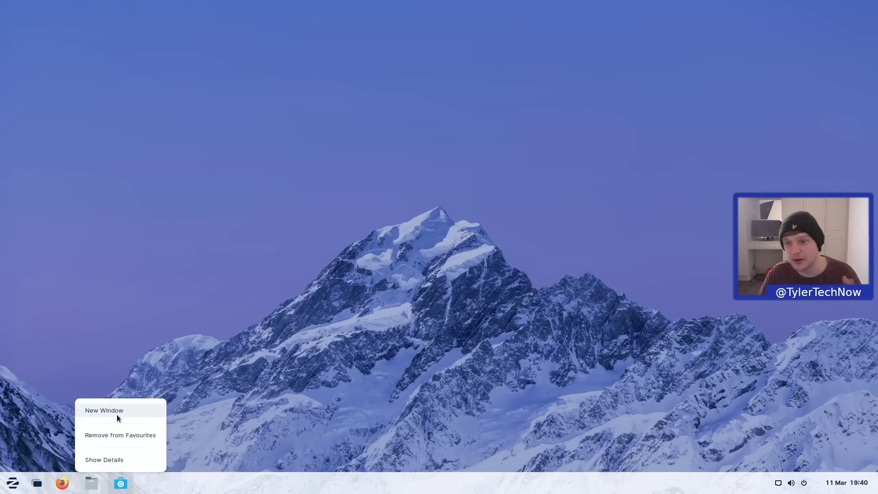
click(53, 342)
click(16, 479)
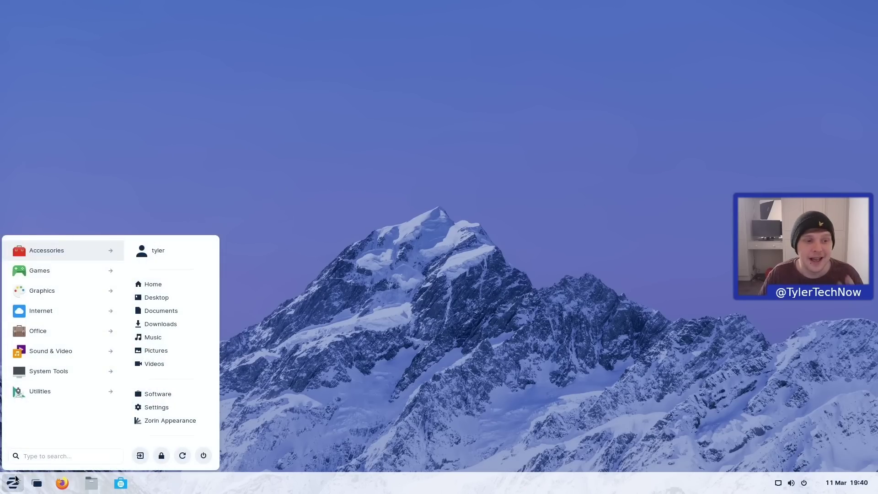
click(237, 434)
- Open the taskbar settings, try positioning the taskbar at Monitor Center, and restore it to Stacked to left
right_click(421, 484)
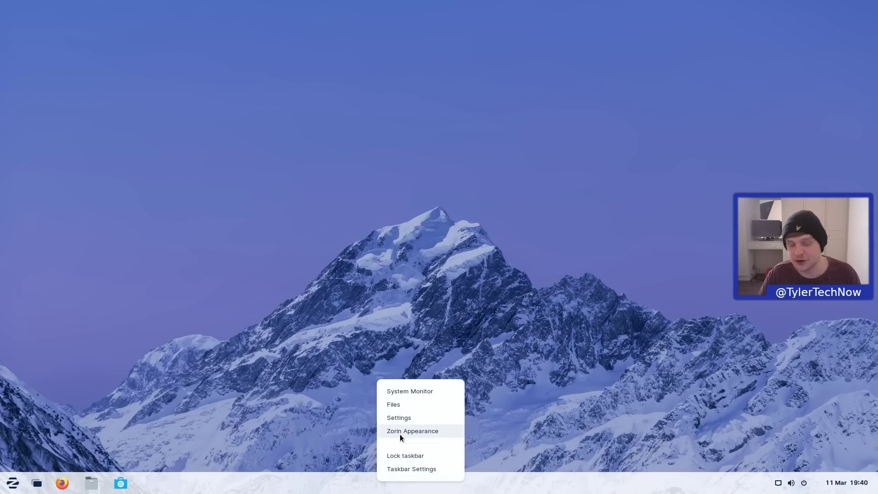
click(411, 469)
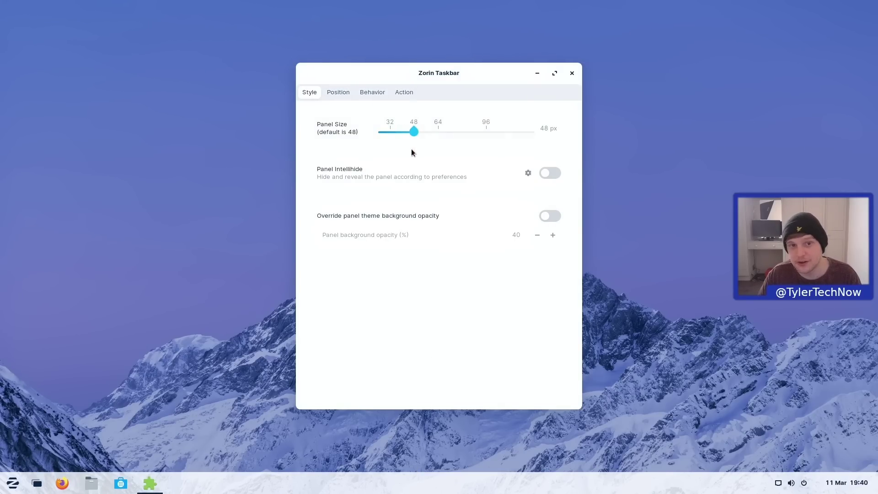
click(336, 92)
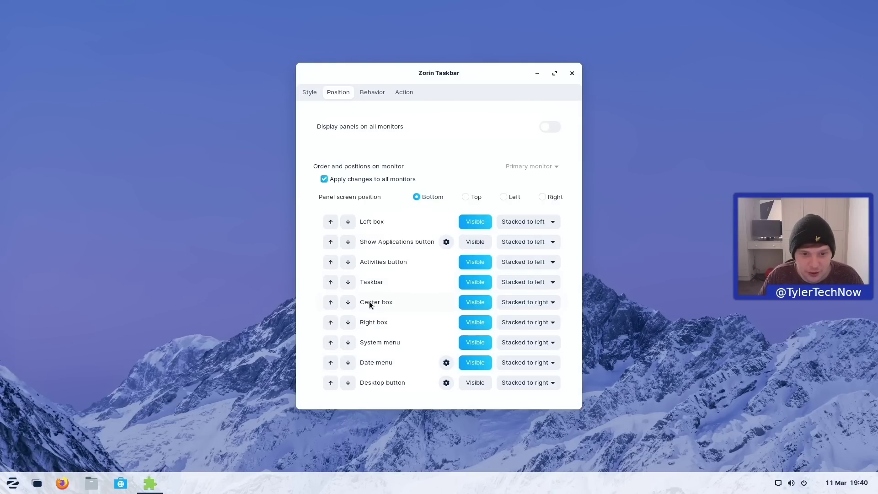
click(540, 282)
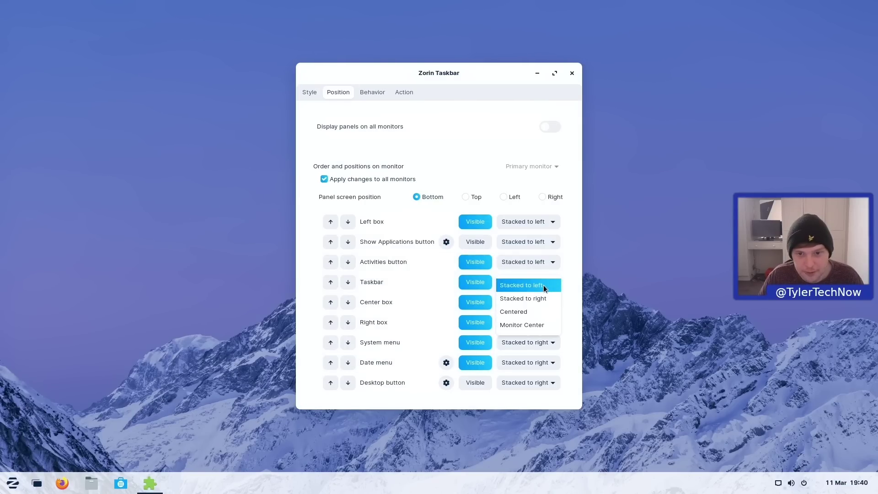
click(530, 324)
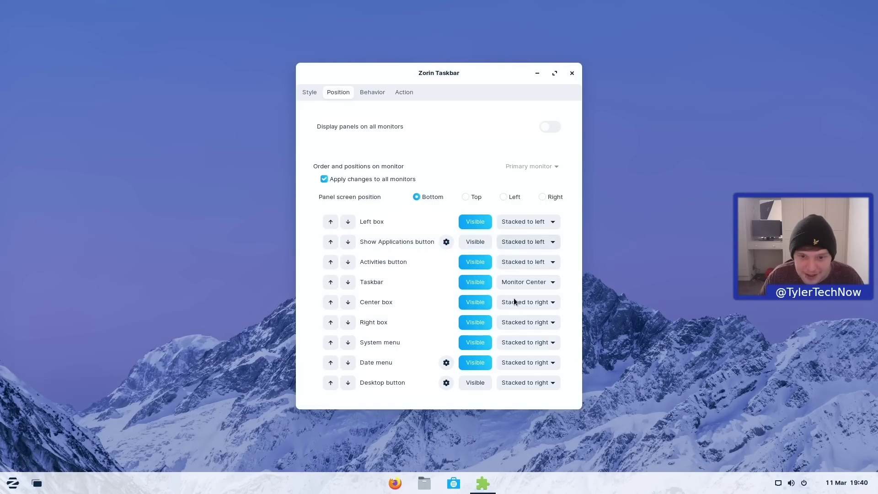
click(541, 280)
click(531, 246)
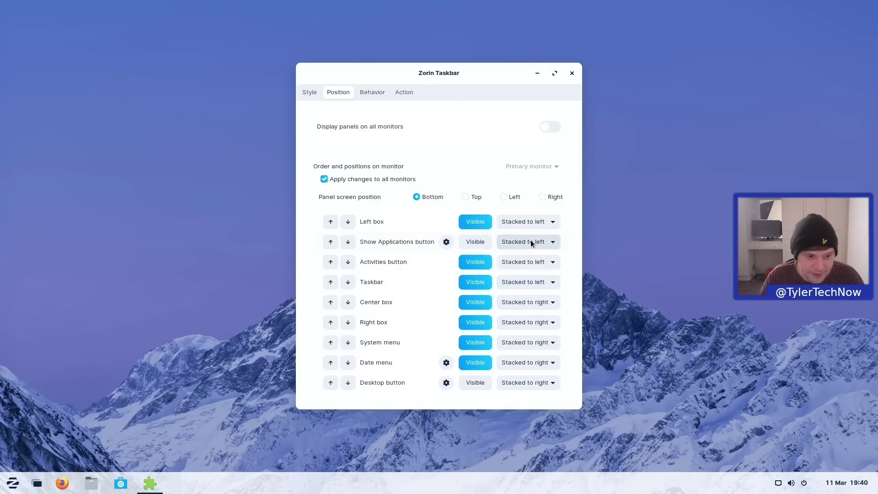
- Review the taskbar's behavior and action settings and close the taskbar settings window
click(371, 95)
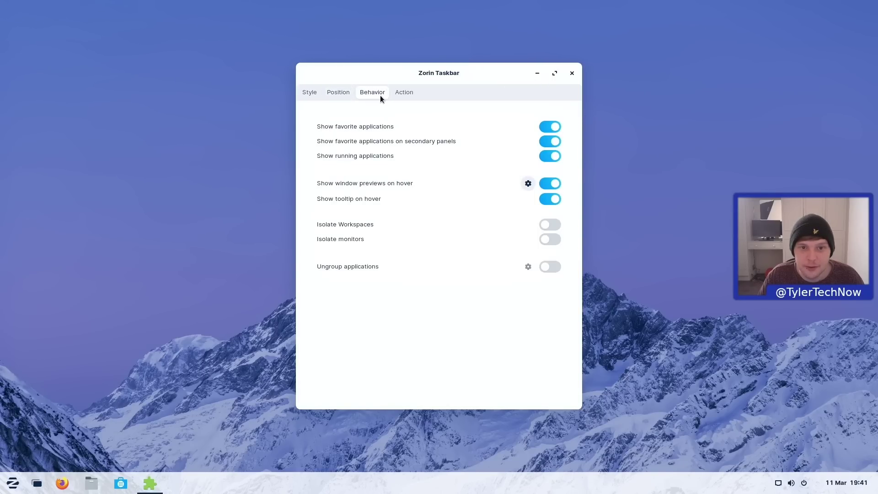
click(414, 93)
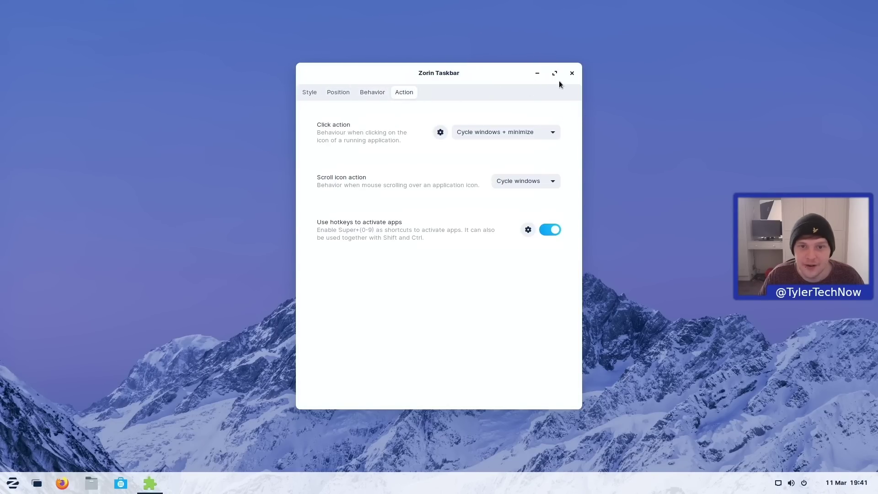
click(574, 73)
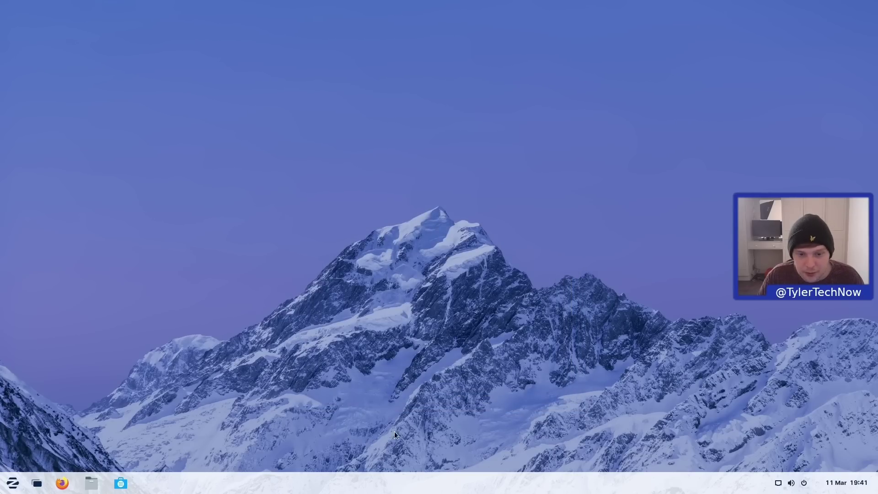
- Open Zorin Appearance and browse the available desktop layouts
right_click(402, 481)
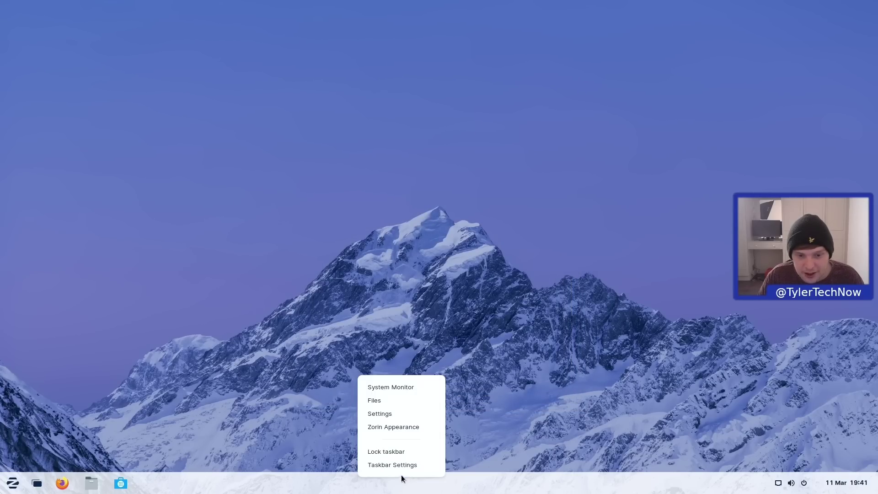
click(392, 426)
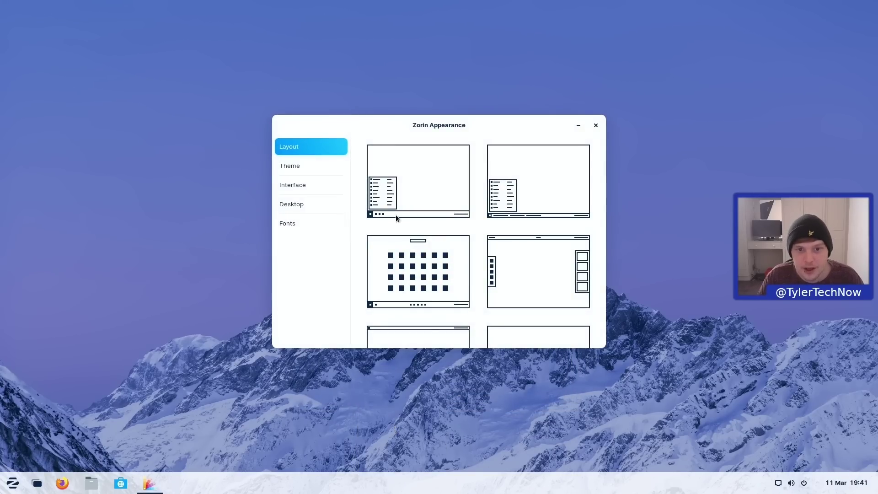
scroll(462, 218, down, 3)
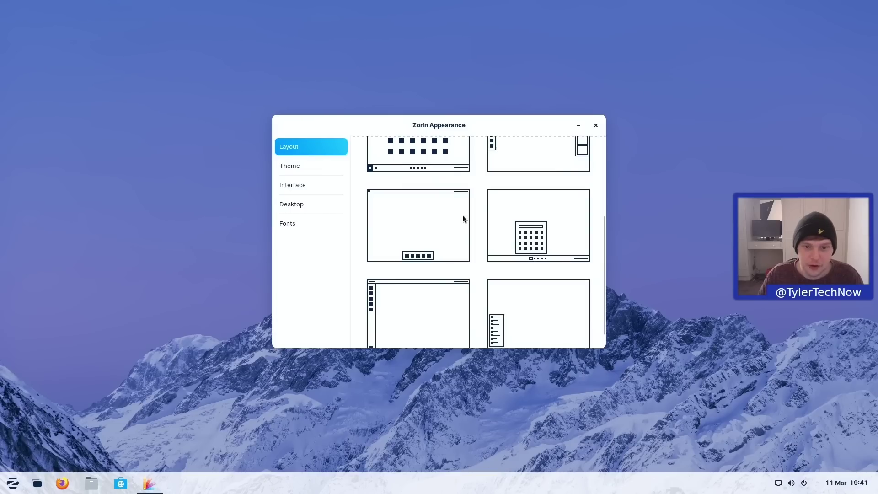
scroll(462, 217, up, 3)
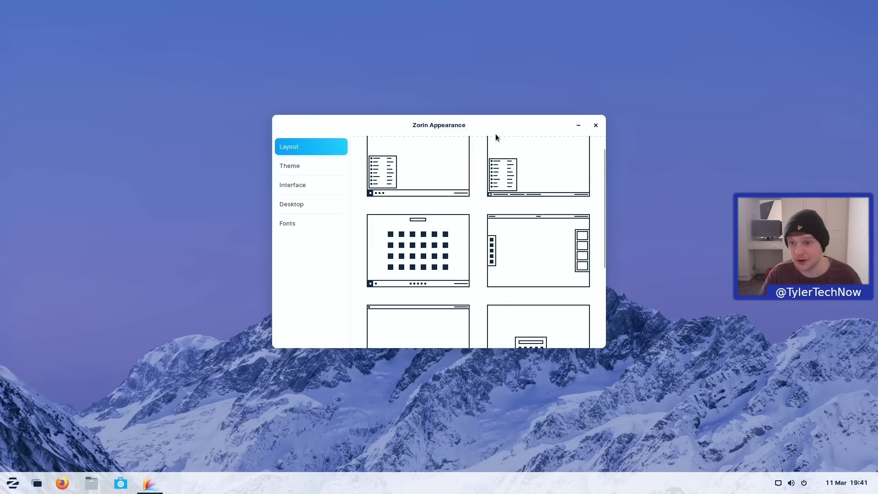
- Try the orange accent colour in the theme settings and switch back to blue
click(302, 166)
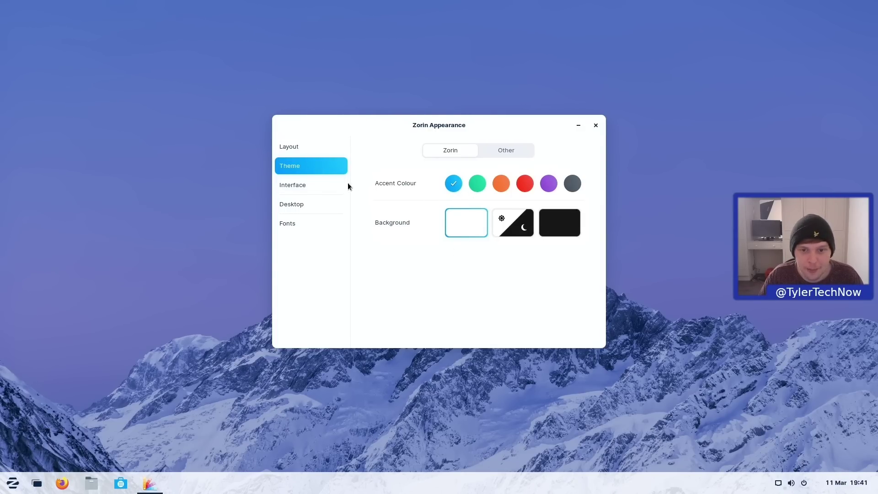
click(502, 185)
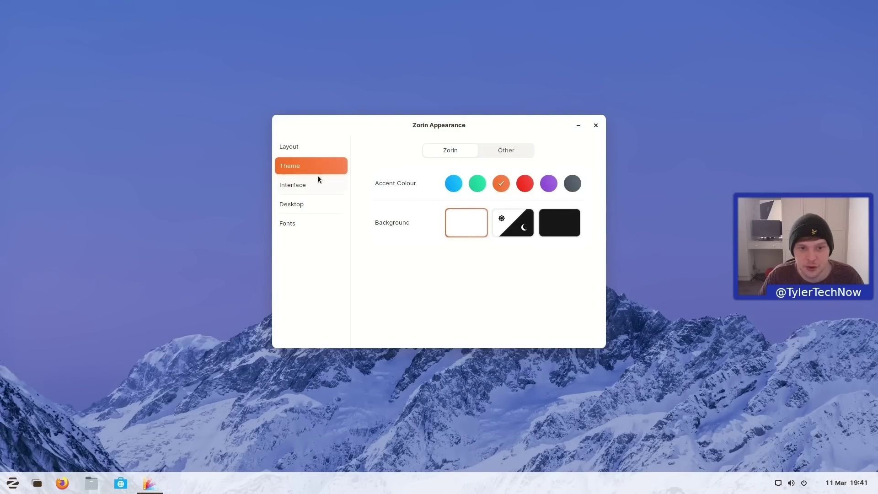
click(454, 184)
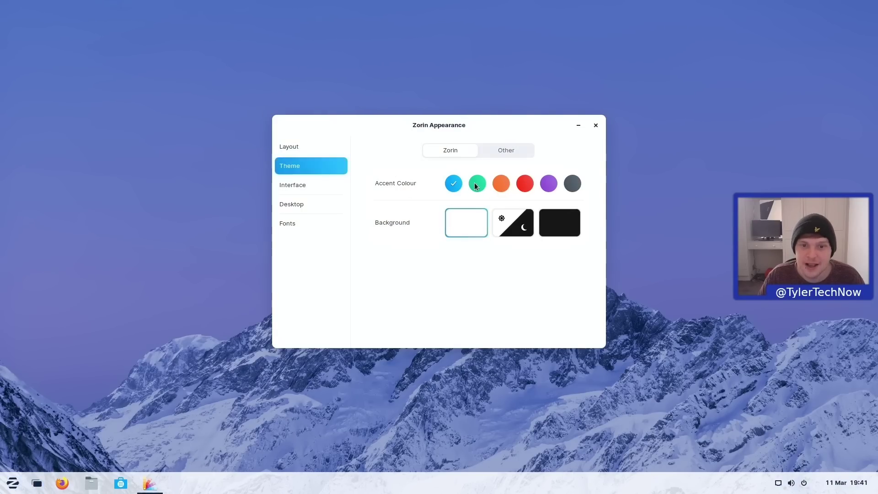
- Apply the dark background theme and open the Files window beside Zorin Appearance to compare them
click(552, 218)
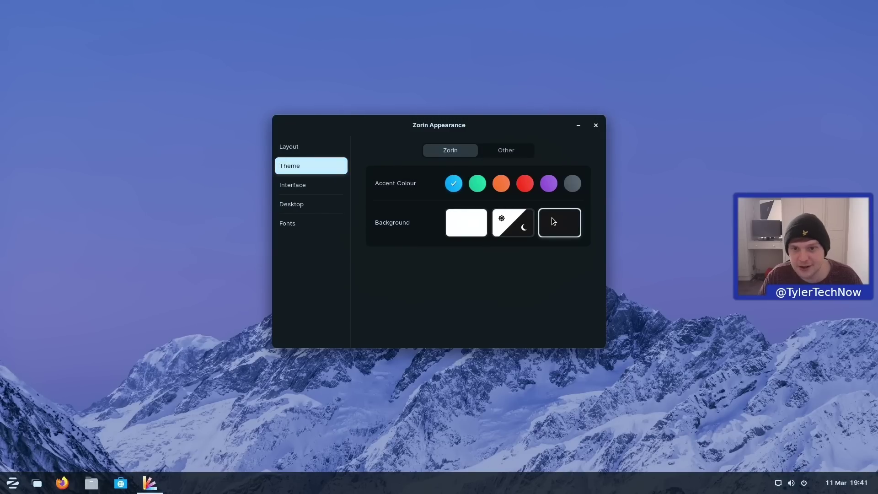
click(91, 481)
drag(415, 113, 257, 113)
drag(512, 133, 721, 134)
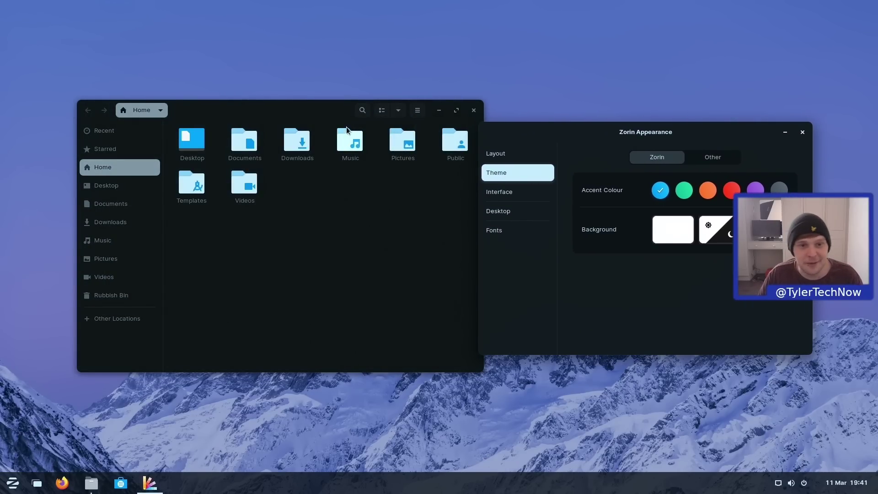
drag(266, 108, 239, 94)
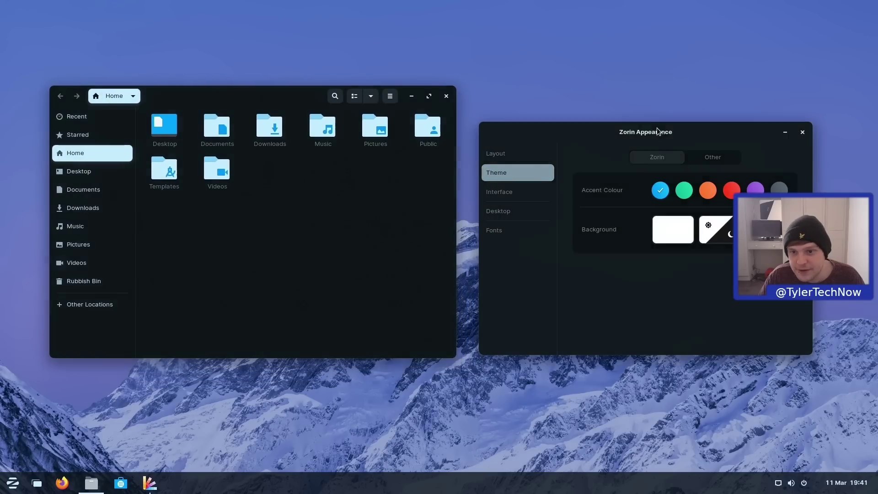
- Restore the white background theme and move Zorin Appearance so the Files folders stay in view
drag(618, 148, 470, 125)
click(520, 202)
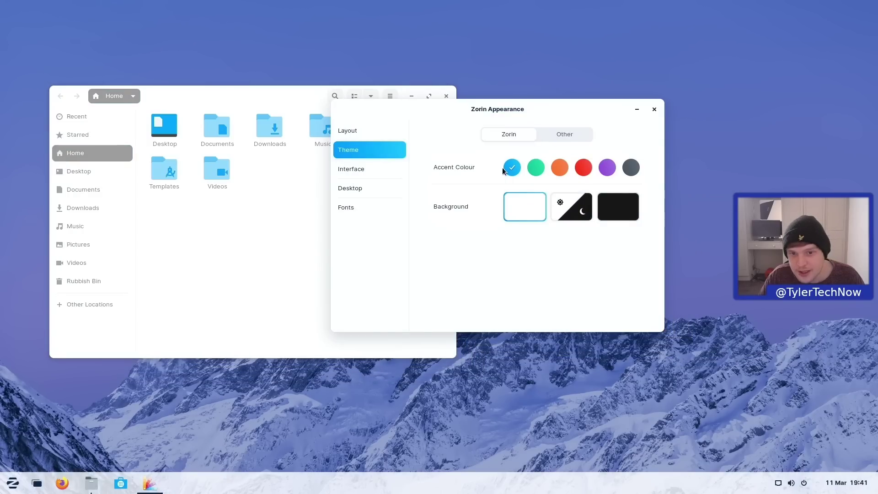
drag(493, 109, 545, 127)
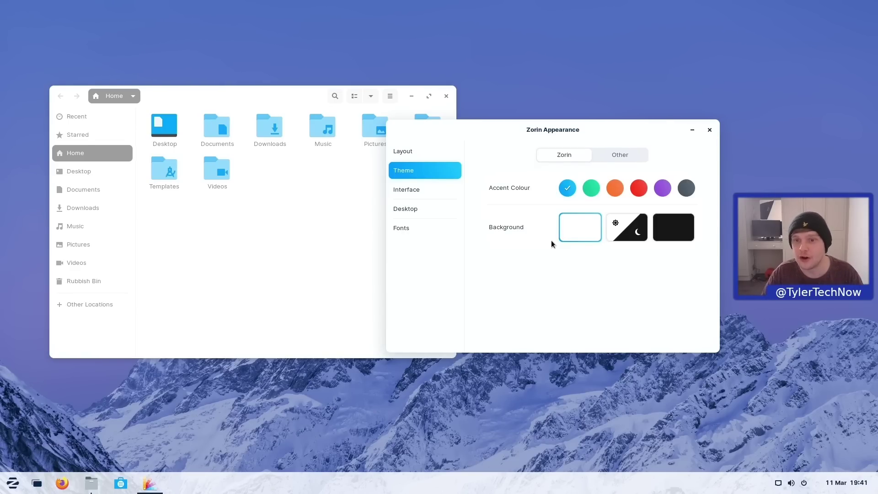
- Check the Other theme options, and in the interface settings try the titlebar buttons on Left before restoring Right
click(643, 155)
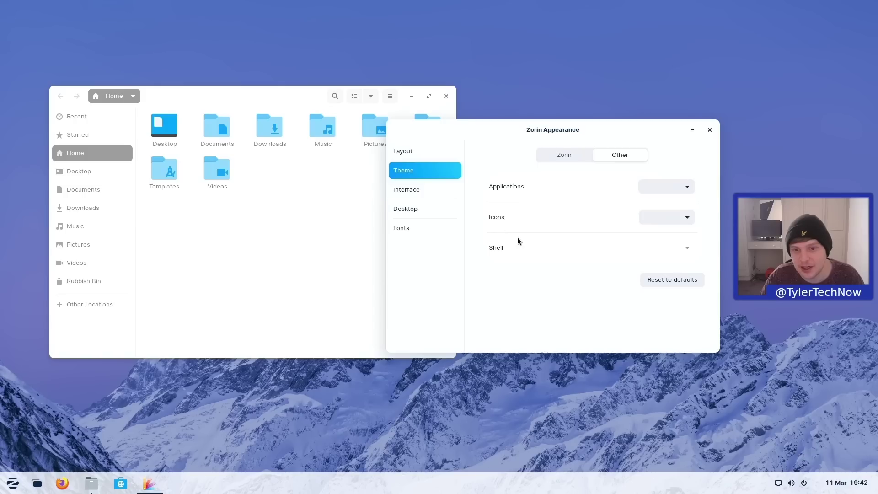
click(404, 190)
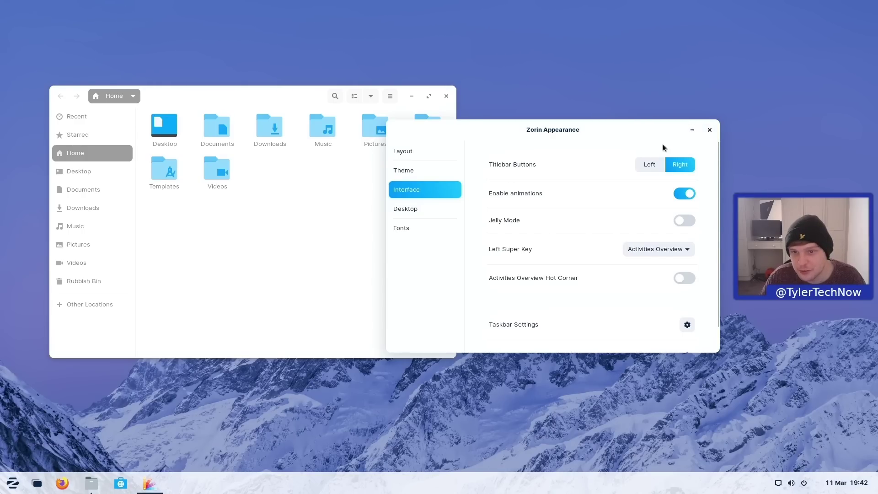
click(661, 161)
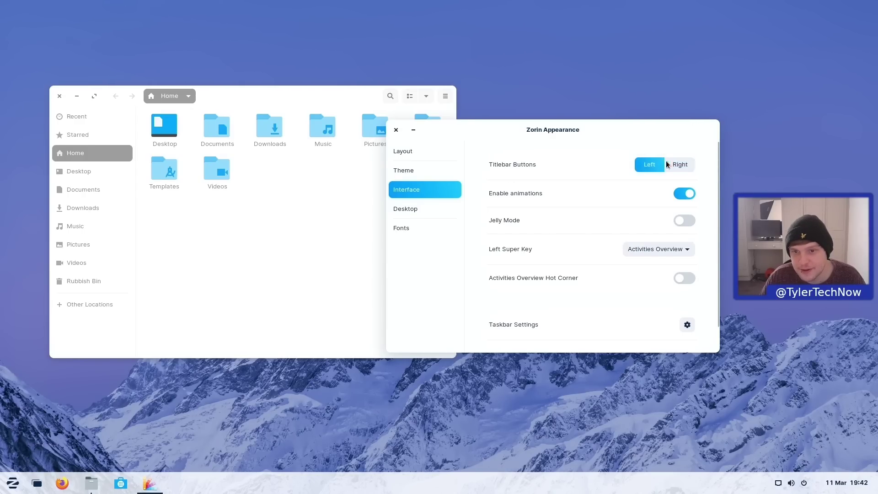
click(685, 165)
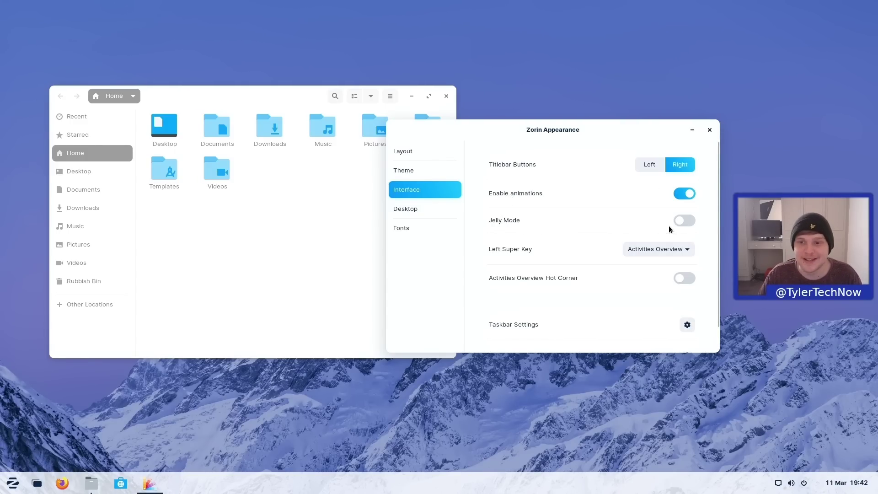
- Try Jelly Mode by moving the window, turn it off, and briefly show the Activities Overview
drag(528, 132, 535, 112)
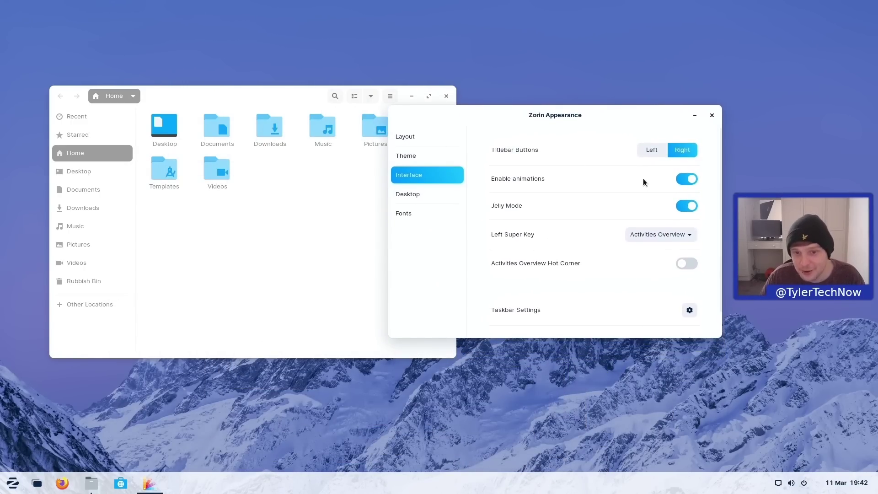
click(687, 206)
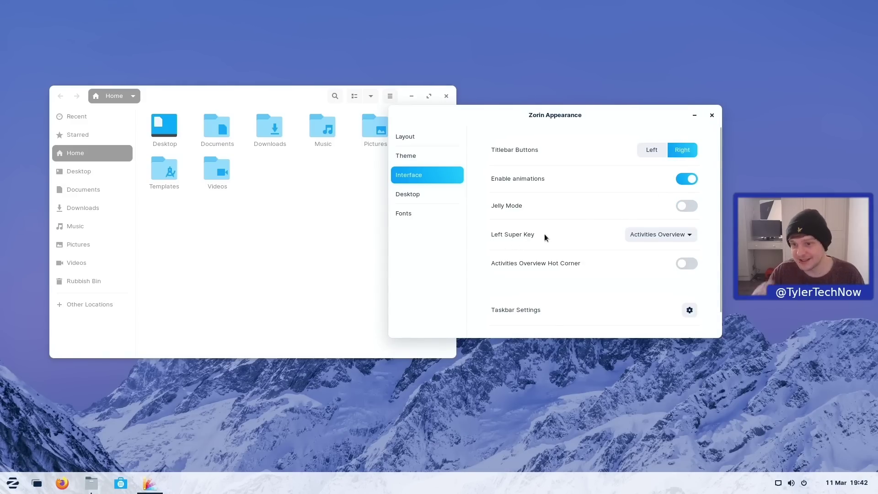
key(super)
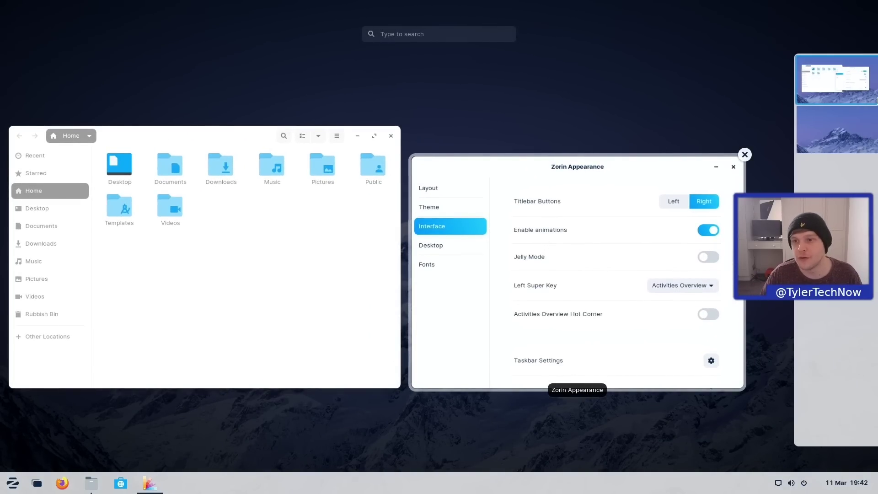
click(577, 286)
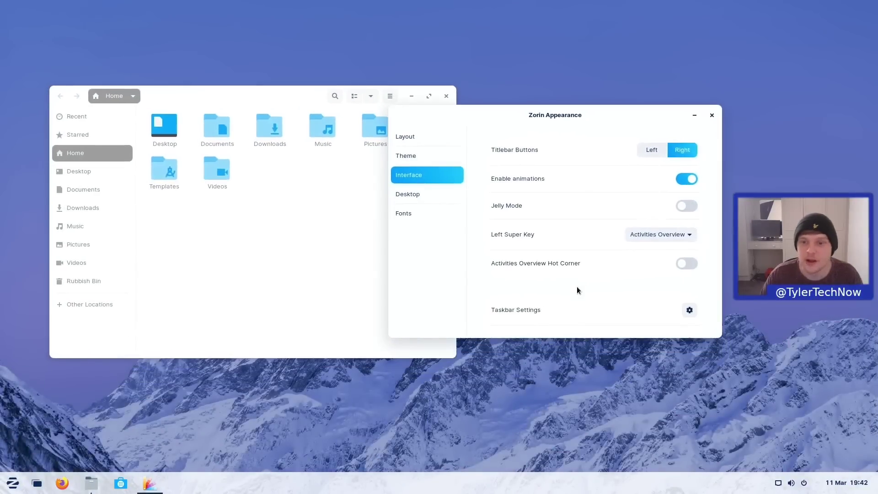
- Set the Left Super Key to Zorin Menu and test it by opening and closing the menu
click(651, 236)
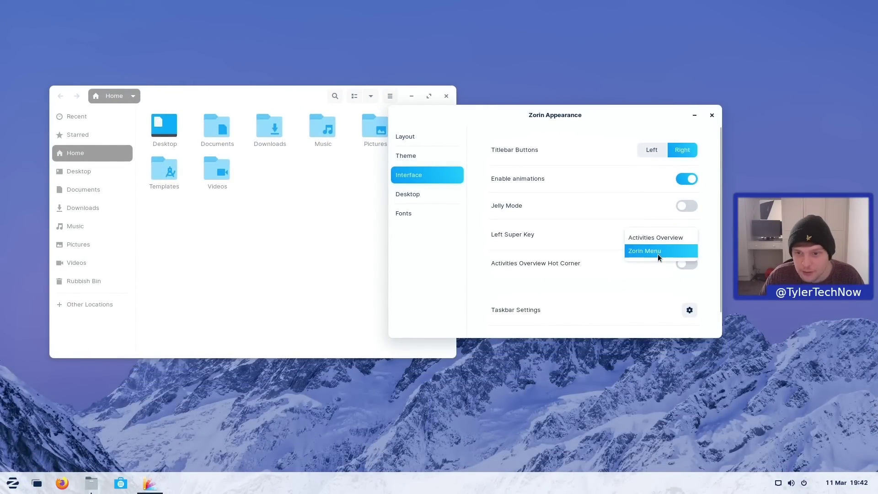
click(658, 254)
key(super)
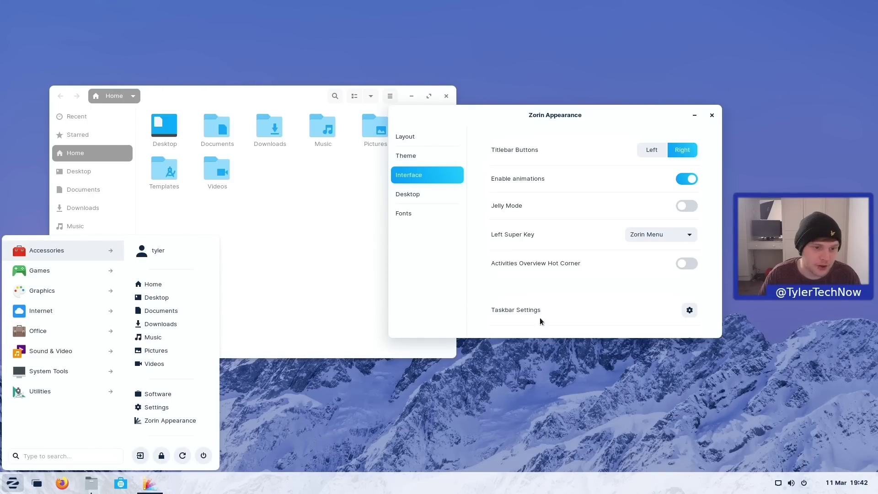
key(super)
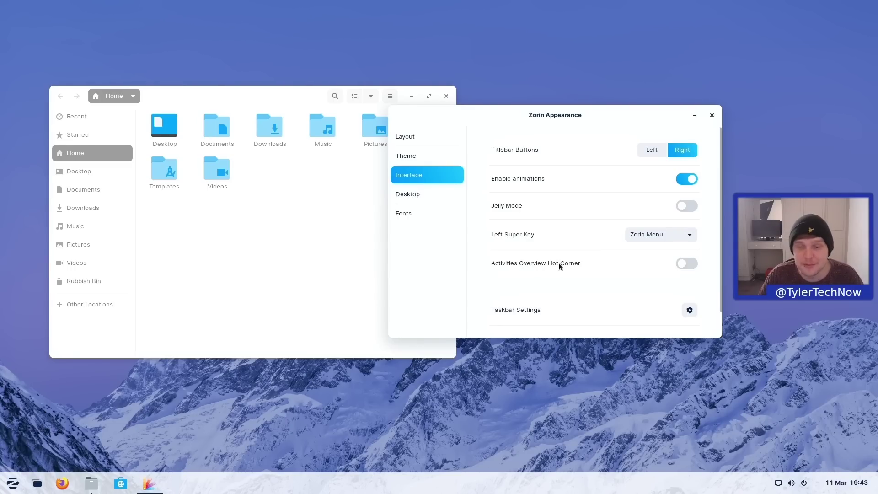
- Enable Activities Overview Hot Corner, try the screen corner, and turn the option back off
click(687, 264)
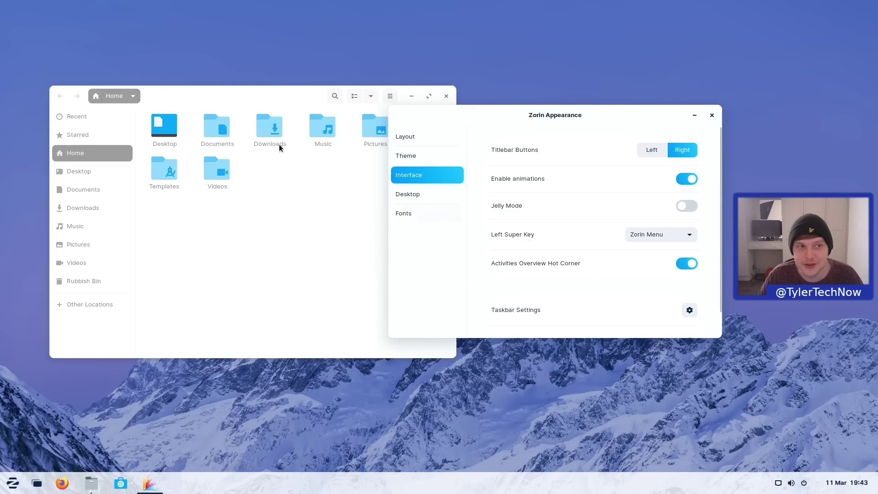
mouse_move(1, 4)
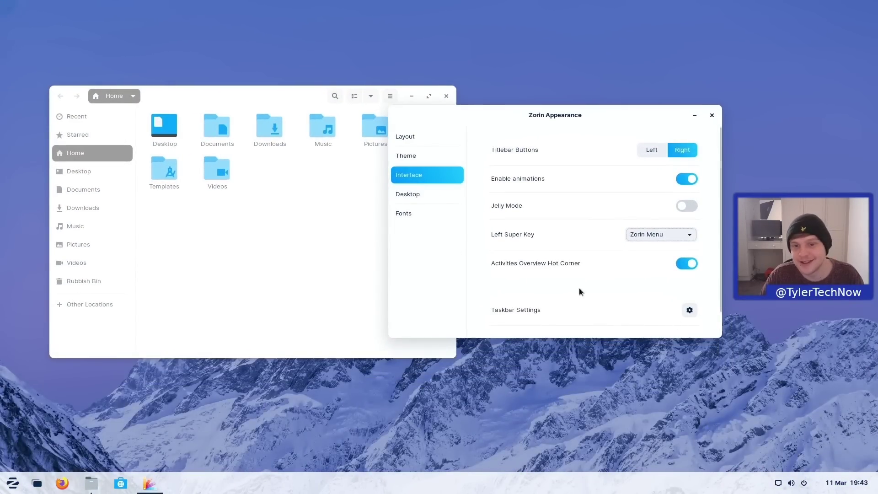
click(688, 263)
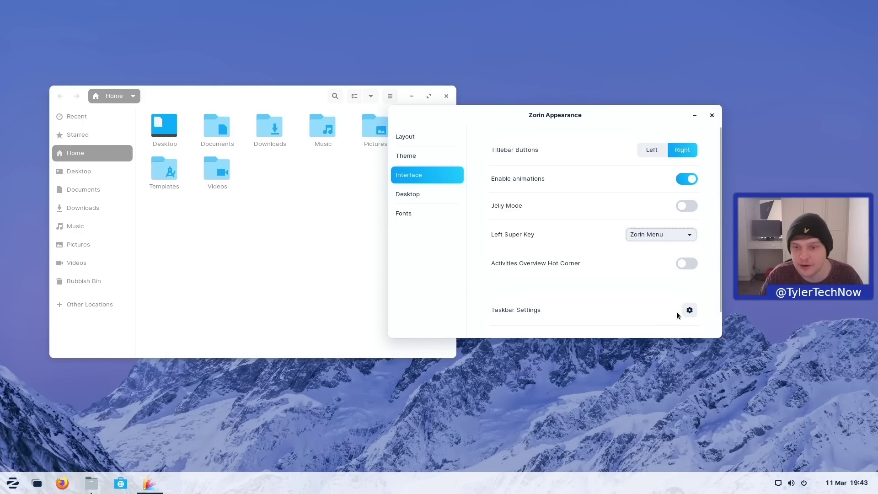
- Check the Taskbar Settings window, close it, and show the Desktop settings in Zorin Appearance
click(690, 310)
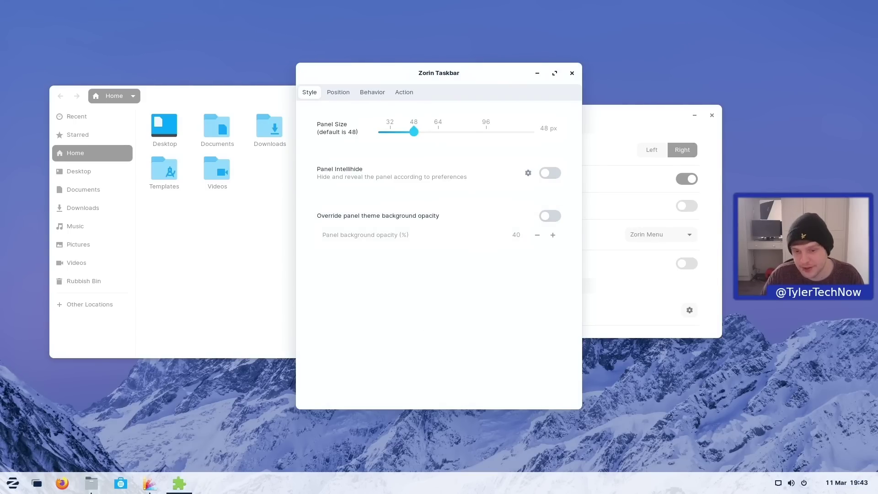
click(572, 73)
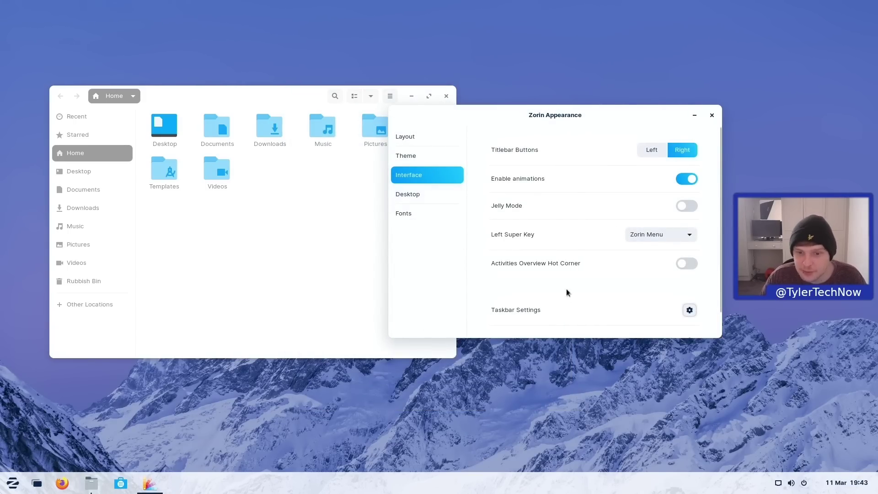
click(434, 197)
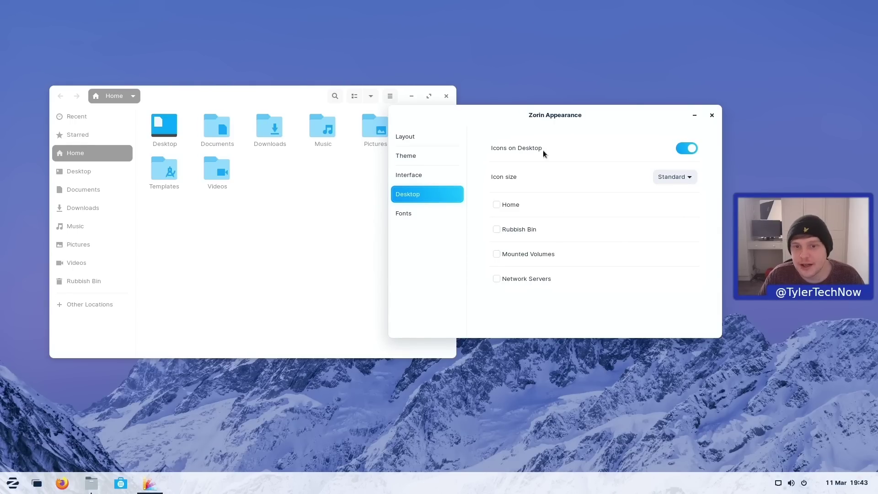
- Create a new folder named testing on the desktop
right_click(465, 34)
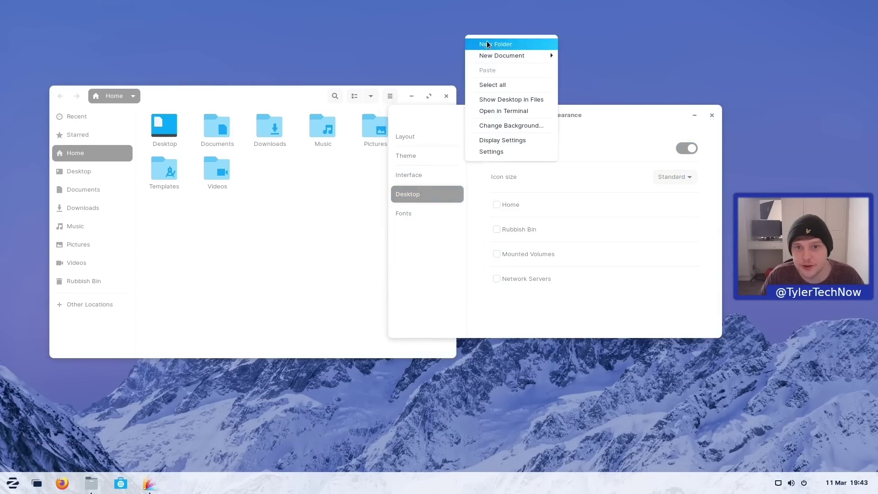
click(509, 45)
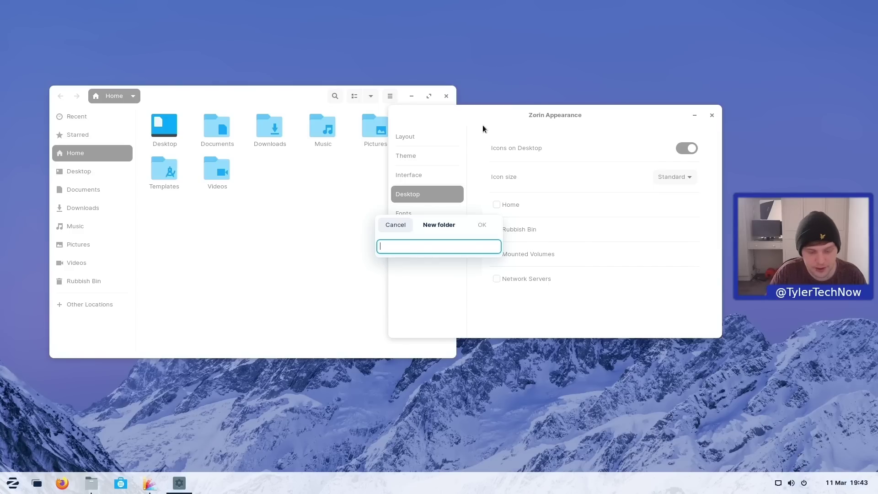
text(testingh)
key(BackSpace)
key(Return)
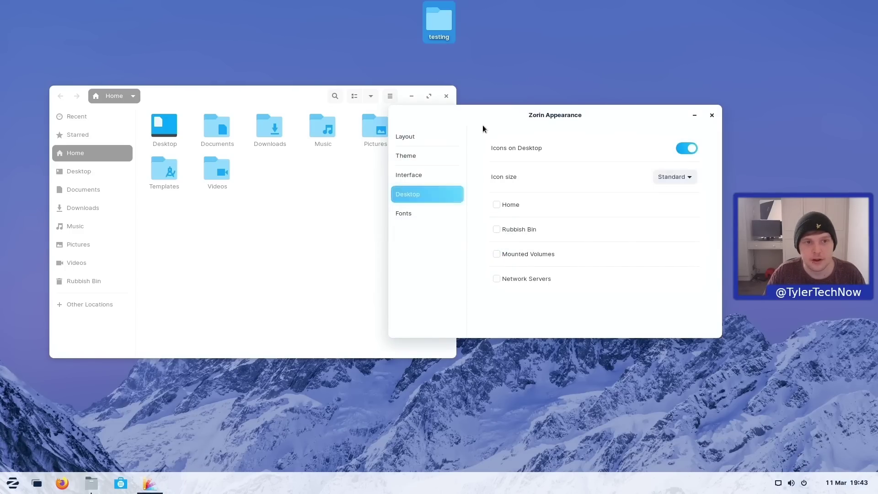
- Move the testing folder to the desktop's upper-left corner, select it, and delete it
drag(433, 17, 32, 41)
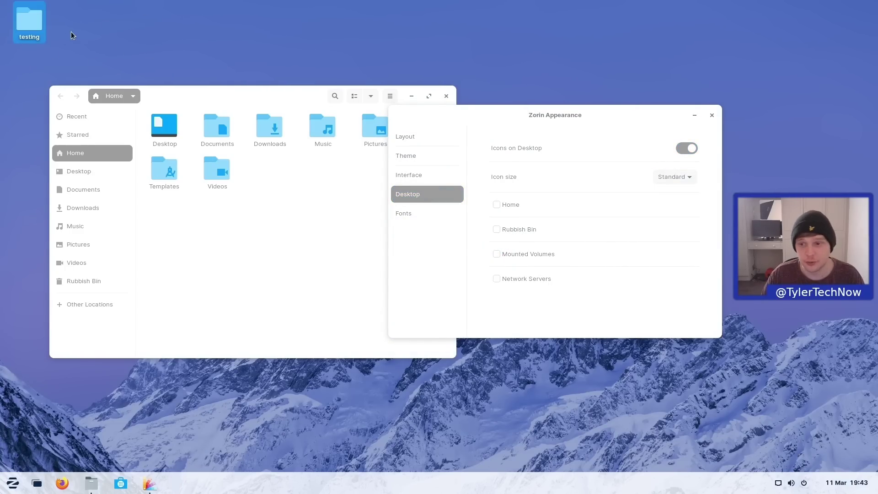
drag(201, 34, 0, 16)
key(Delete)
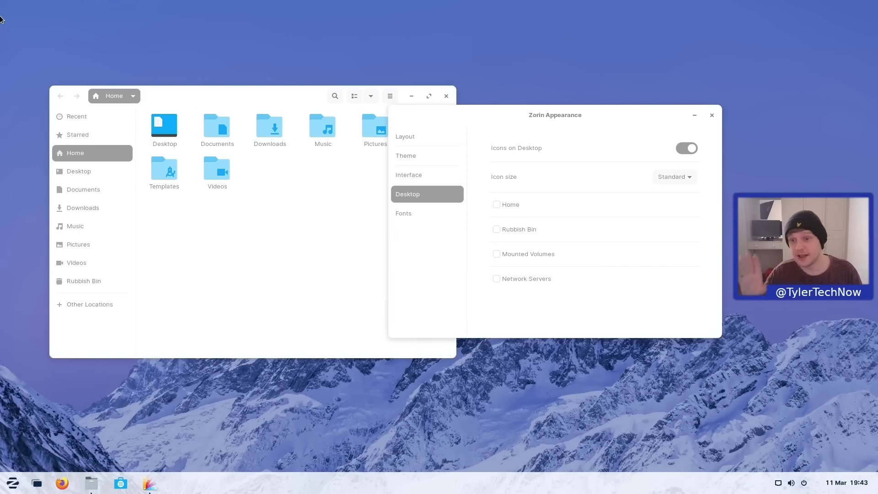
- Turn off Icons on Desktop and show the Fonts settings
click(685, 154)
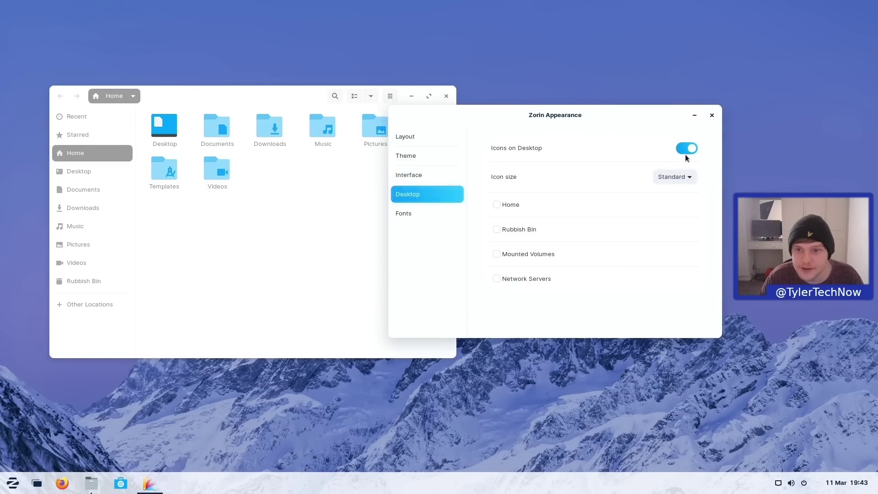
click(679, 151)
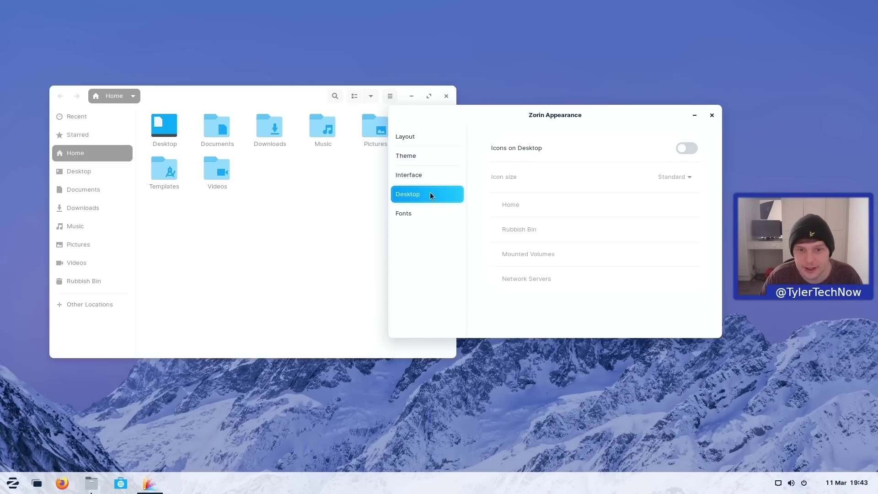
click(400, 215)
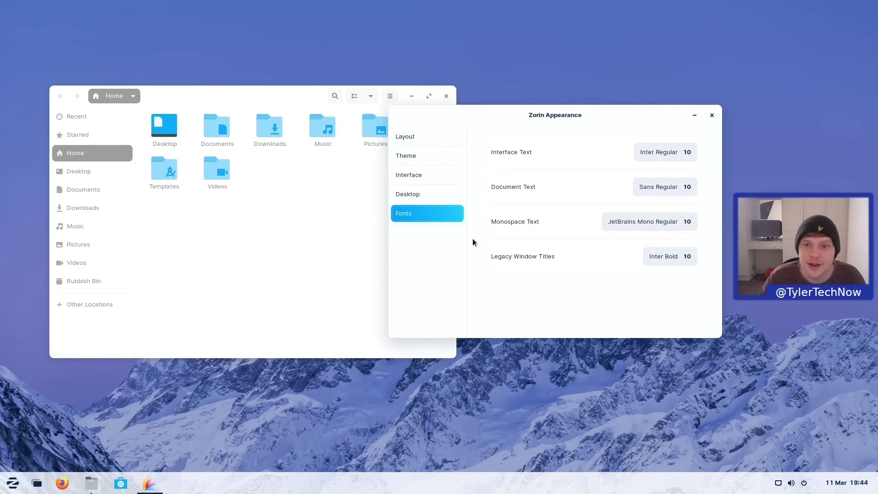
- Close the Files window, browse the available desktop layouts, and apply the first one with the icon-only taskbar
click(447, 95)
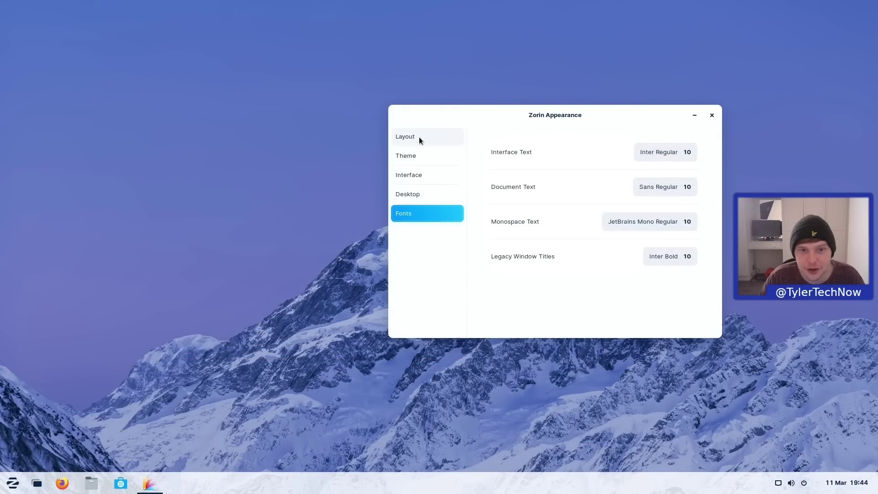
click(420, 139)
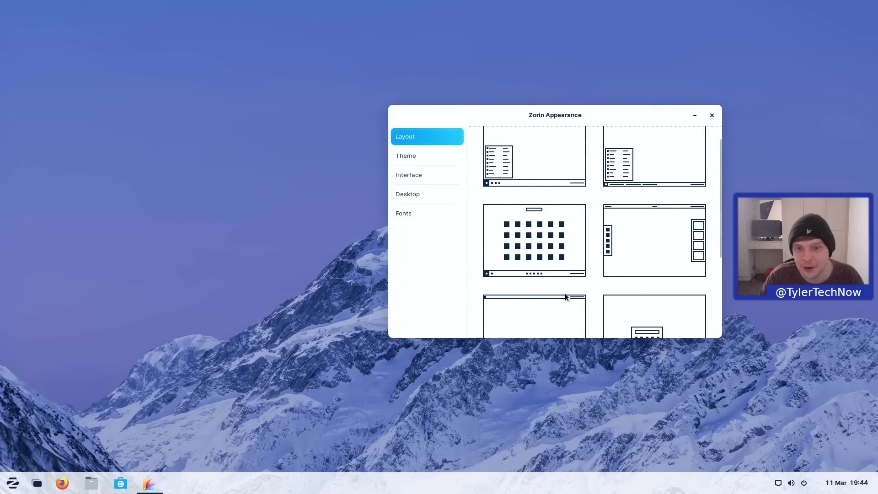
scroll(565, 231, up, 1)
scroll(660, 208, down, 6)
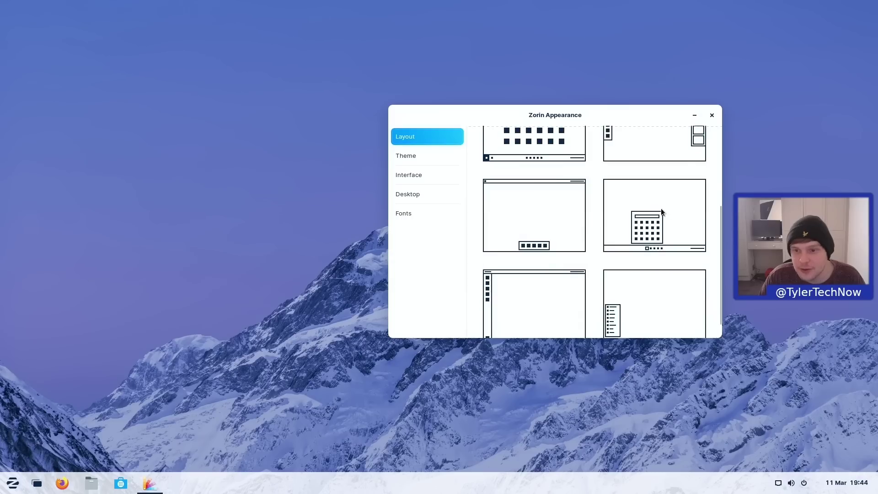
scroll(565, 281, up, 6)
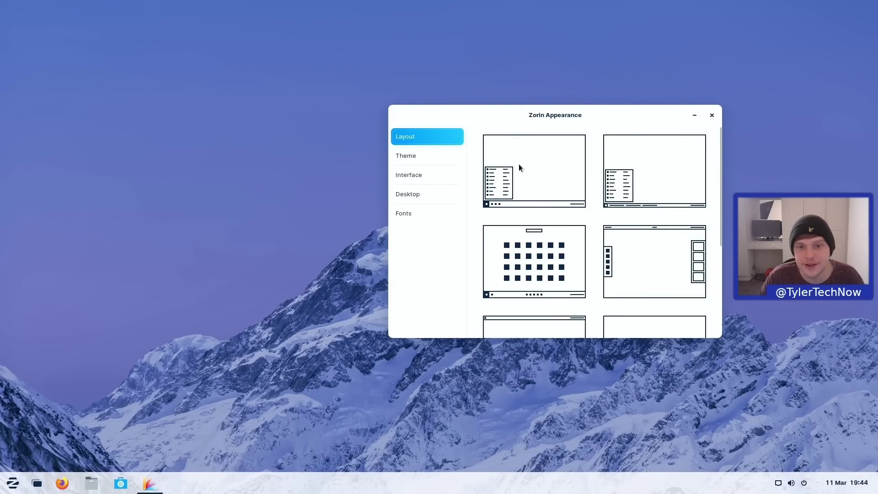
click(520, 172)
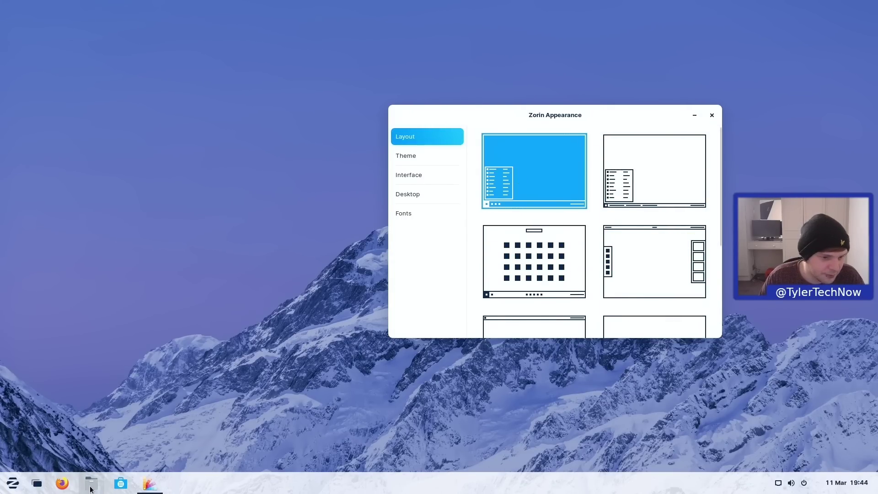
- Show and close the Zorin menu and the Activities Overview from the taskbar, two times each
click(3, 489)
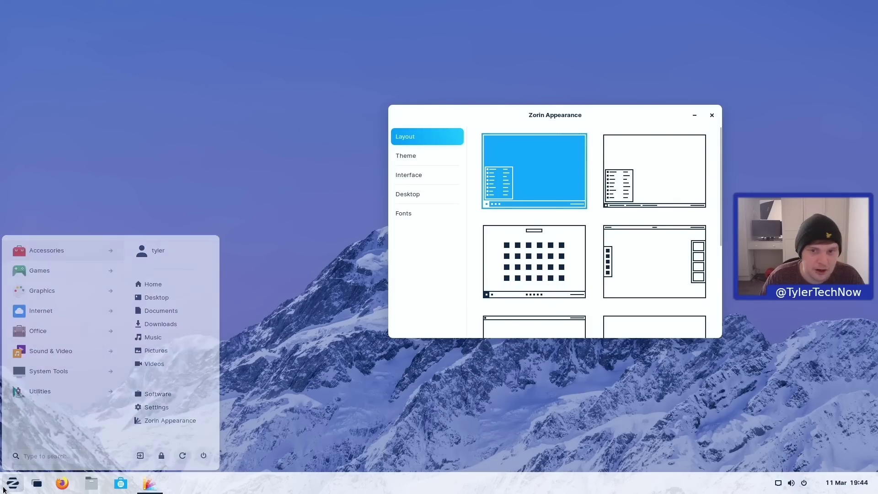
click(4, 489)
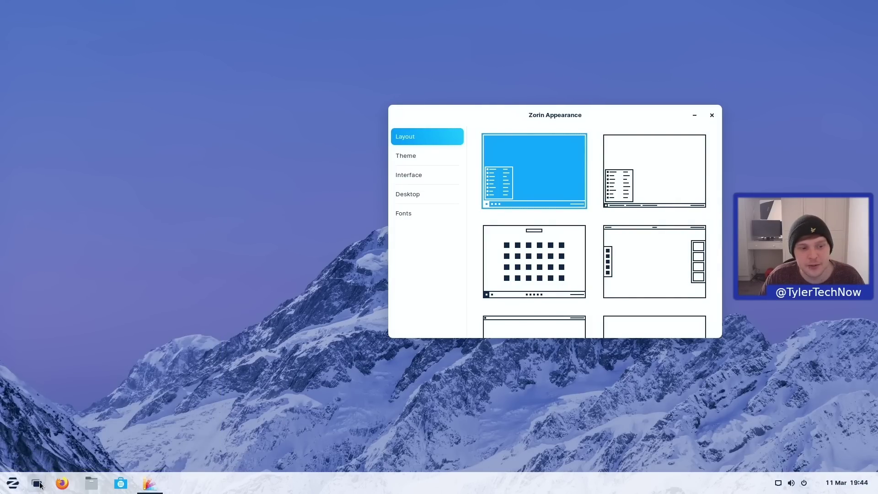
click(40, 485)
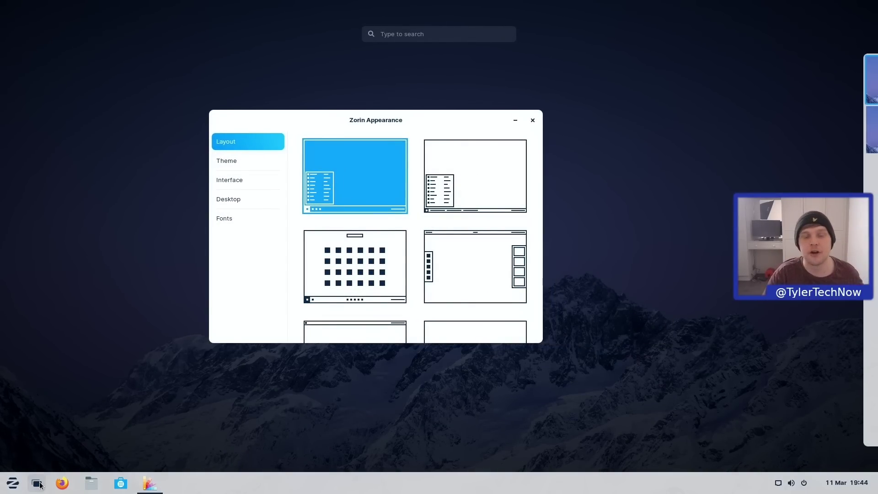
click(40, 485)
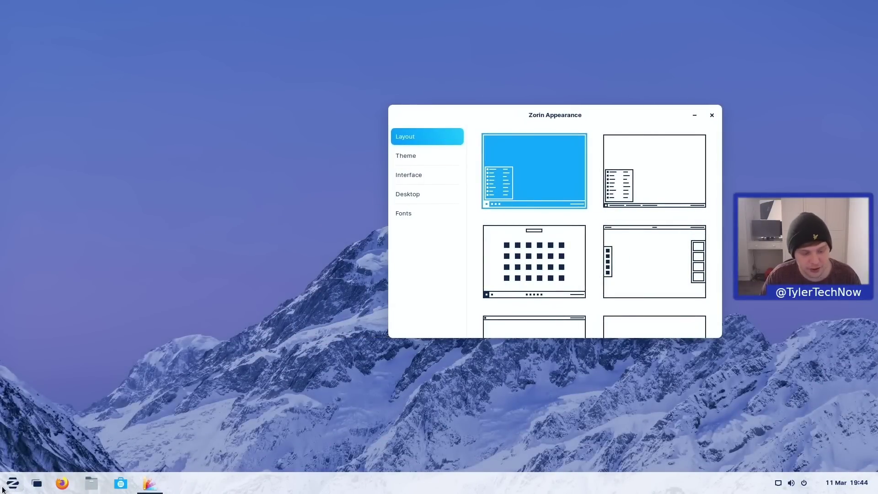
click(3, 489)
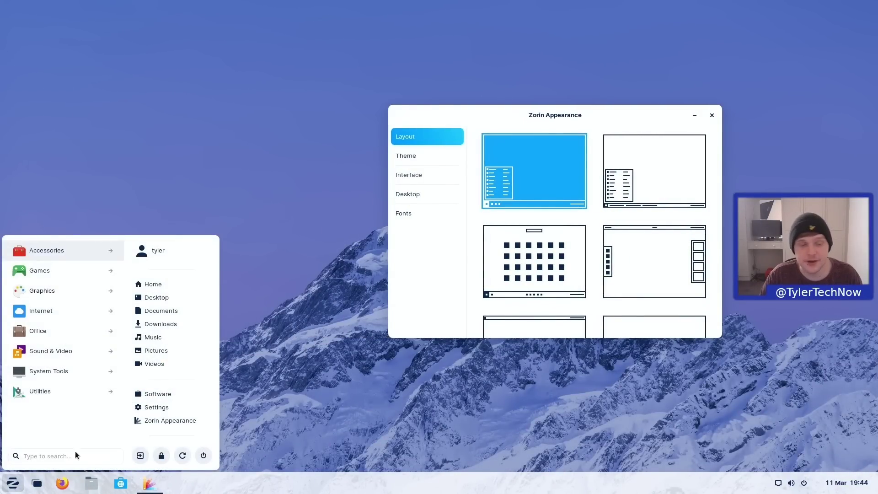
click(14, 477)
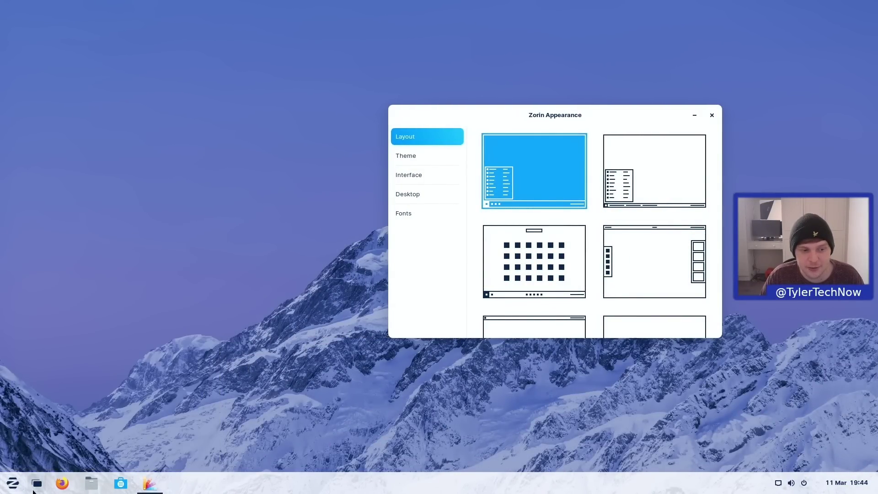
click(38, 487)
click(37, 489)
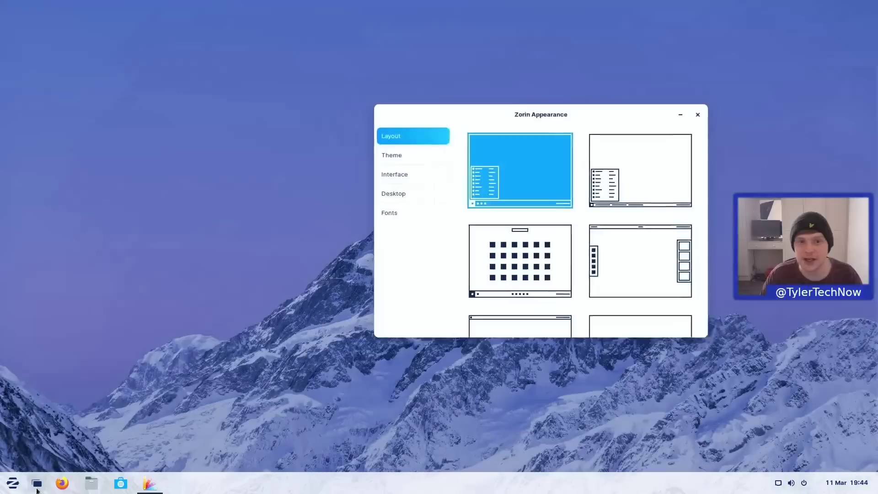
- Apply the second layout with labelled taskbar windows, and check the Zorin menu and the Zorin Appearance taskbar entry's options
click(665, 161)
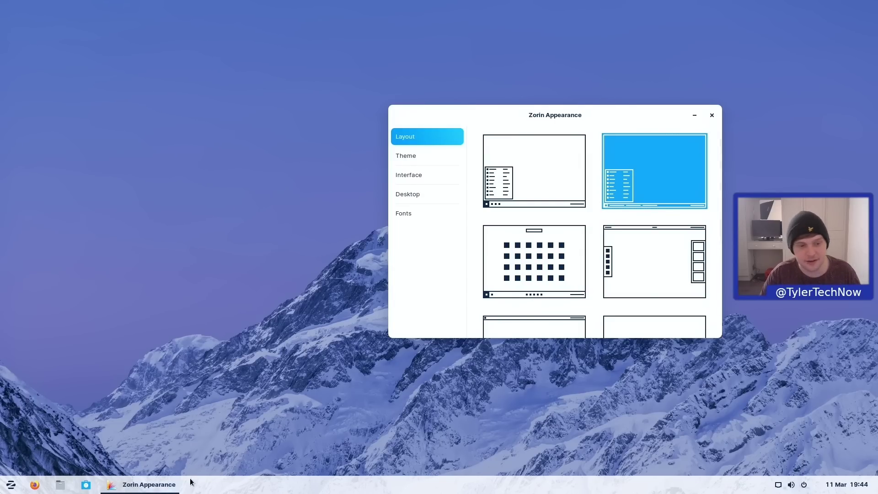
mouse_move(165, 491)
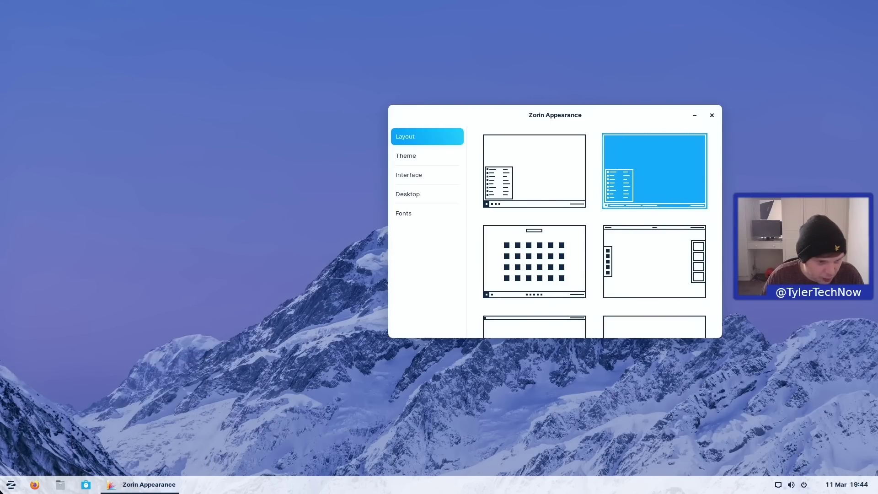
click(10, 488)
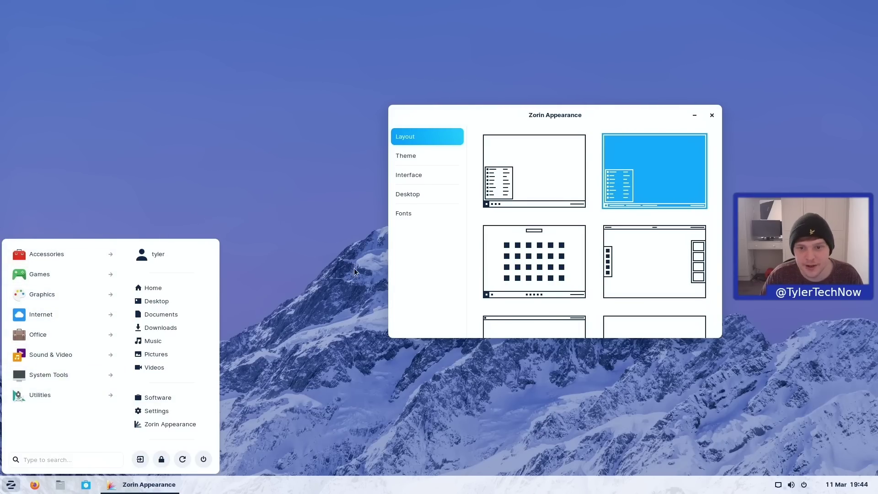
click(461, 287)
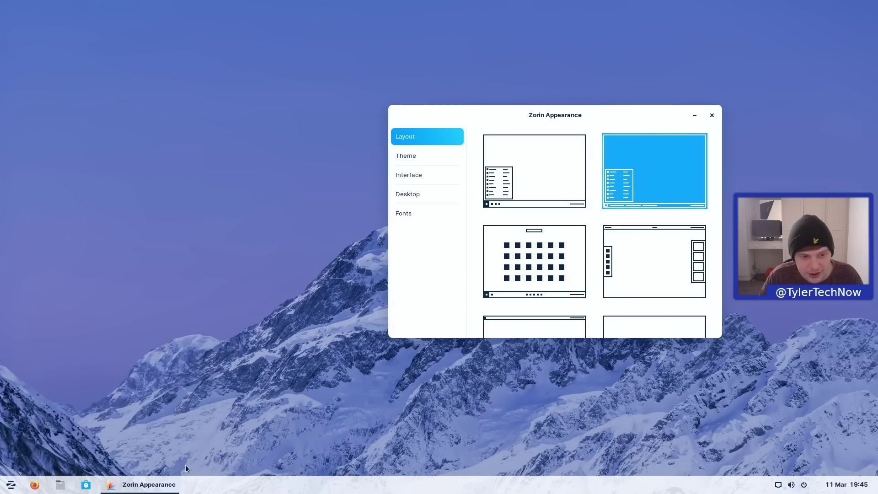
right_click(118, 489)
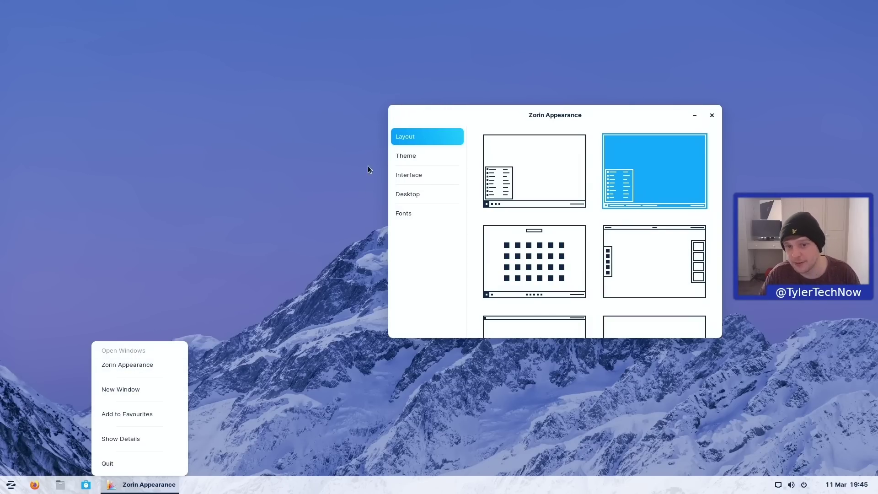
click(444, 309)
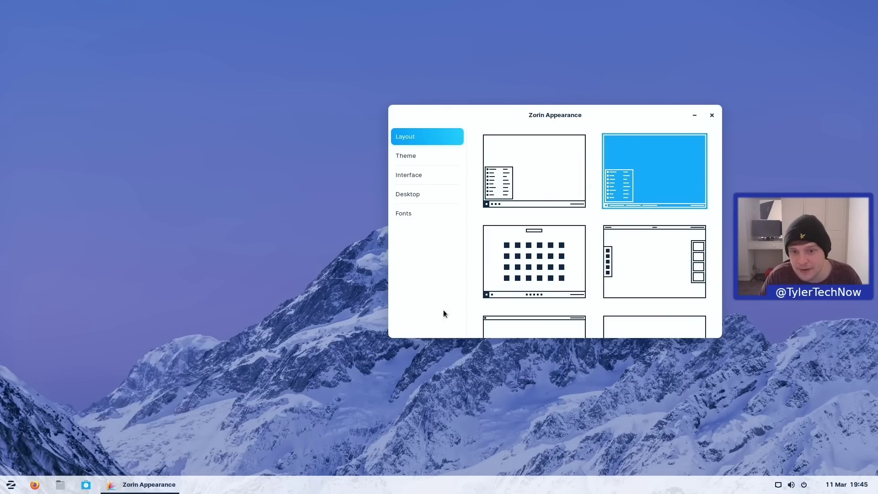
- Apply the third layout with the application grid preview, browse all its applications, and show and close the Activities Overview
click(534, 267)
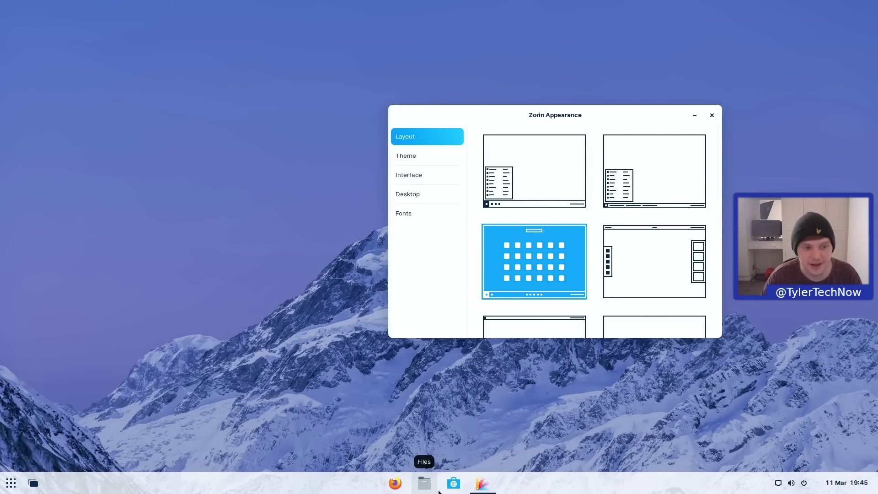
click(11, 484)
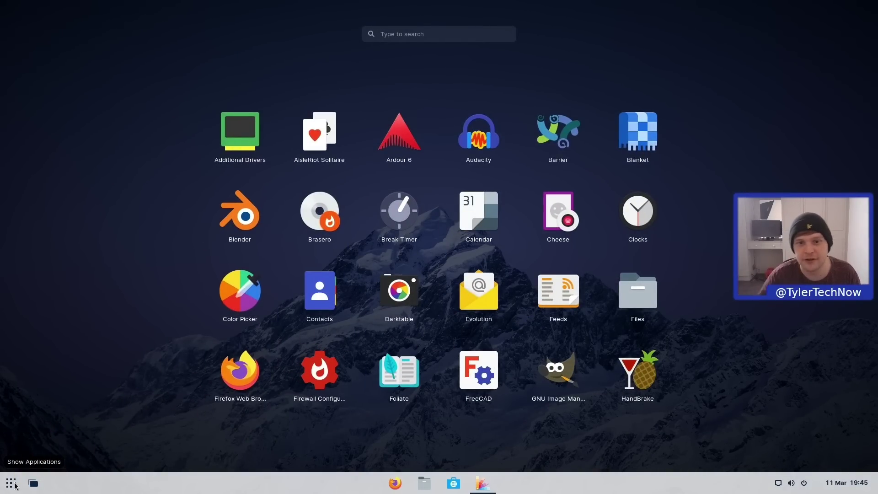
scroll(416, 322, down, 3)
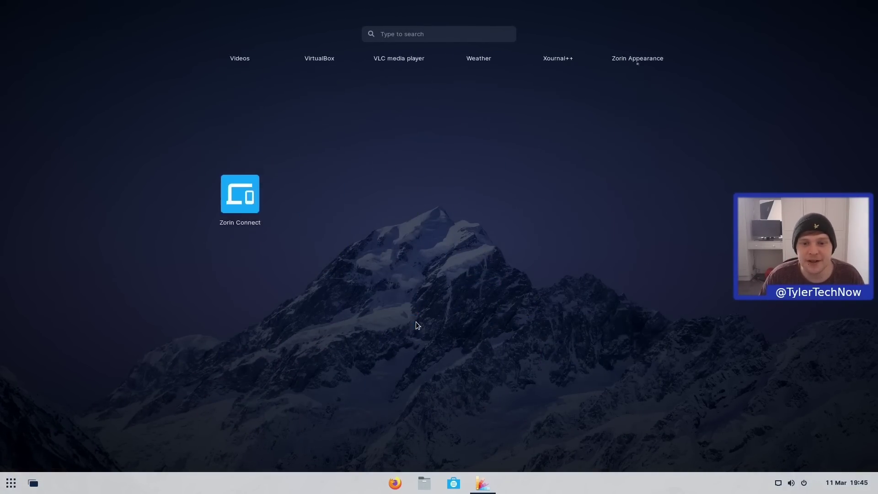
scroll(416, 322, up, 3)
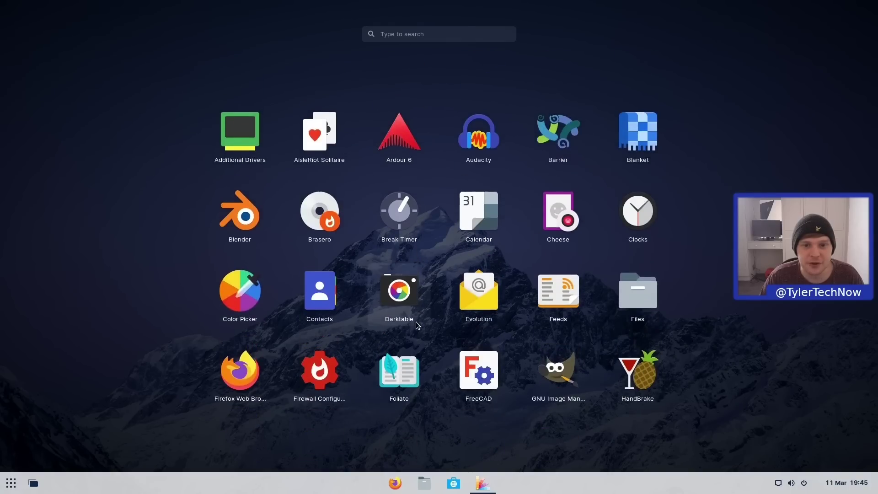
click(11, 484)
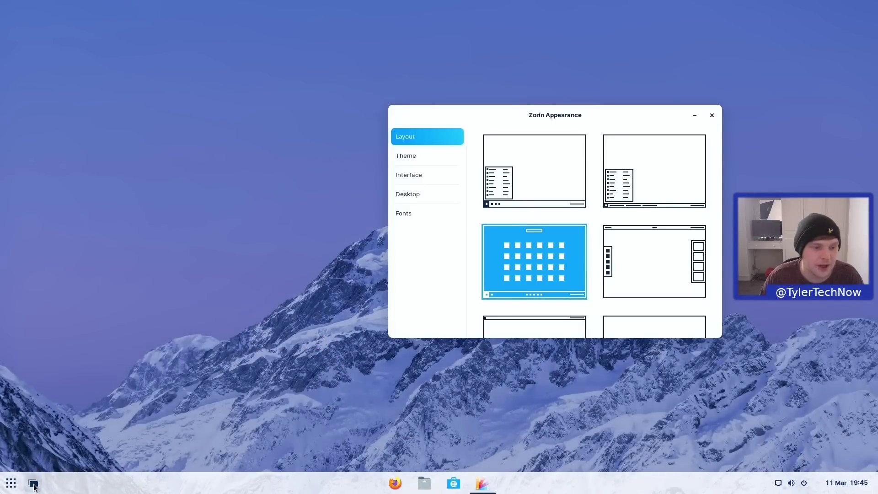
click(33, 484)
click(33, 484)
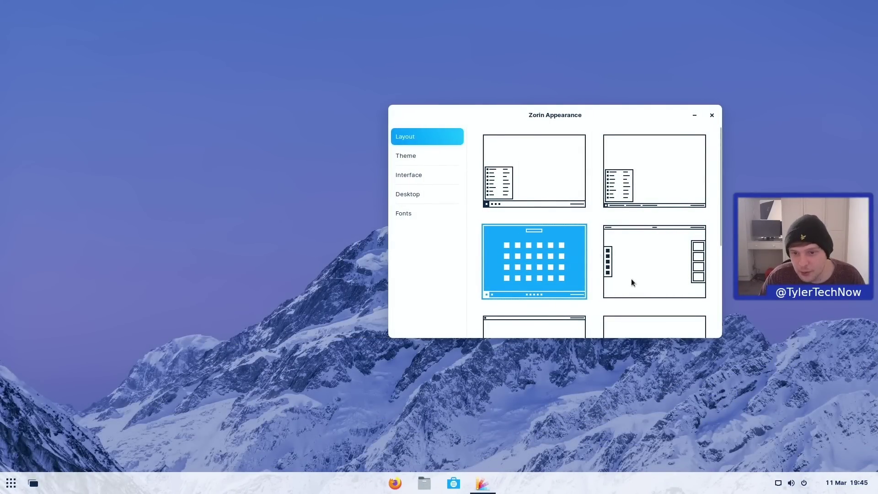
- Apply the fourth layout with the dock and workspaces at the screen edges, and check its Activities Overview and application grid
click(666, 279)
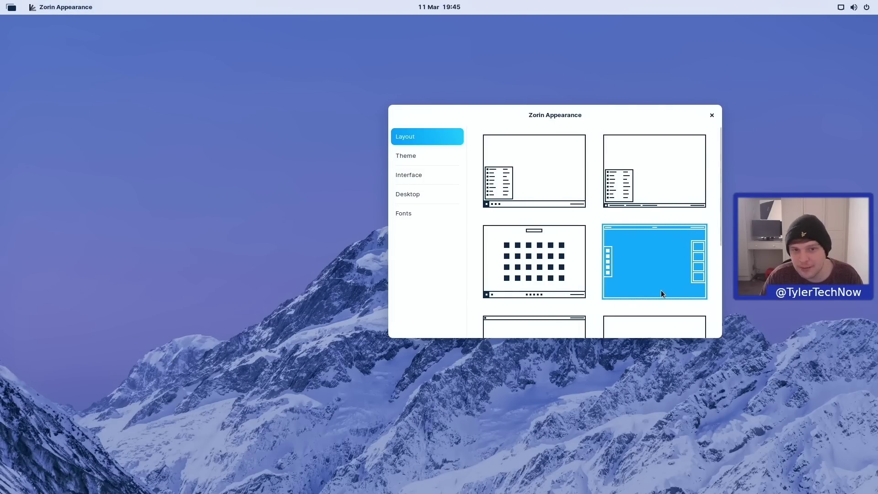
key(super)
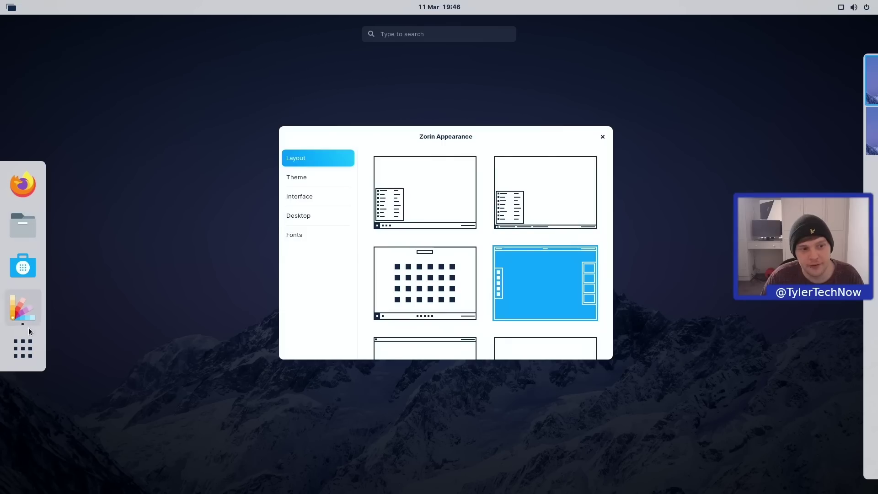
click(30, 349)
click(30, 349)
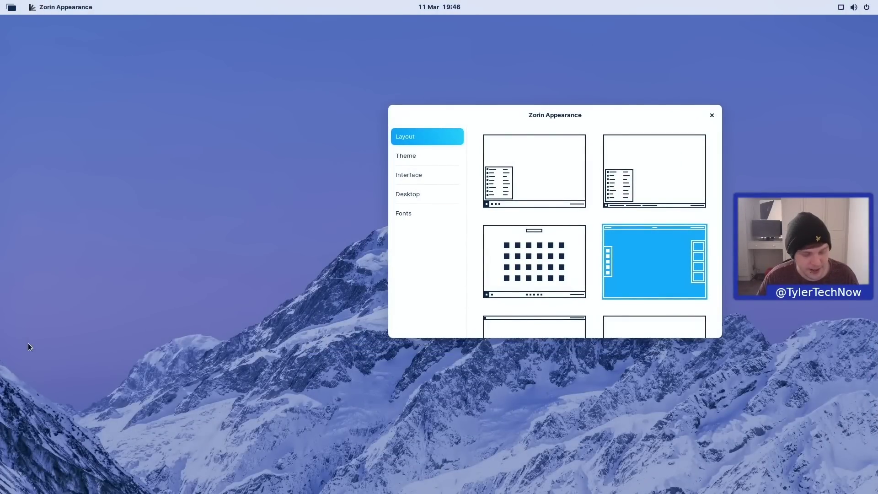
- Switch repeatedly between the application grid and Activities Overview in the current layout, and return to the Zorin Appearance window
key(super+a)
click(29, 345)
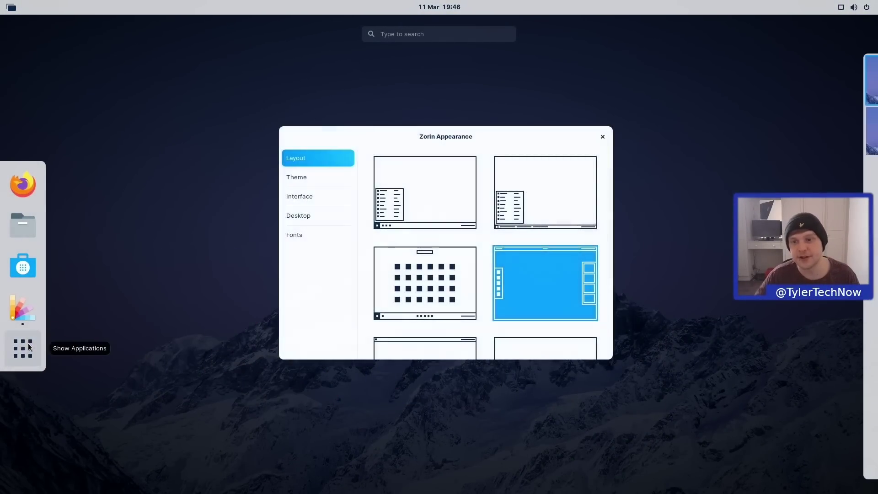
click(28, 343)
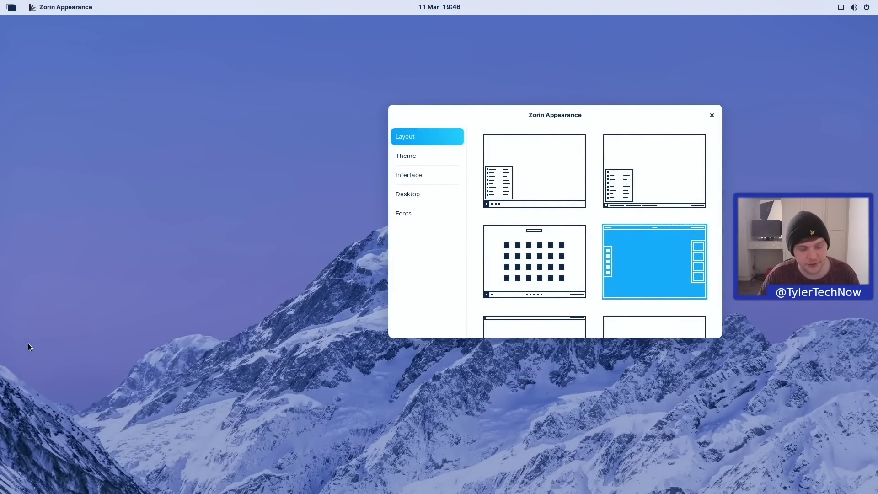
key(super+a)
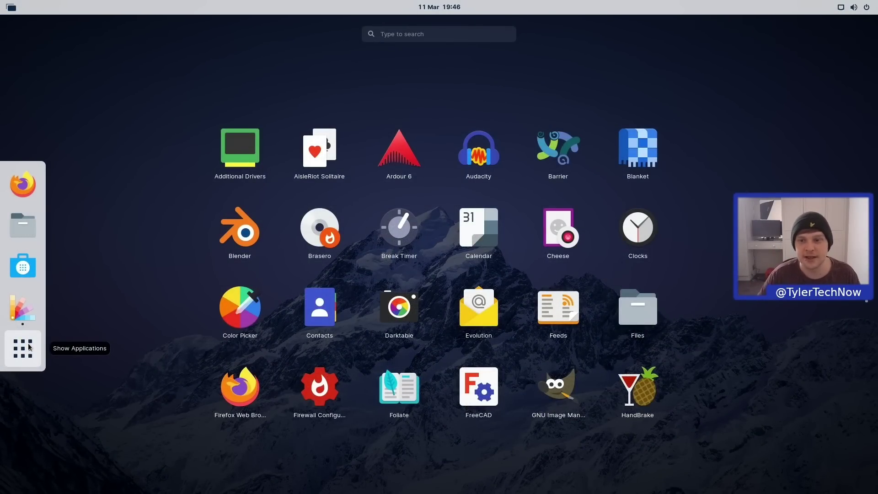
click(28, 347)
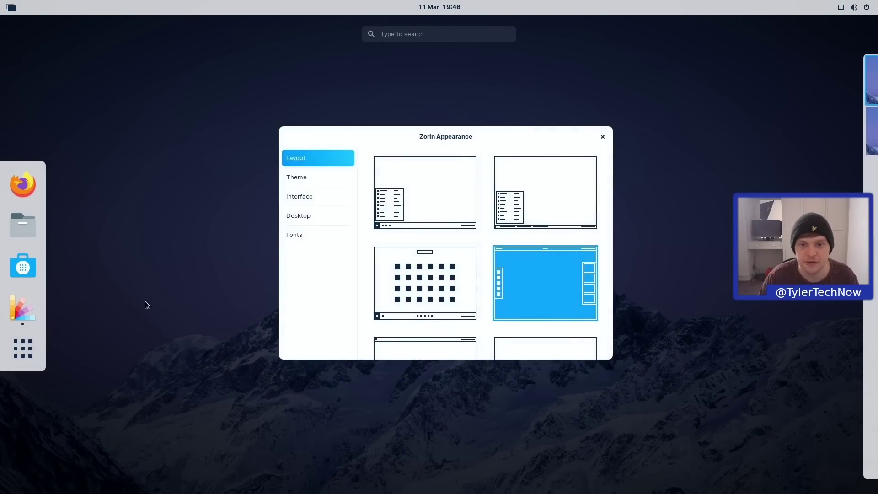
click(160, 295)
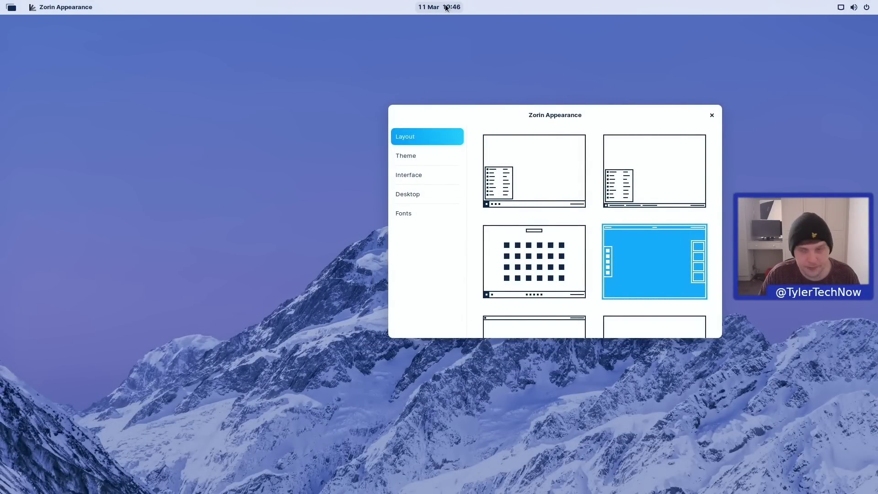
key(super)
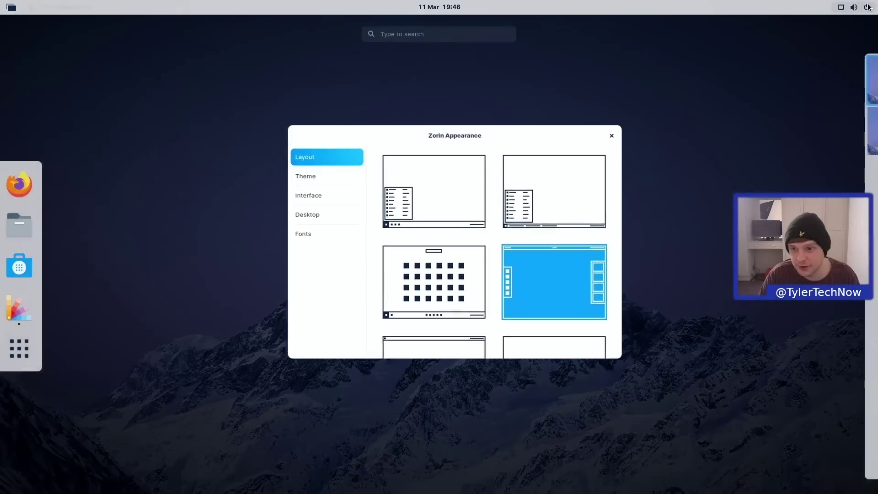
mouse_move(807, 112)
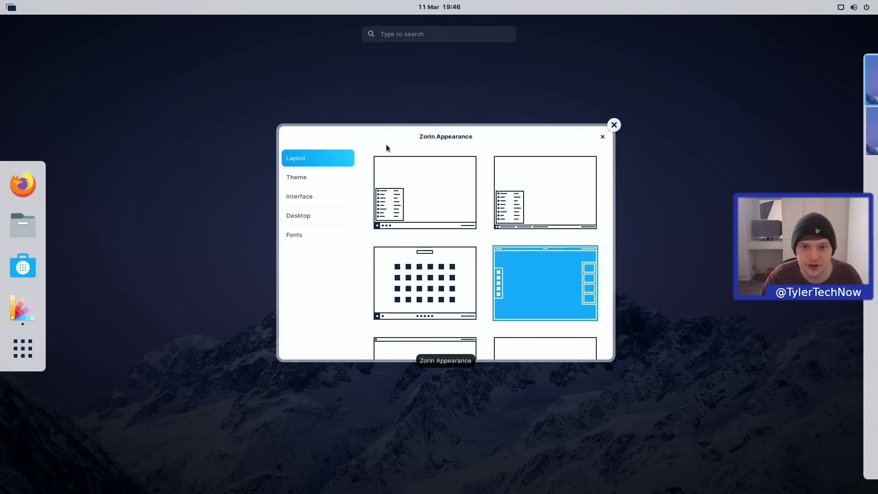
click(410, 139)
- Apply the layout with a top bar and a floating dock below, and show and close its application grid
scroll(601, 232, down, 2)
scroll(601, 232, down, 4)
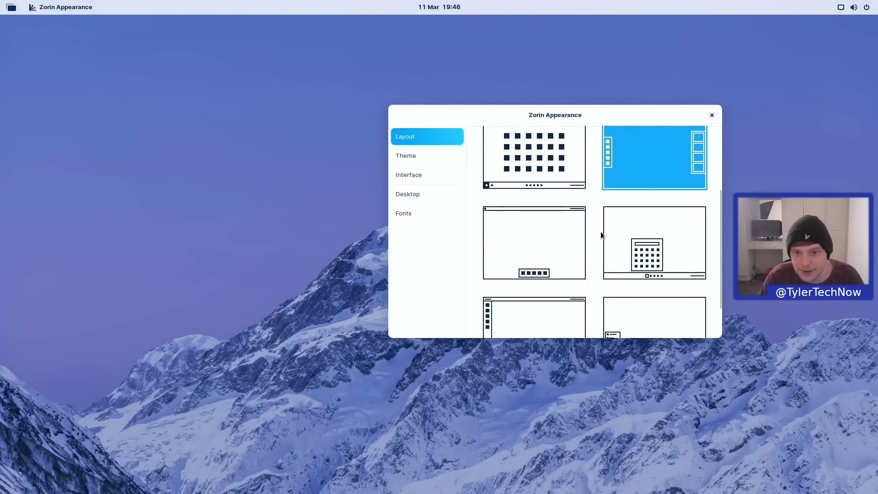
click(532, 176)
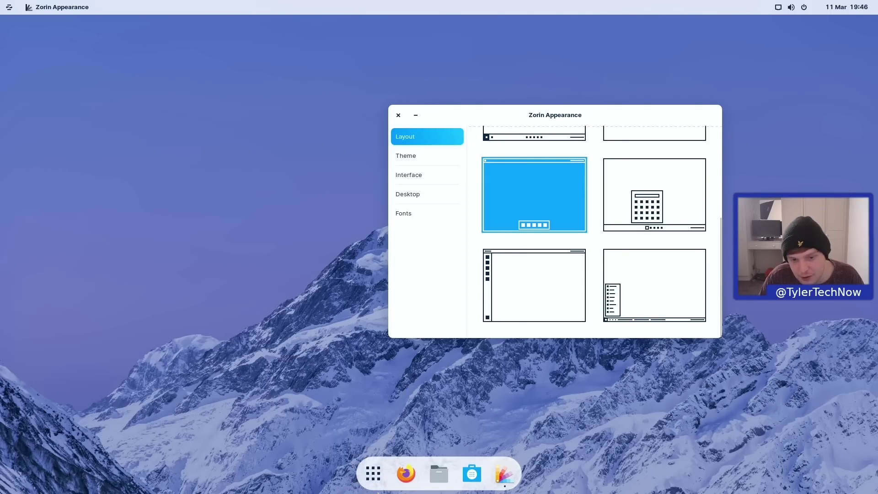
click(374, 475)
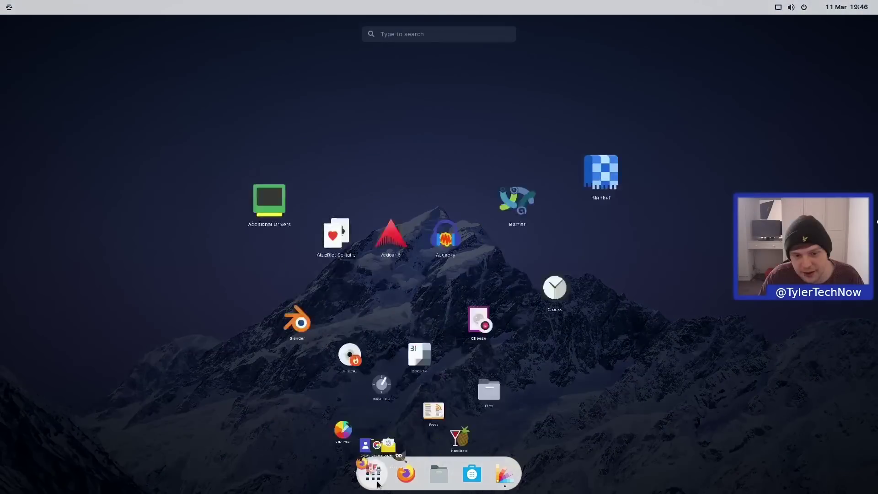
click(376, 480)
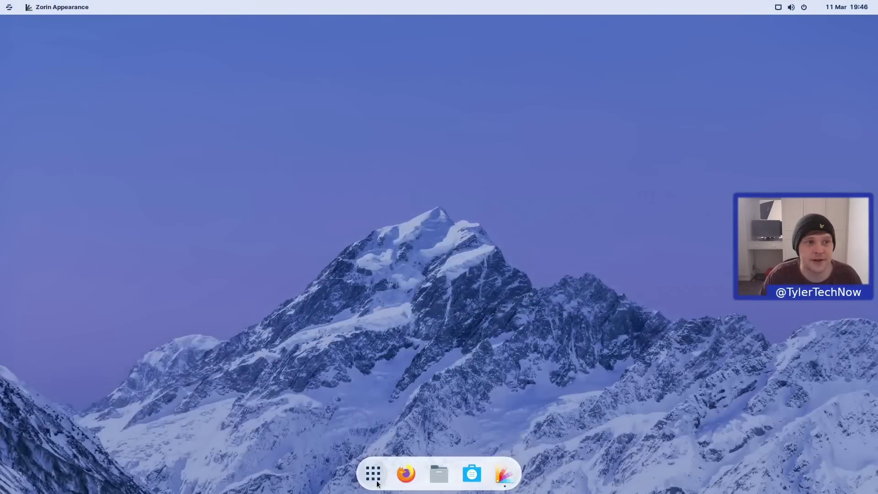
- Check the top bar's Zorin menu, system menu, and calendar with notifications, and close them
click(10, 7)
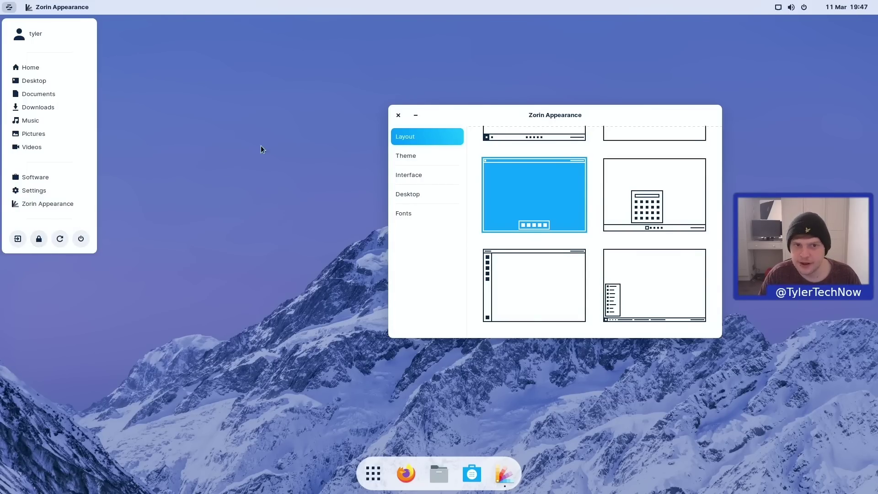
click(411, 96)
click(855, 5)
click(813, 4)
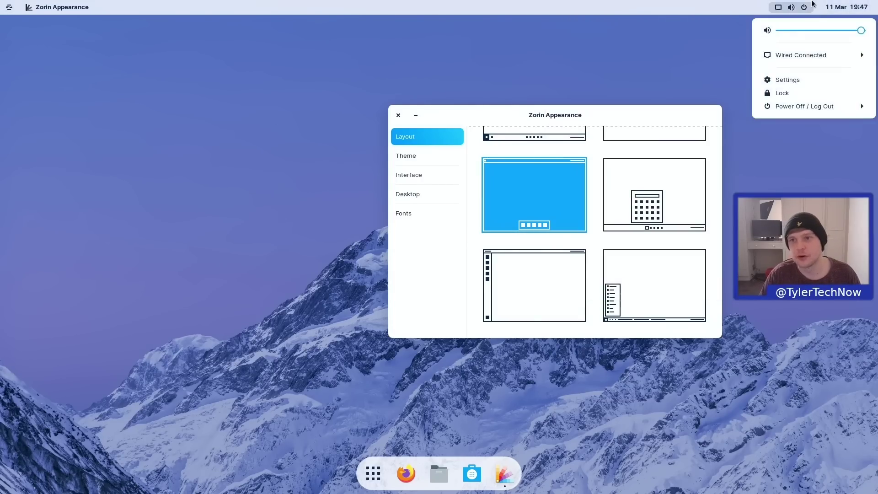
click(847, 6)
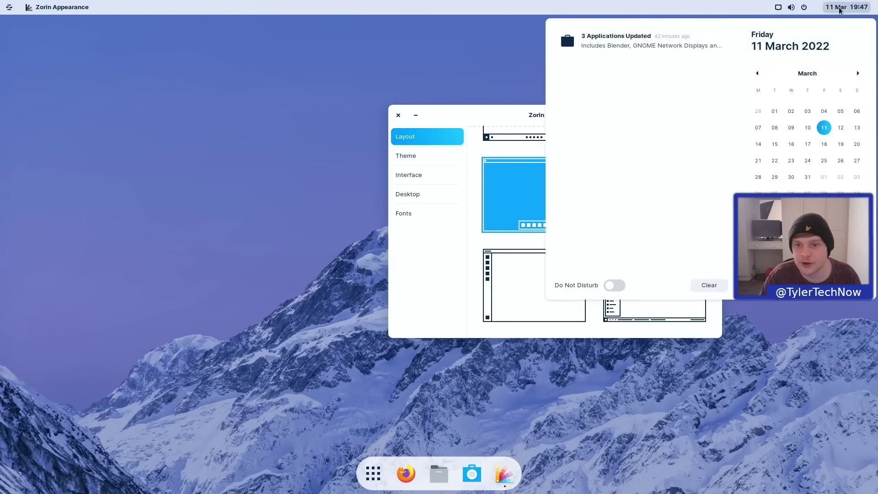
click(498, 115)
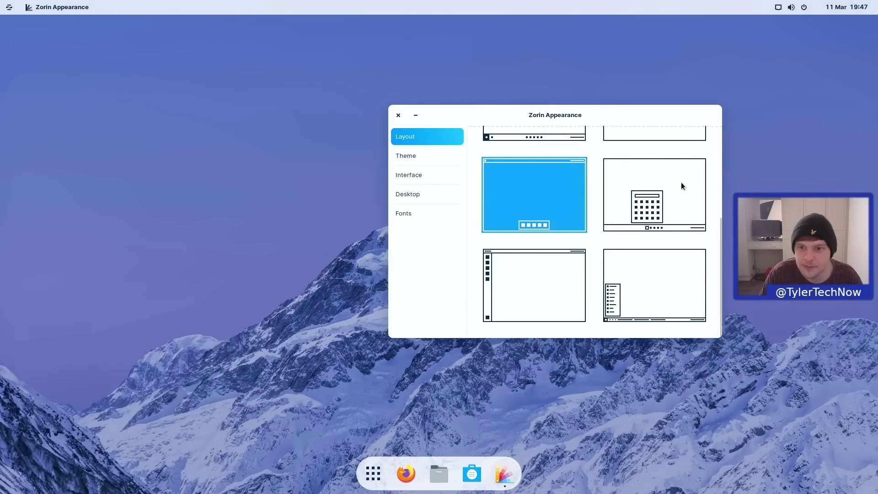
- Apply the layout with the centred taskbar and grid-style menu, and check its Zorin menu and Activities Overview
click(656, 194)
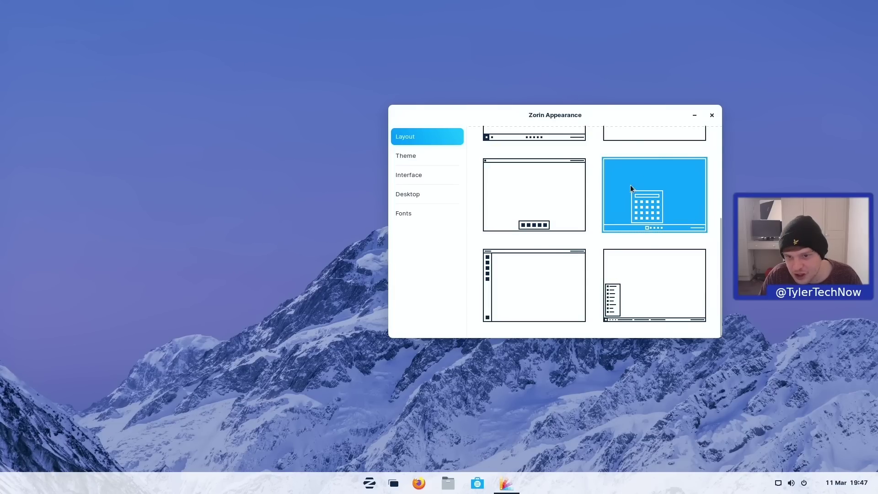
click(369, 483)
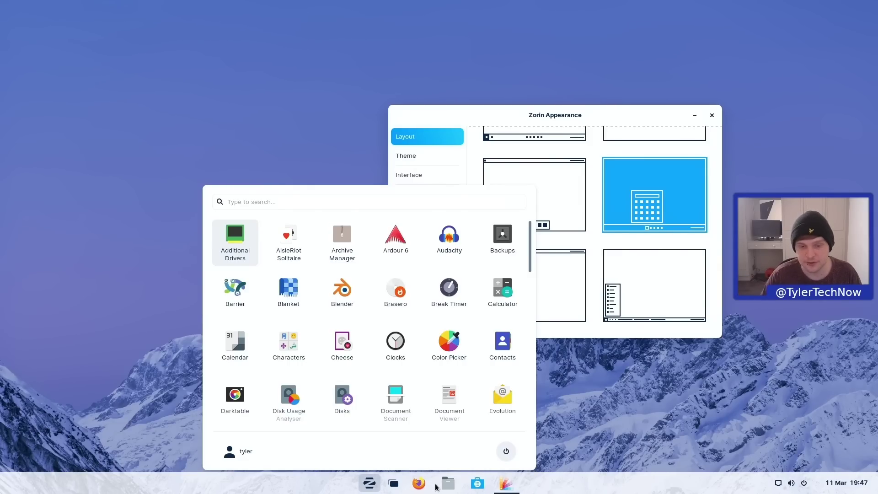
click(391, 486)
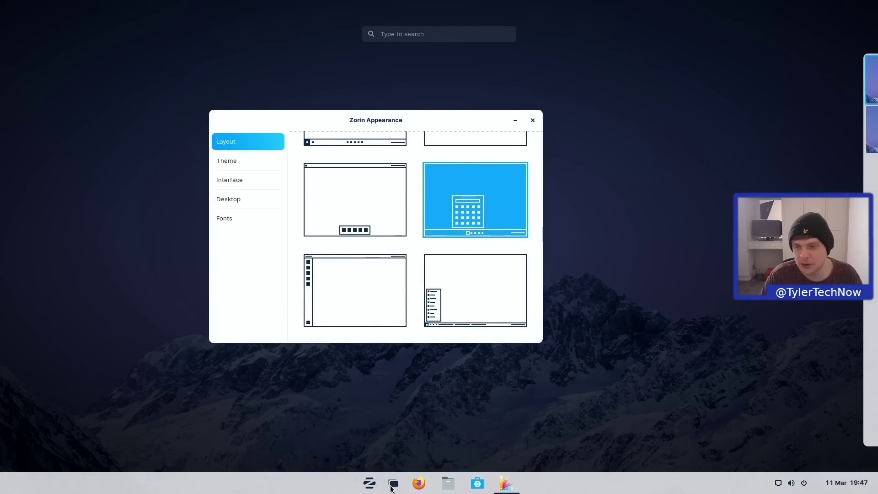
click(392, 485)
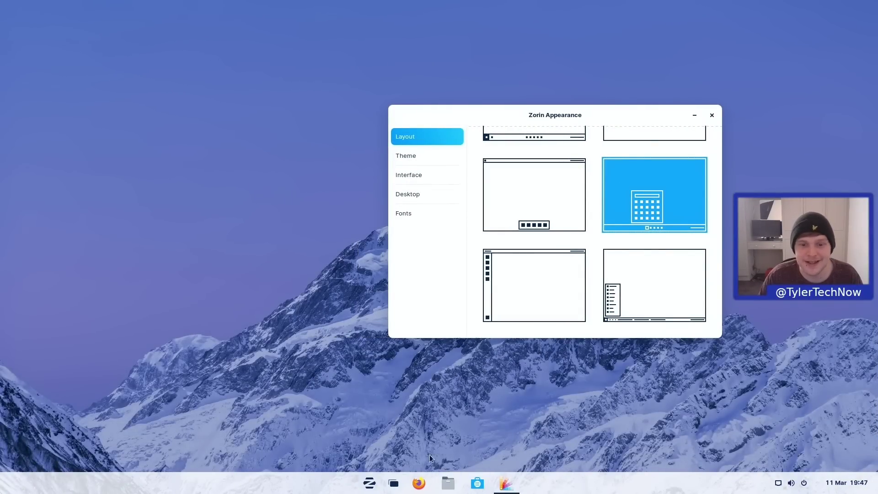
click(369, 485)
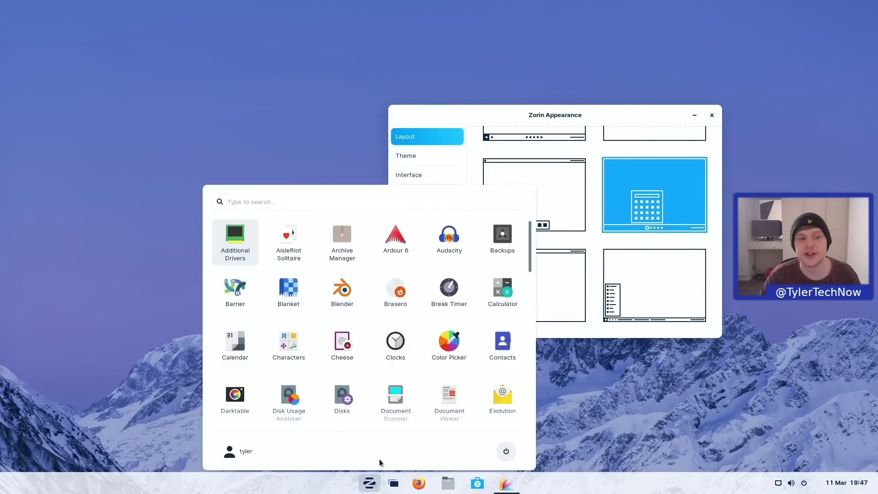
click(166, 159)
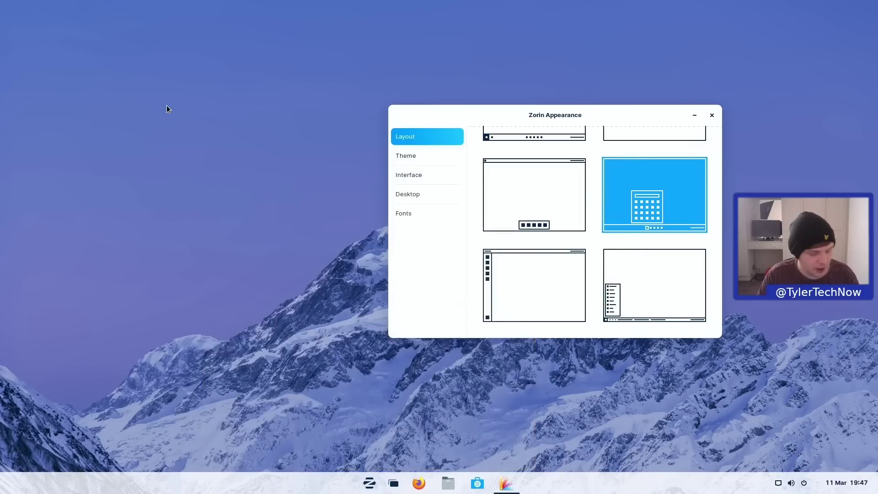
key(super)
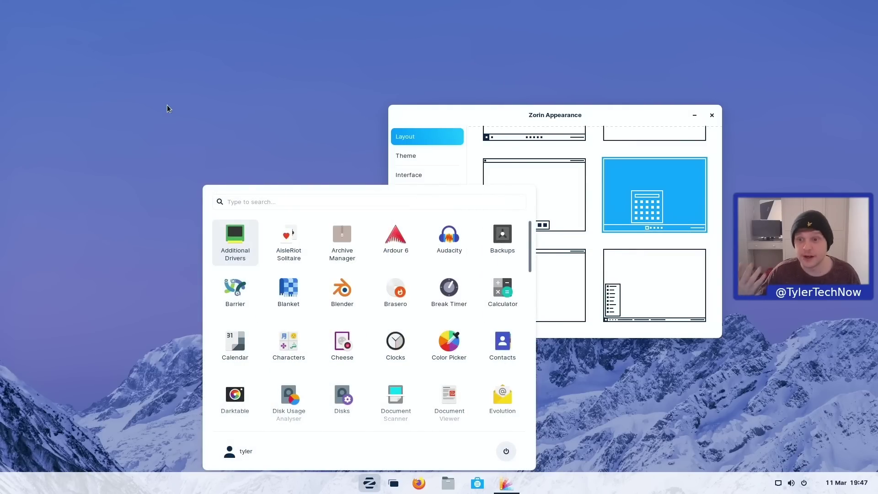
key(super)
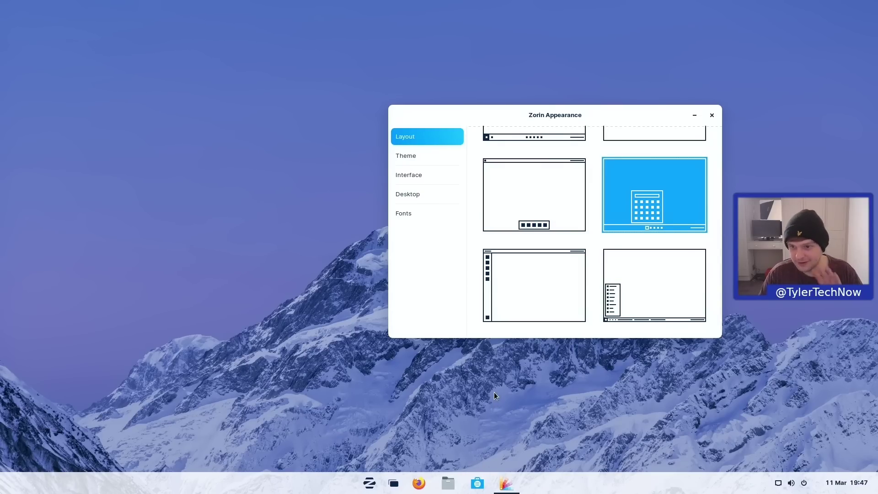
- Apply the layout with a top bar and full-height side dock, and check its application grid and Activities Overview
click(528, 286)
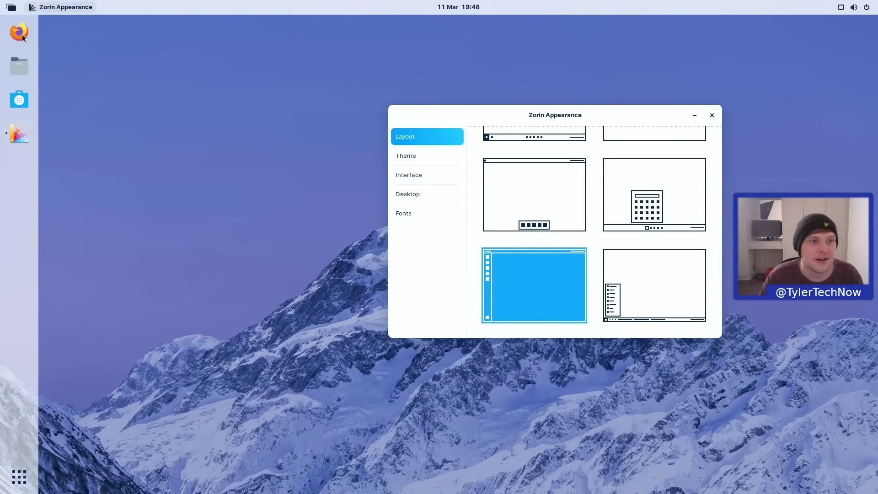
click(10, 479)
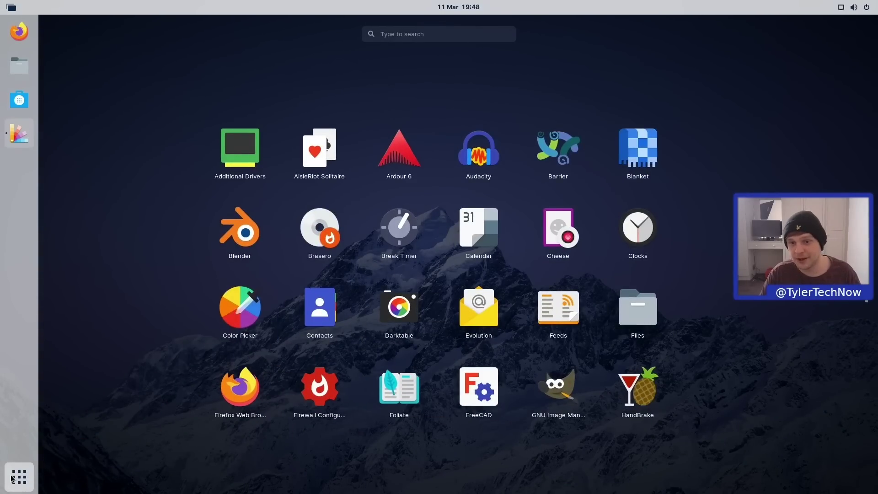
scroll(134, 307, down, 1)
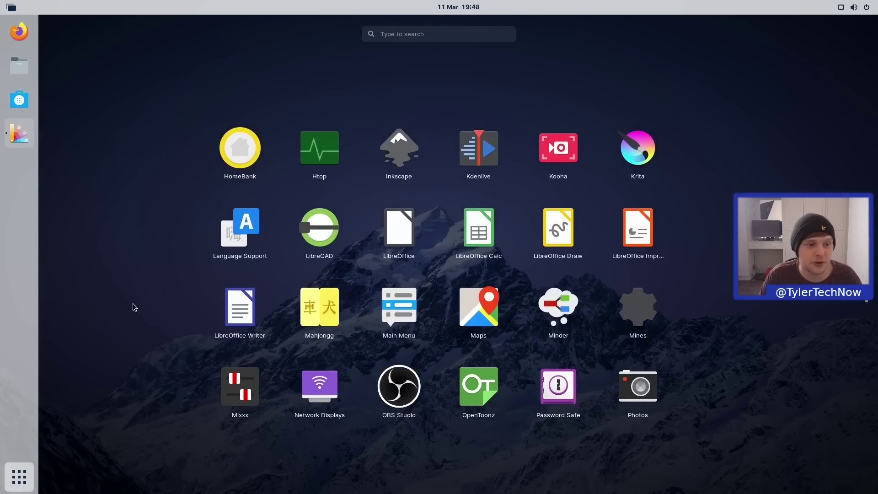
click(11, 479)
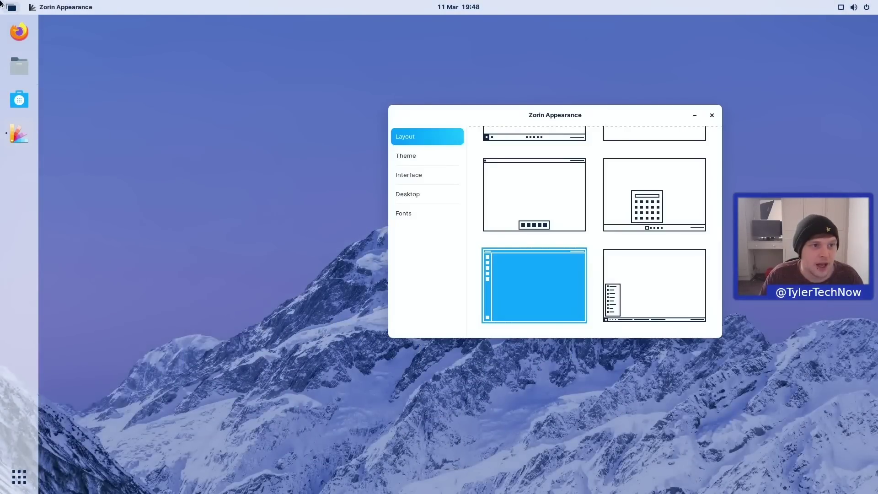
click(14, 8)
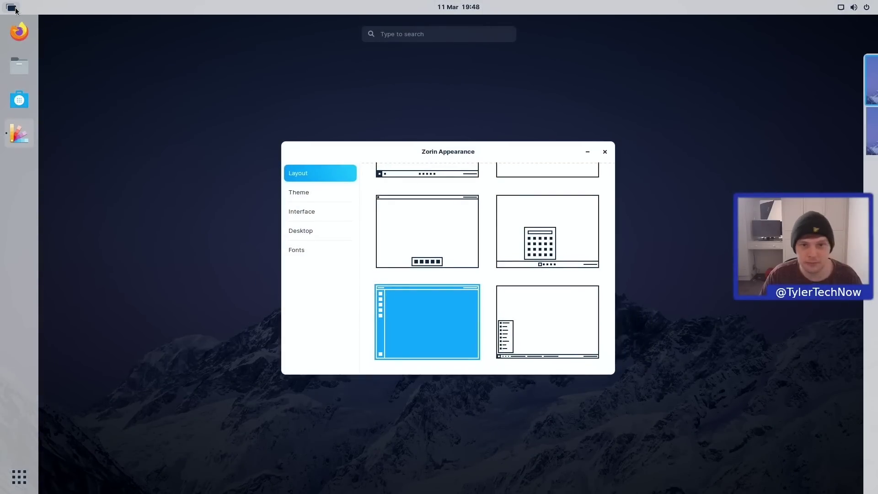
click(14, 8)
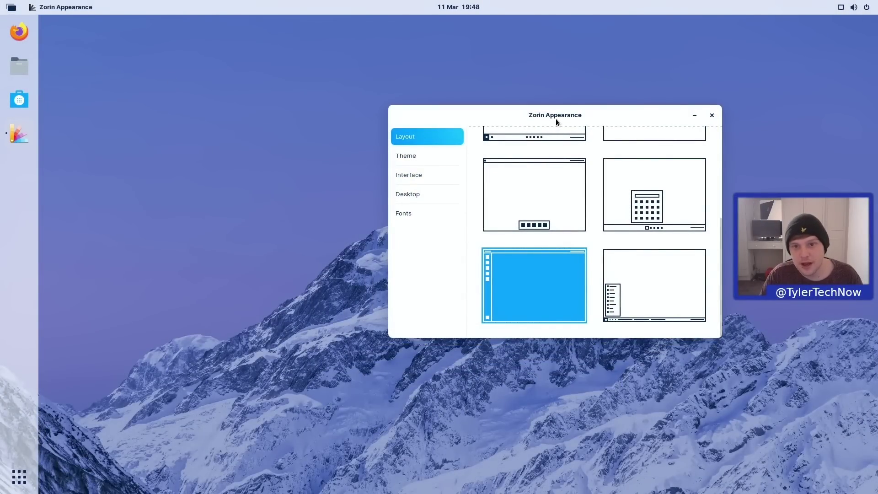
- Open Files, maximise and restore its window, and bring Zorin Appearance back to the front
click(32, 63)
double_click(454, 133)
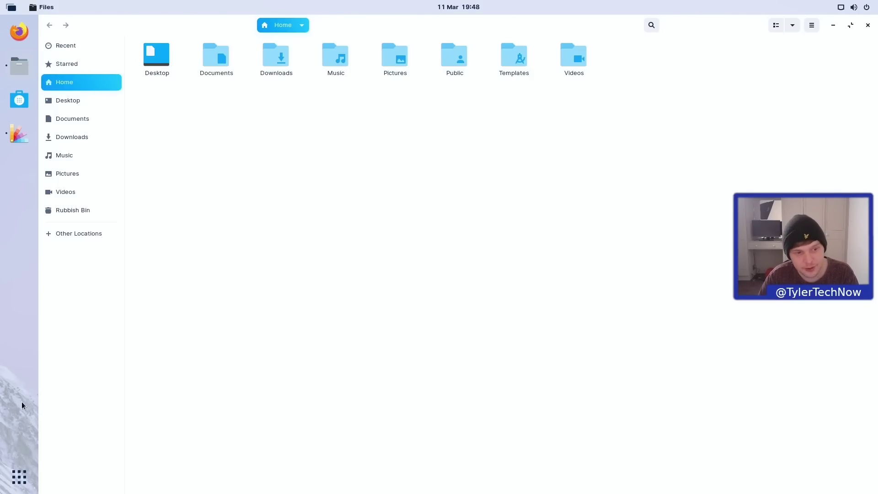
drag(574, 28, 401, 118)
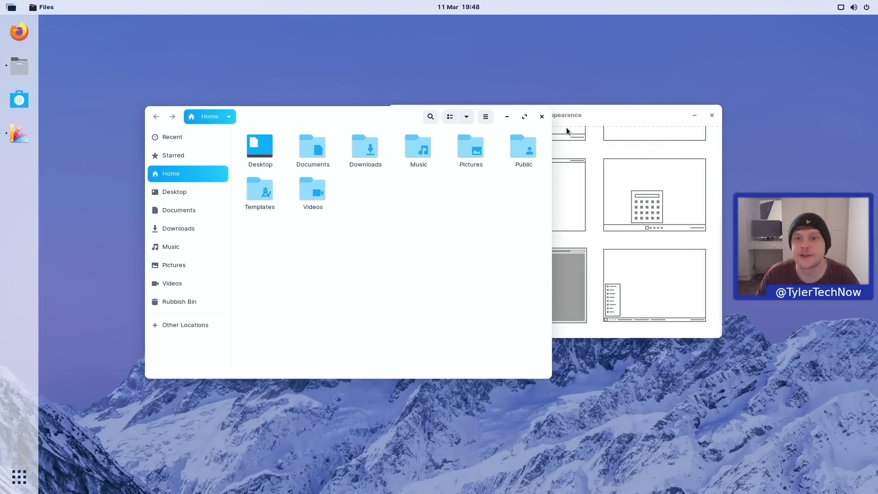
click(583, 121)
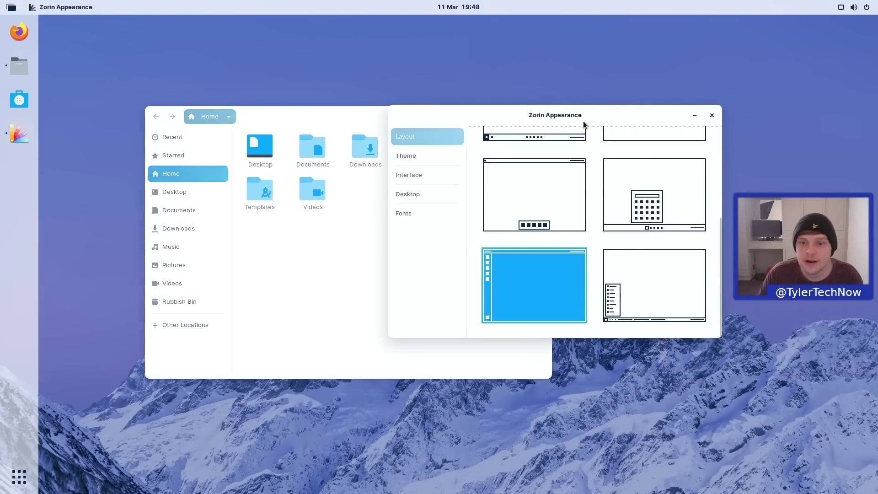
- Apply the layout with labelled taskbar windows and a single-column menu, and look back over the other layouts
click(655, 280)
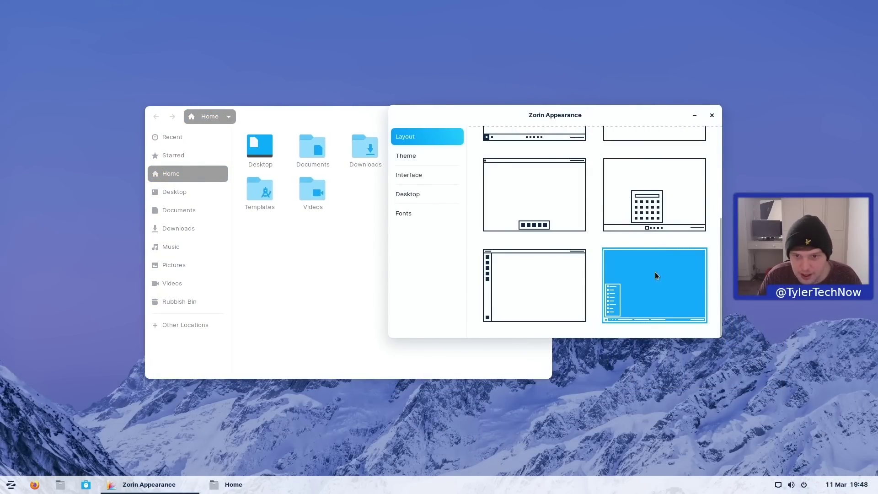
scroll(633, 263, up, 5)
scroll(614, 240, up, 1)
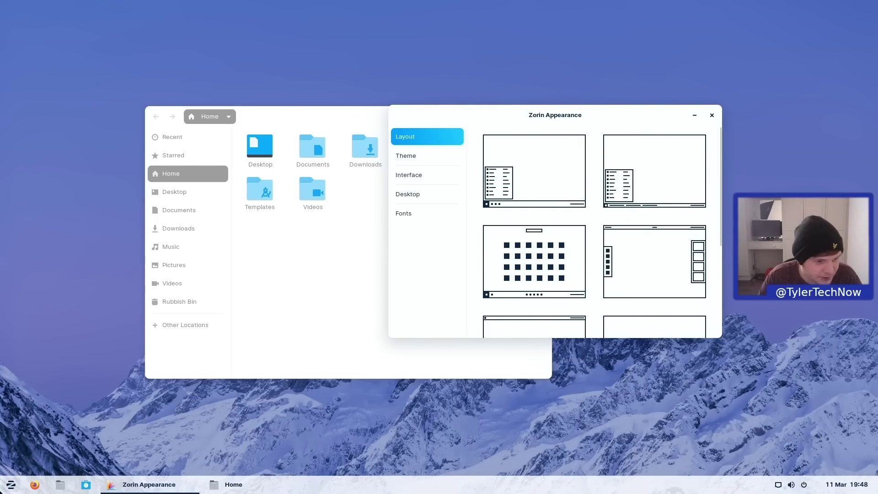
- Open the Zorin menu, browse its Accessories category, go back to the categories, and close the menu
click(11, 484)
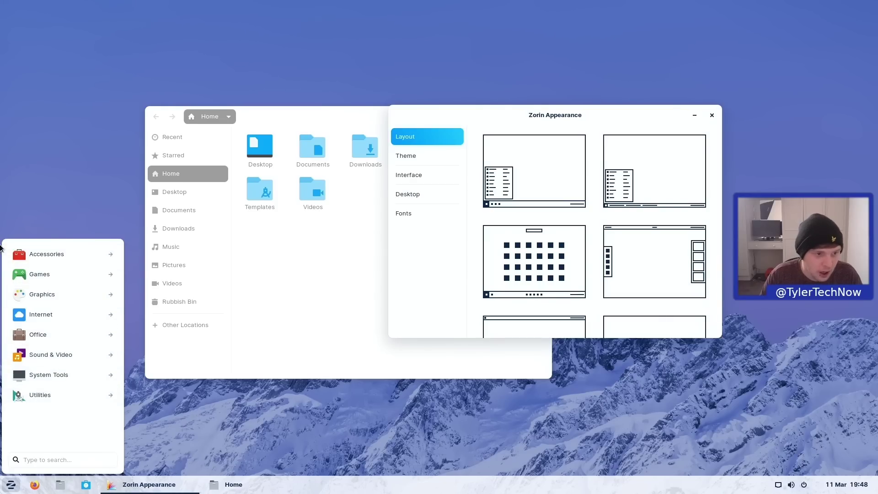
click(59, 250)
scroll(60, 334, down, 1)
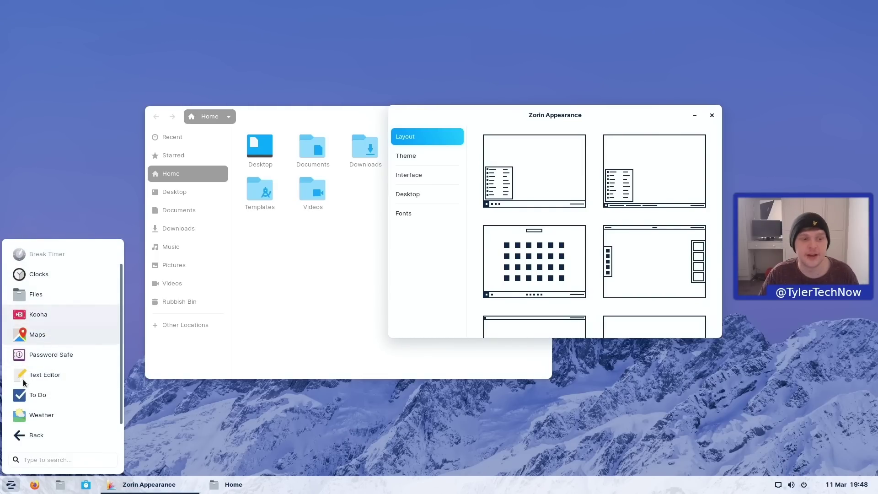
click(35, 436)
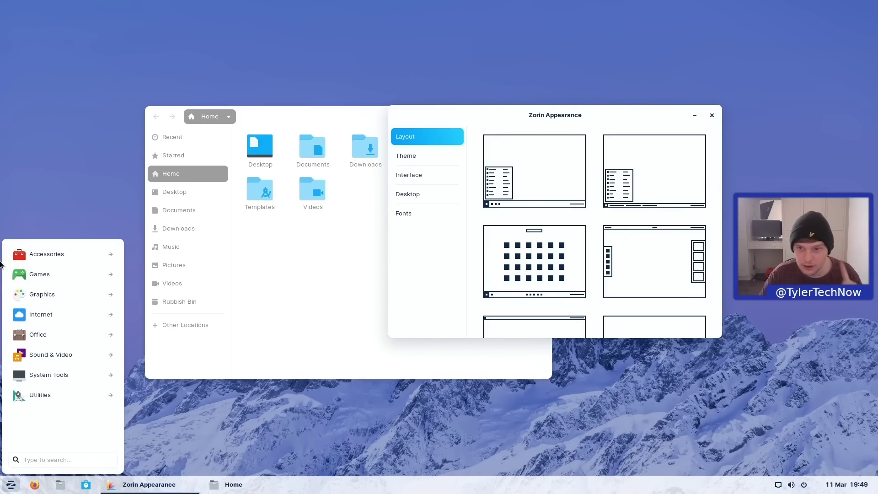
click(639, 476)
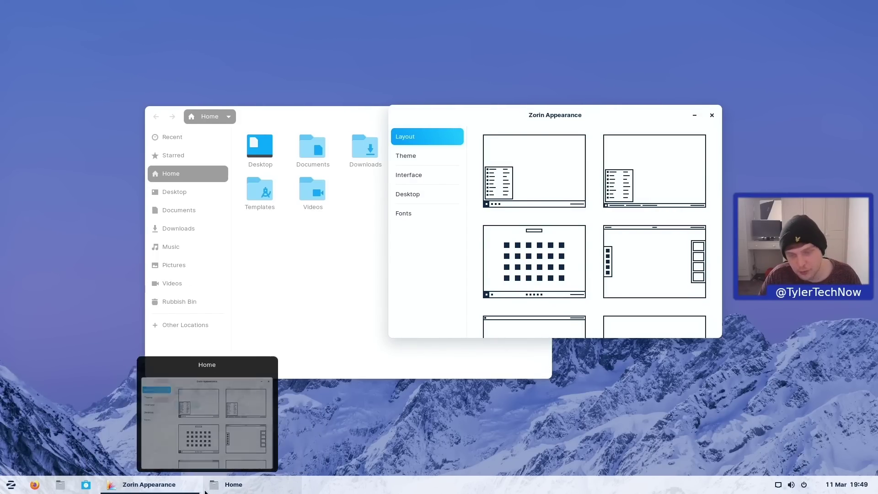
- Preview the open windows from the taskbar, and reposition the Files and Zorin Appearance windows so they overlap slightly
mouse_move(200, 491)
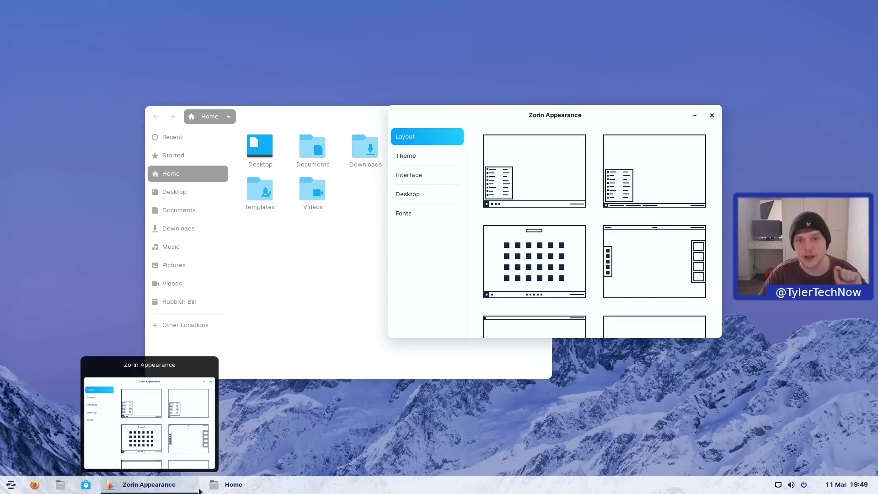
scroll(638, 196, down, 3)
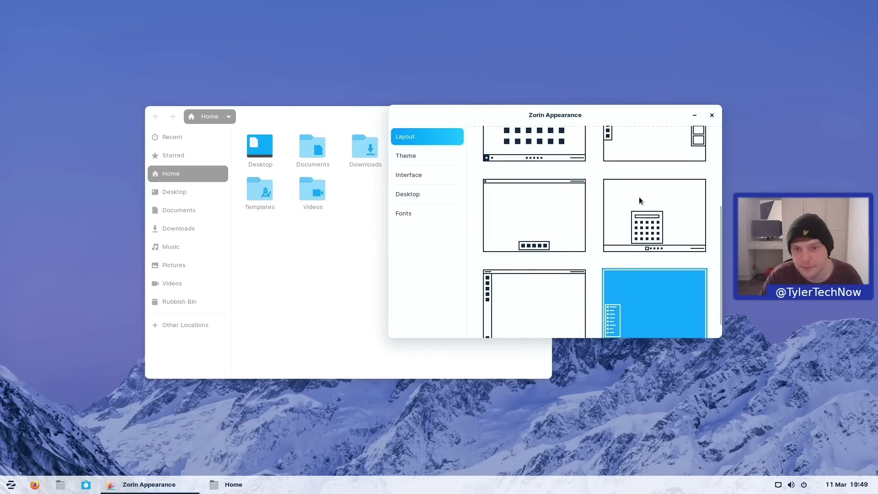
scroll(639, 197, up, 3)
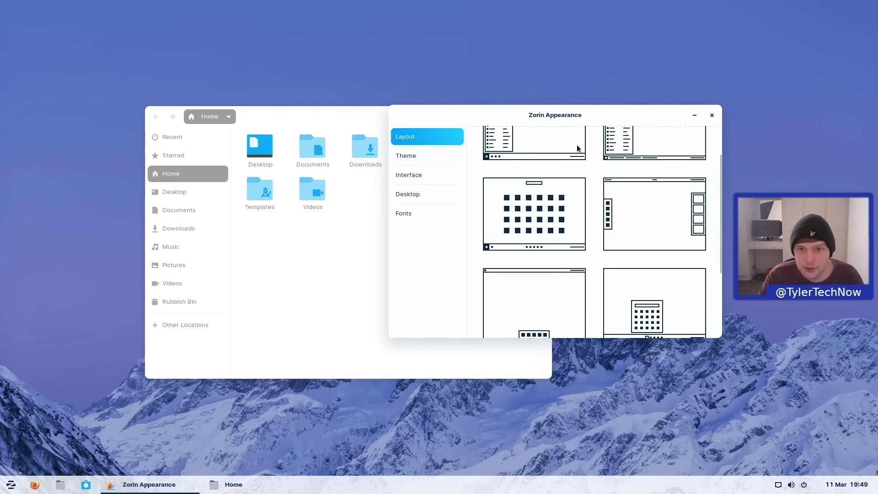
drag(547, 114, 676, 129)
drag(347, 124, 308, 118)
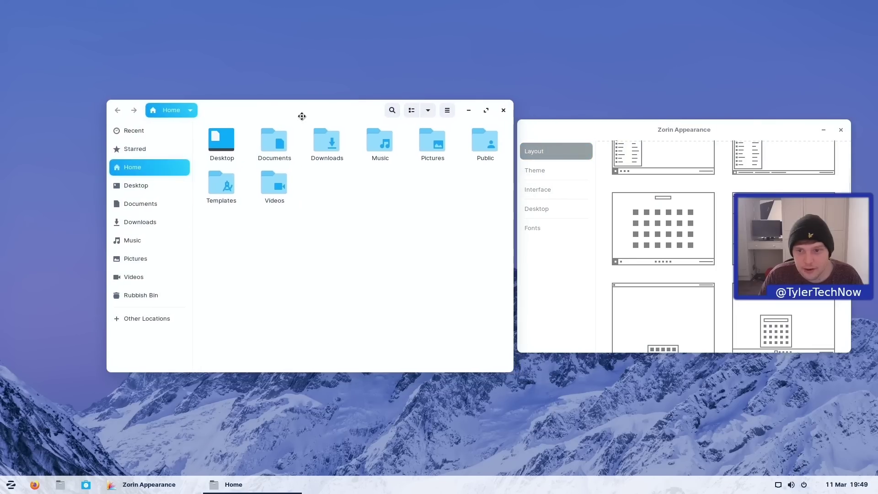
click(678, 125)
drag(688, 133, 542, 107)
- Reapply the layout with a top bar and floating dock, and move the Zorin Appearance window
scroll(548, 200, down, 3)
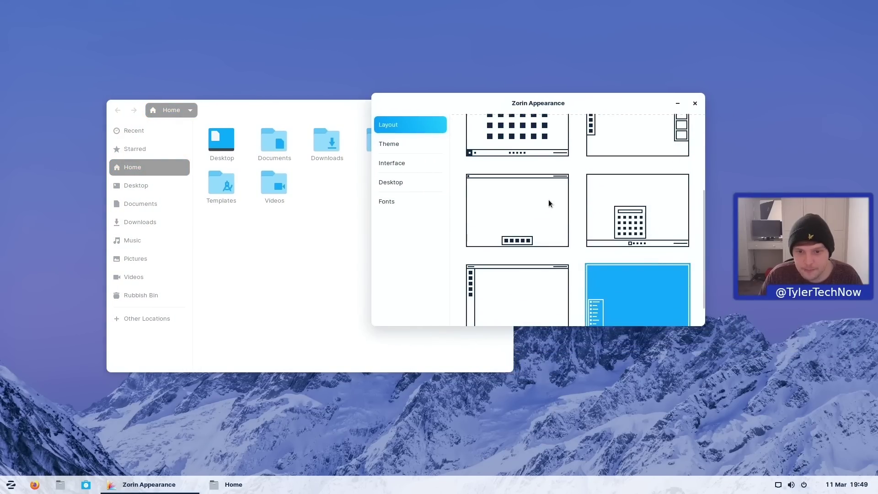
click(518, 214)
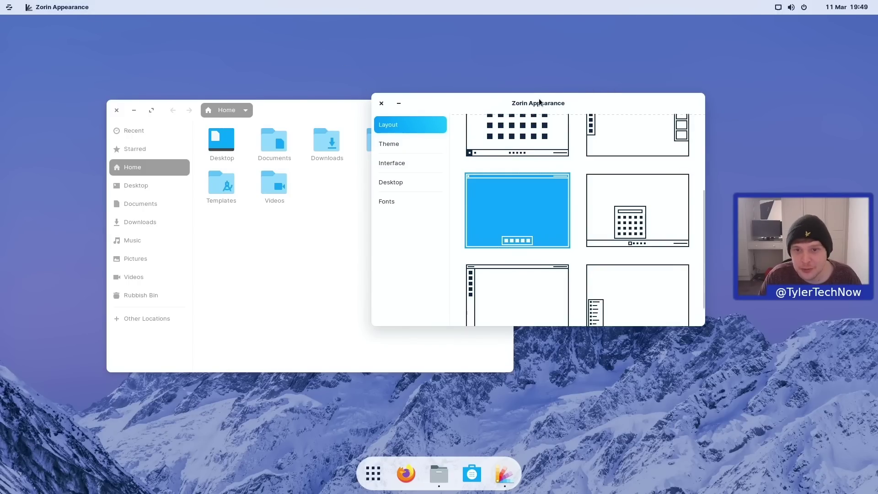
drag(539, 99, 565, 126)
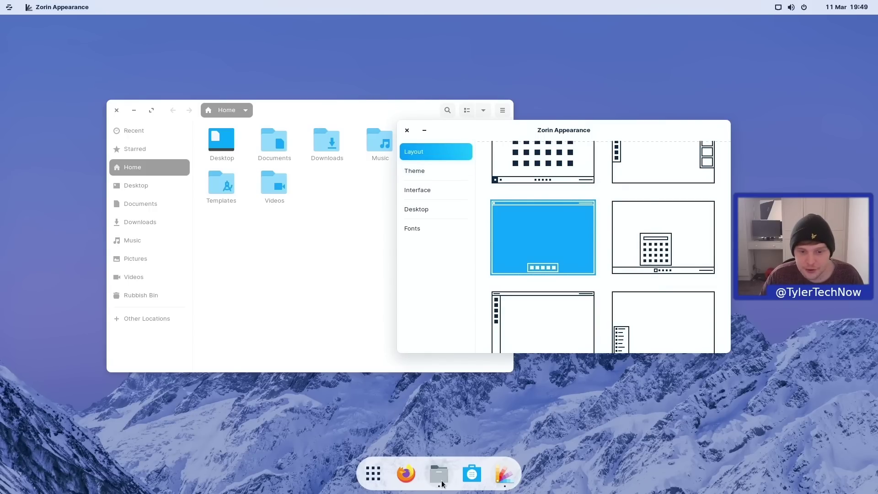
- Maximise and restore the Files window, and move it and Zorin Appearance further apart
double_click(365, 108)
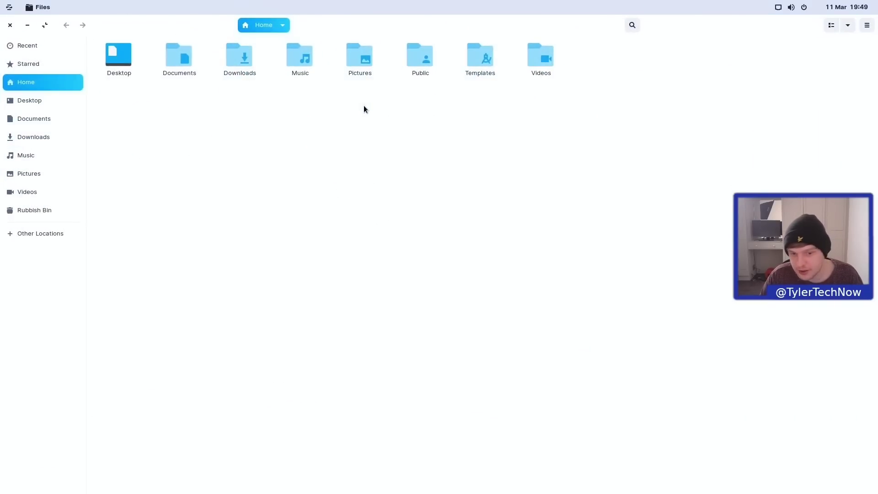
double_click(677, 23)
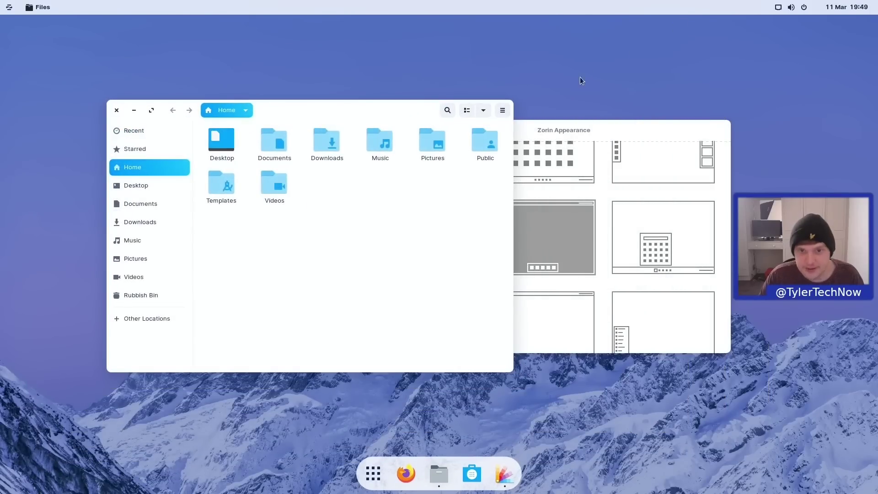
drag(395, 110, 340, 130)
drag(530, 130, 571, 150)
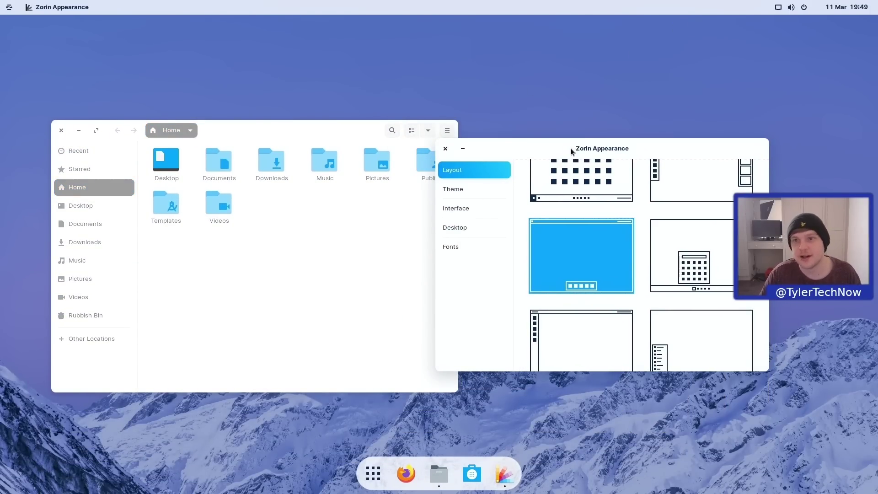
- Check the Zorin menu and close it, and search the applications for "ext" and "twea"
key(super)
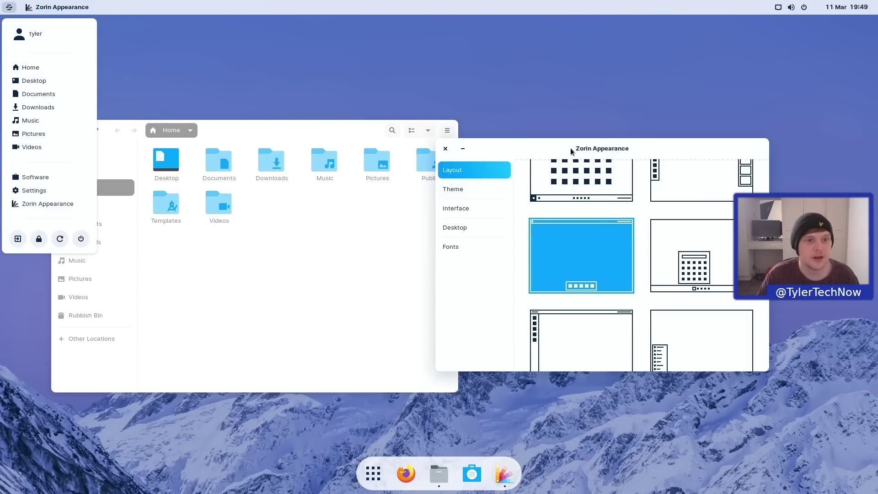
key(super)
click(374, 474)
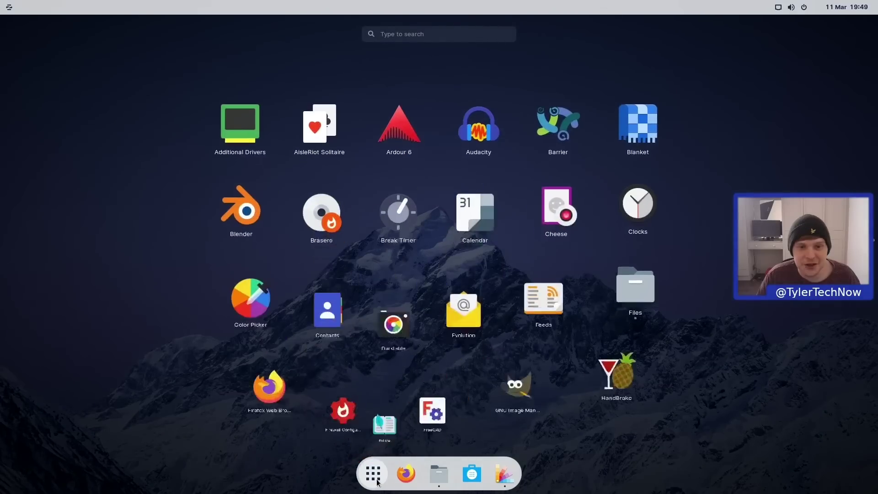
text(ext)
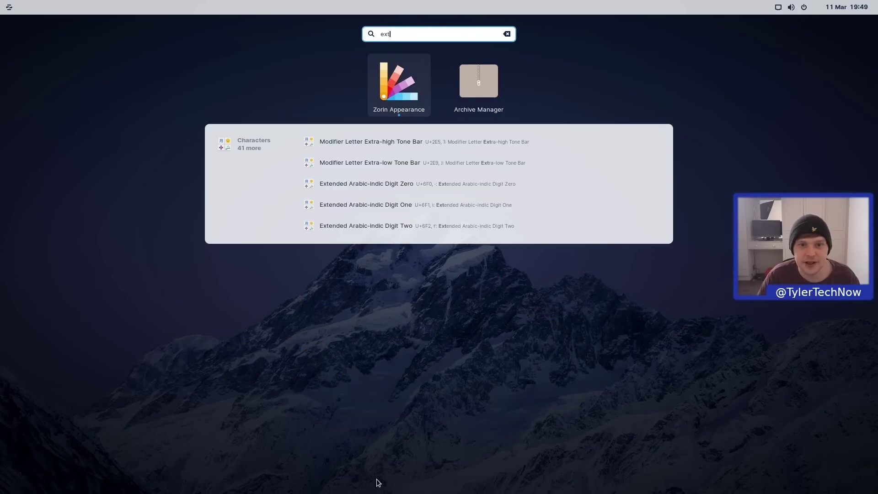
key(BackSpace)
key(BackSpace)
key(BackSpace)
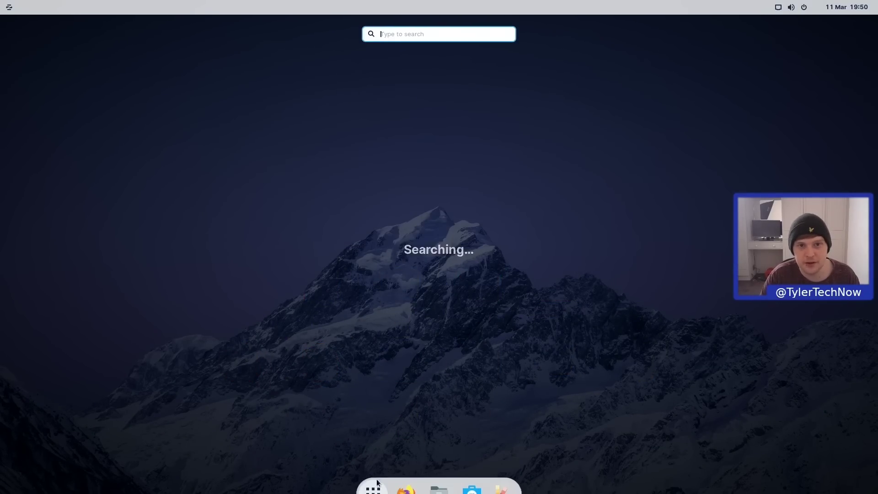
text(twea)
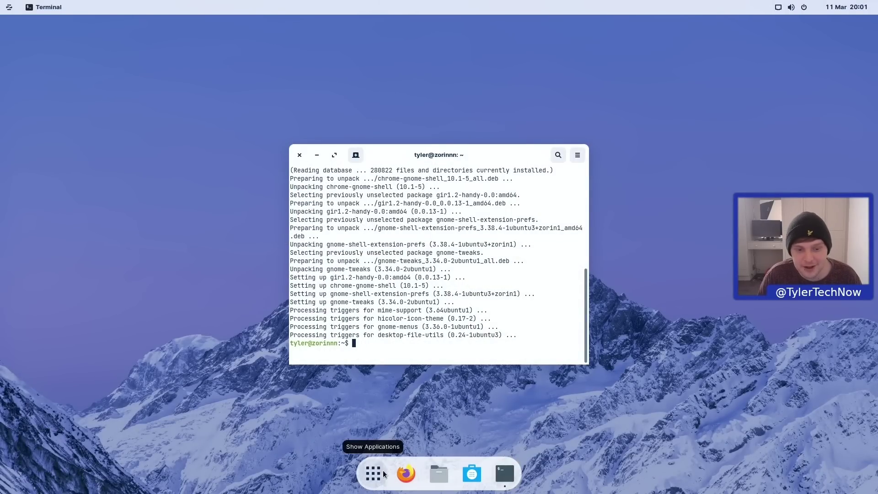
- Search the applications for "ext" and open Extensions
click(377, 476)
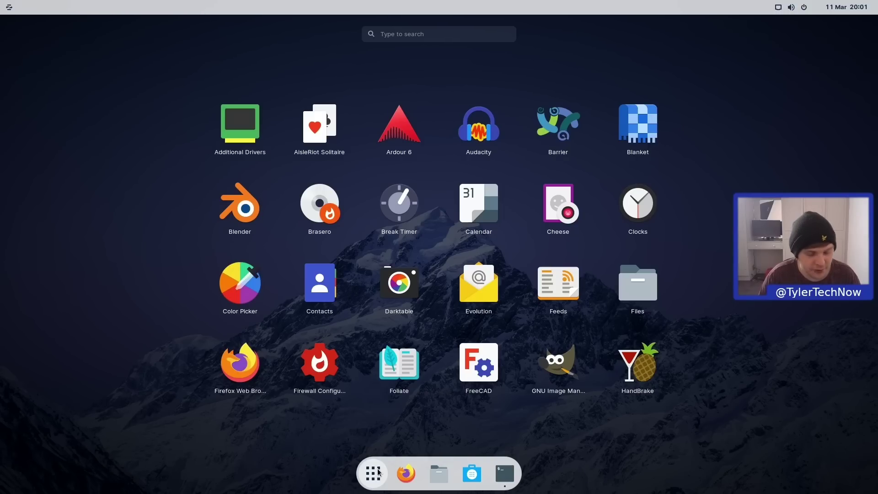
text(ext)
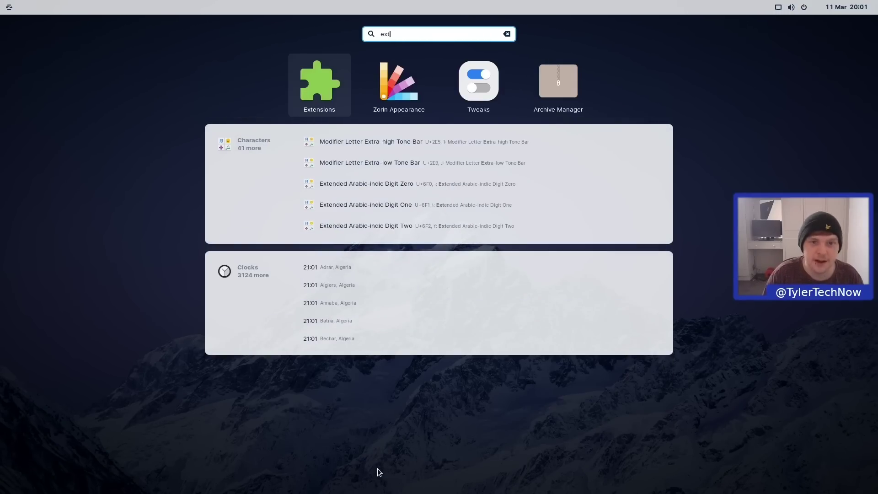
key(Return)
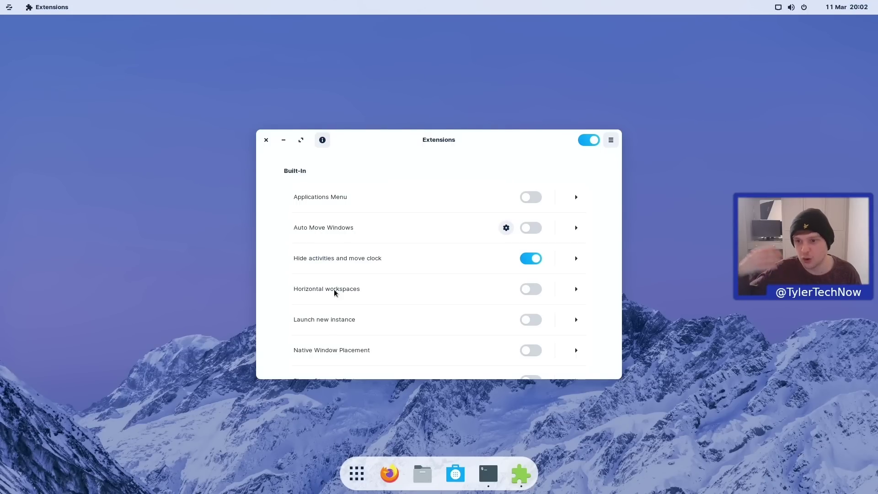
- Switch repeatedly between the first and second workspaces, ending on the one with the Extensions window
key(super+Page_Down)
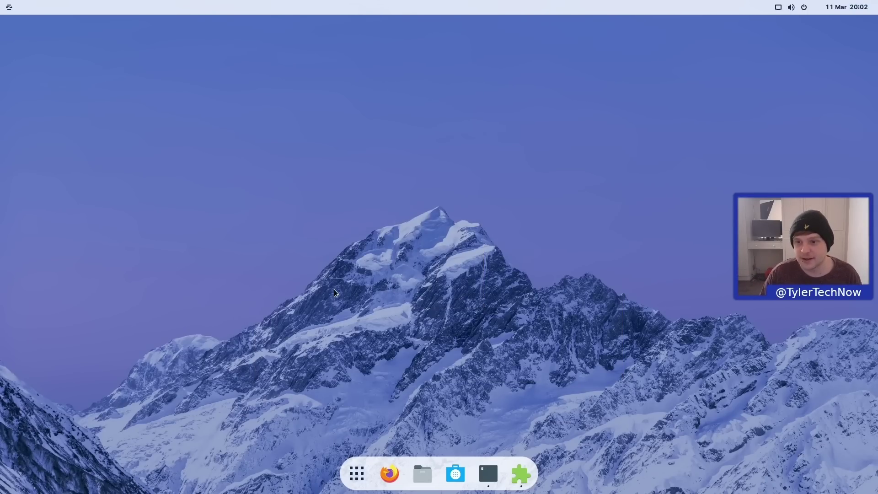
key(super+Page_Up)
key(super+Page_Down)
key(super+Page_Up)
key(super+Page_Down)
key(super+Page_Up)
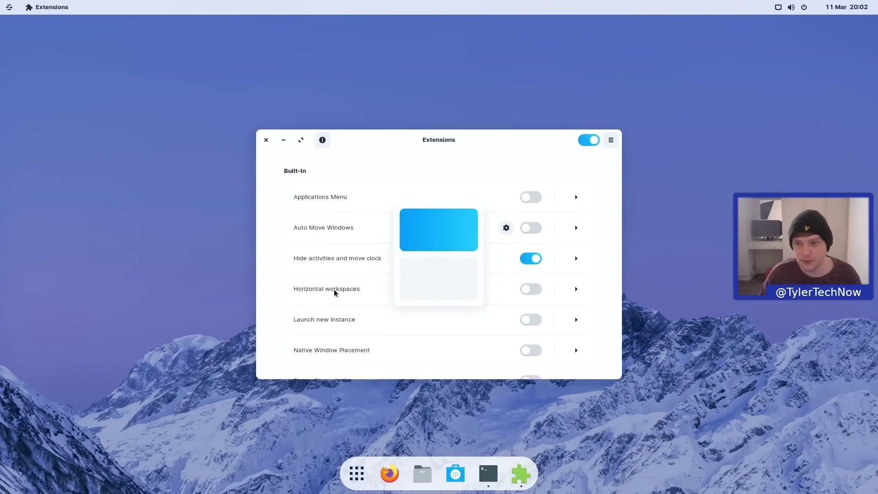
- Enable the Horizontal workspaces extension and switch back and forth between the two workspaces to test it
key(super+Page_Down)
key(super+Page_Up)
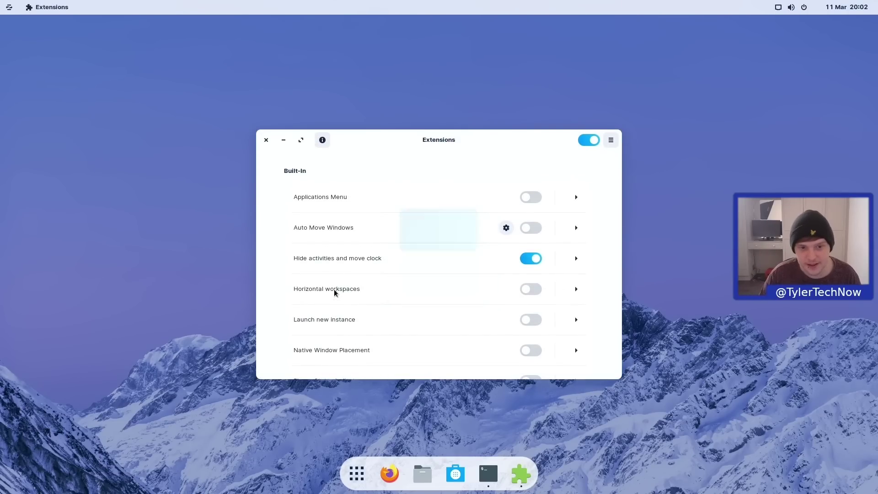
click(532, 290)
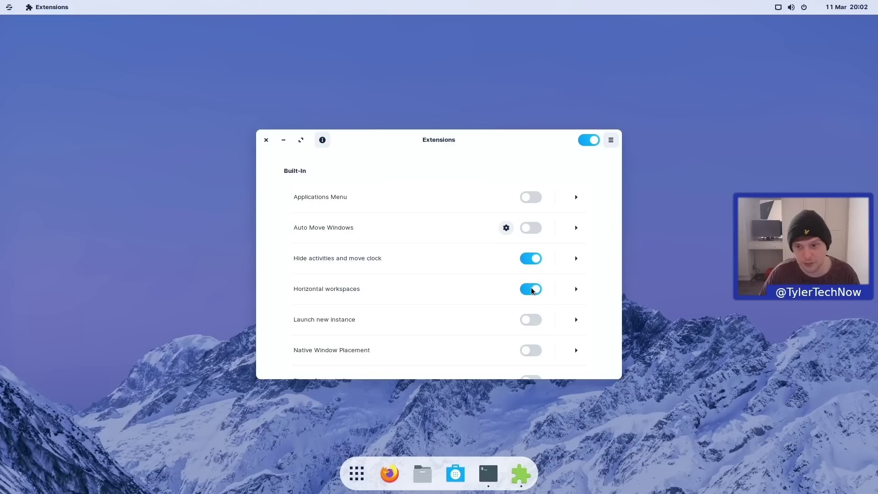
key(ctrl+alt+Right)
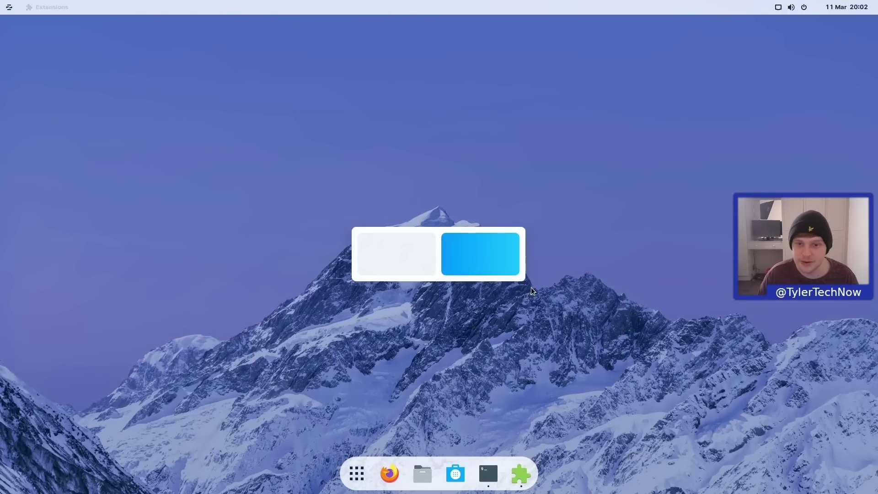
key(ctrl+alt+Left)
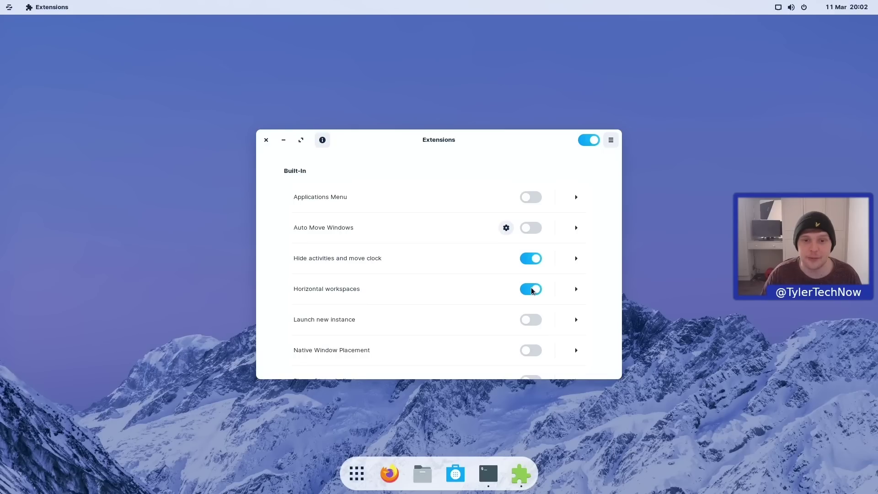
key(ctrl+alt+Right)
key(ctrl+alt+Left)
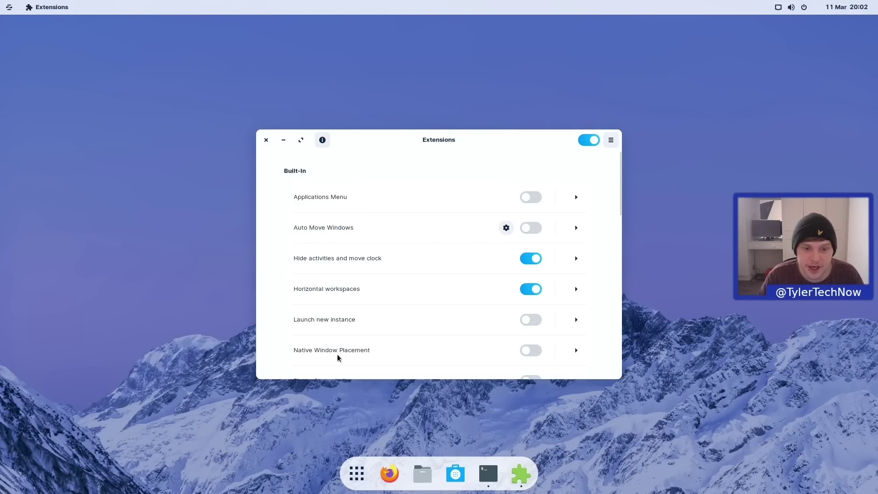
- Examine the built-in extensions from Applications Menu down to Zorin Magic Lamp Effect
scroll(339, 356, down, 1)
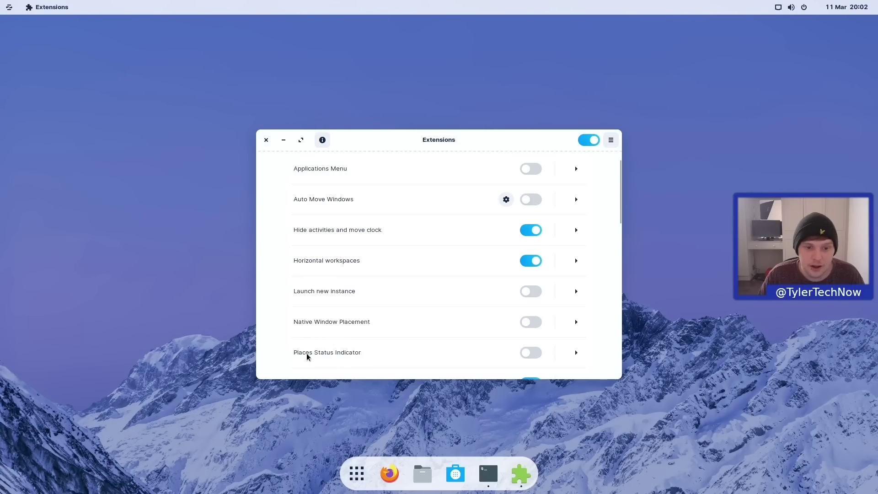
scroll(332, 355, down, 2)
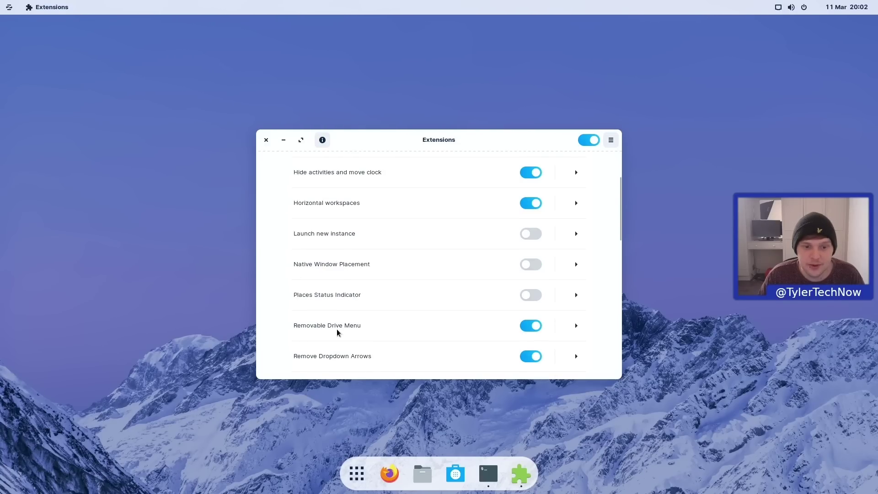
scroll(333, 370, down, 1)
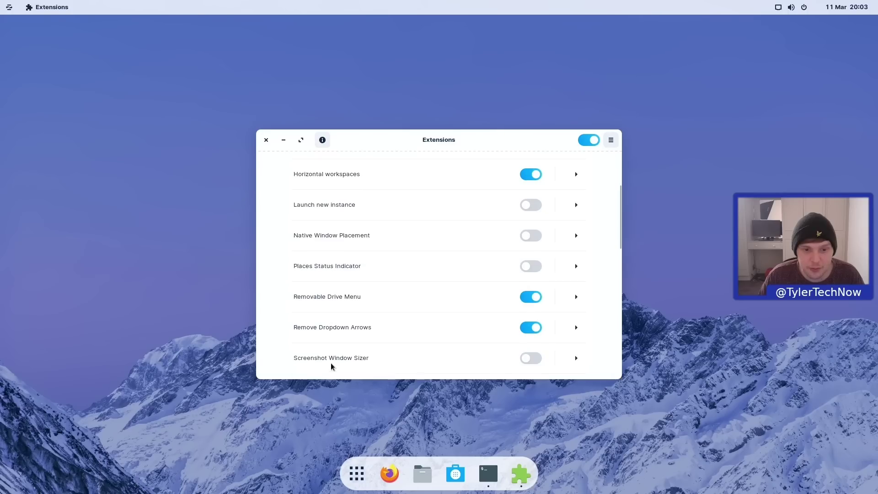
scroll(332, 362, down, 1)
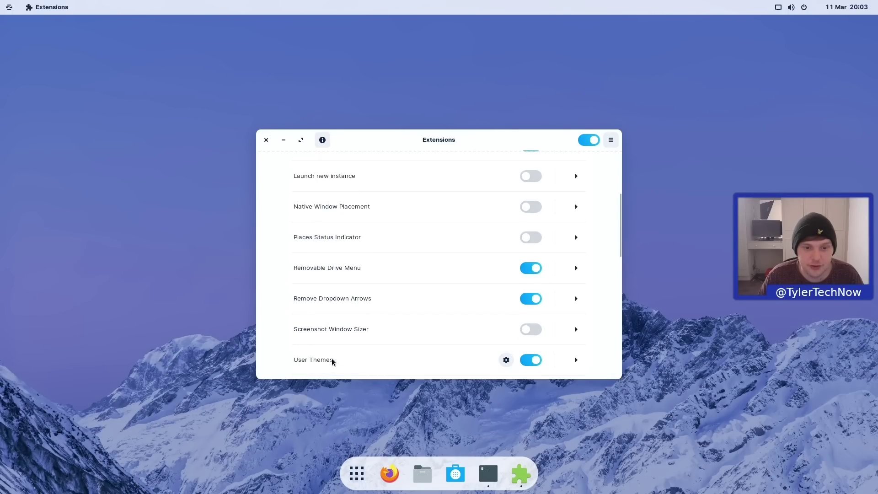
scroll(357, 361, down, 1)
scroll(351, 332, down, 1)
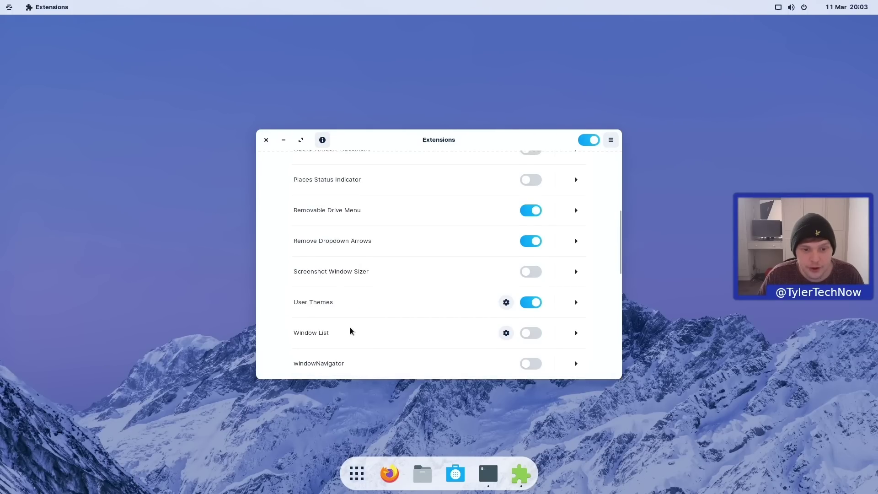
scroll(334, 334, down, 1)
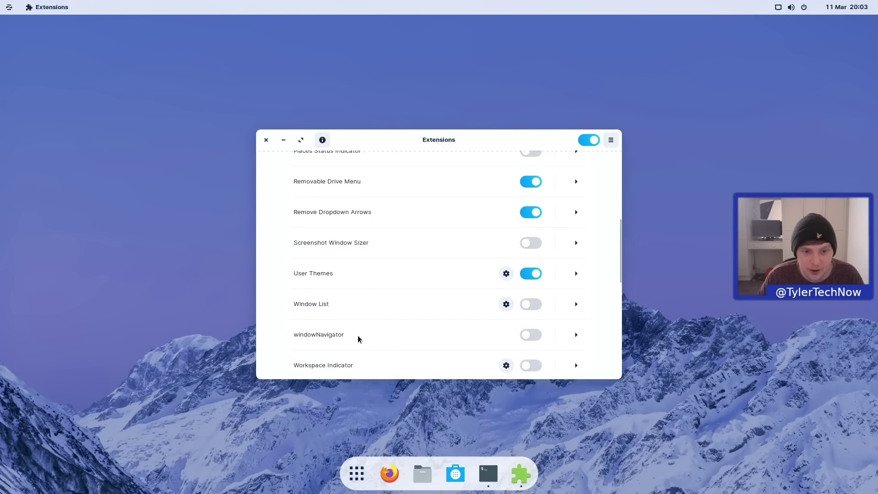
scroll(359, 339, down, 1)
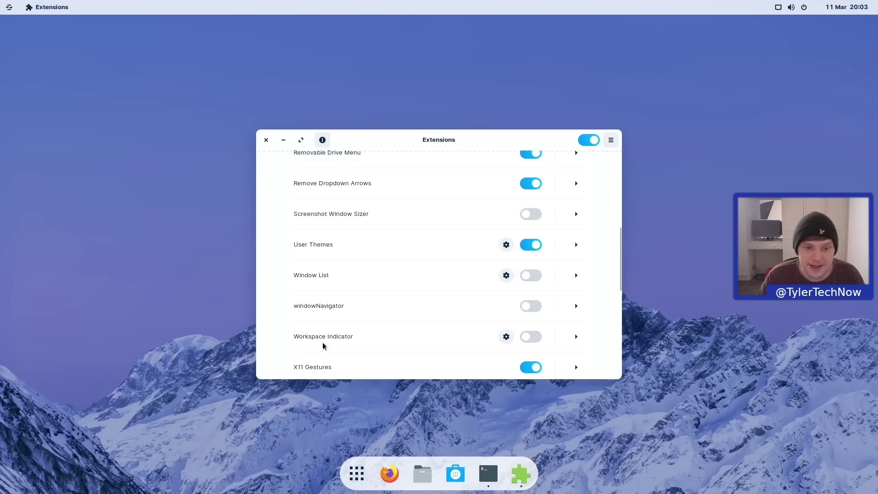
scroll(323, 346, down, 1)
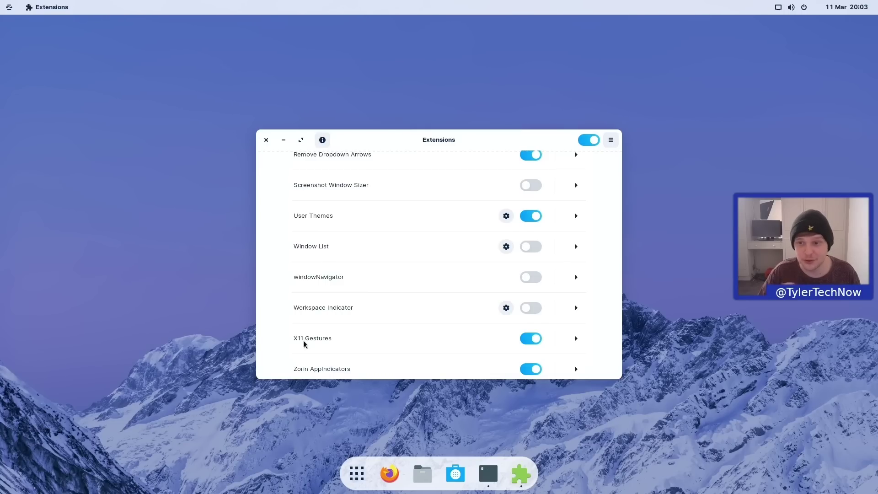
scroll(358, 332, down, 2)
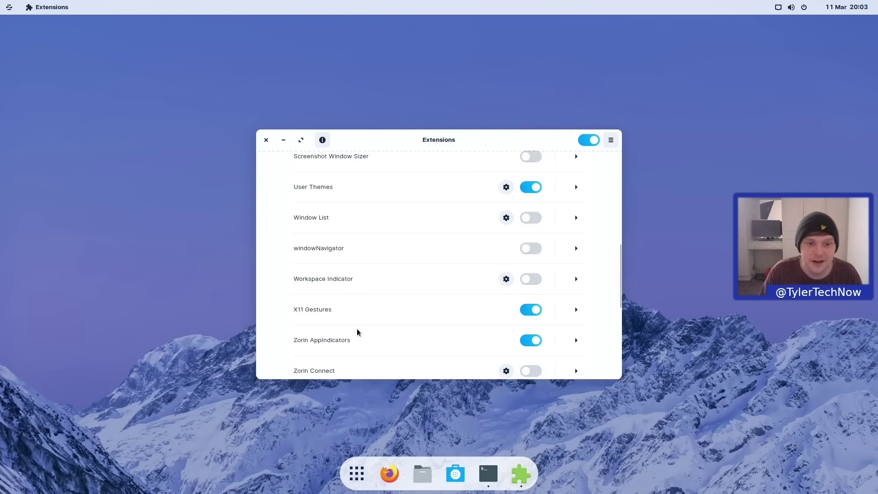
scroll(316, 313, down, 2)
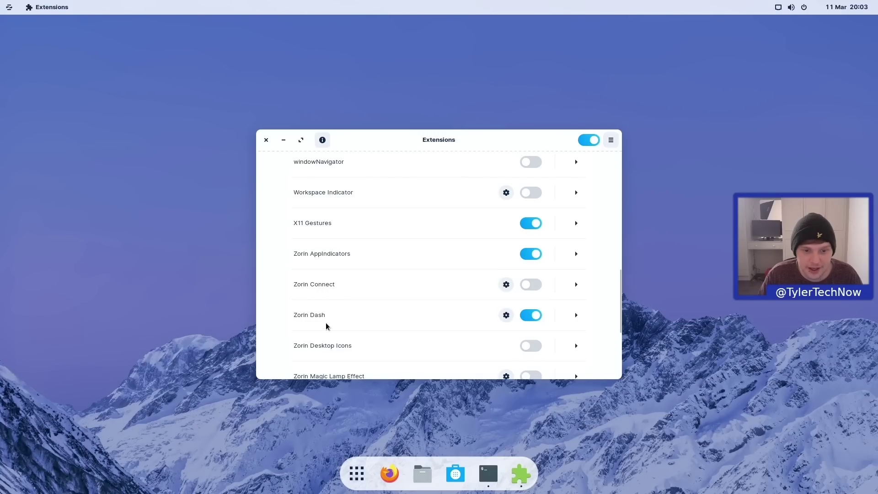
scroll(341, 348, down, 1)
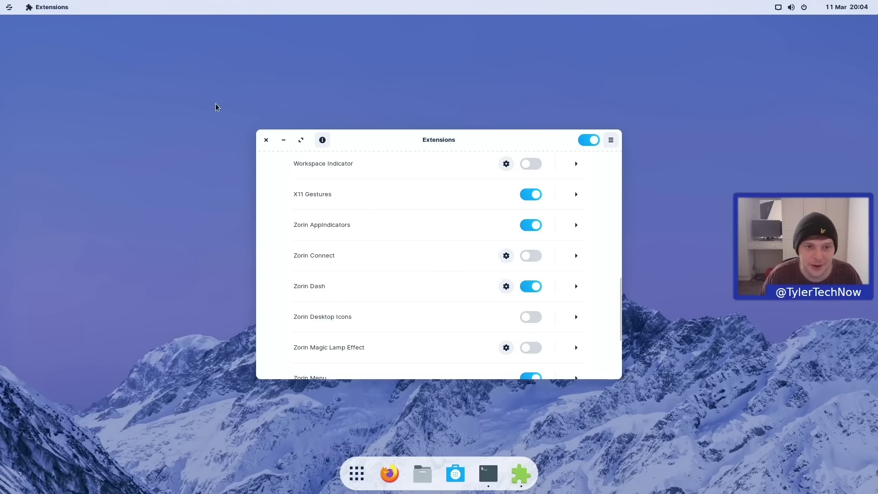
- Try the Zorin Magic Lamp Effect by minimising and restoring the Extensions window with it off and on, and disable it again
click(282, 140)
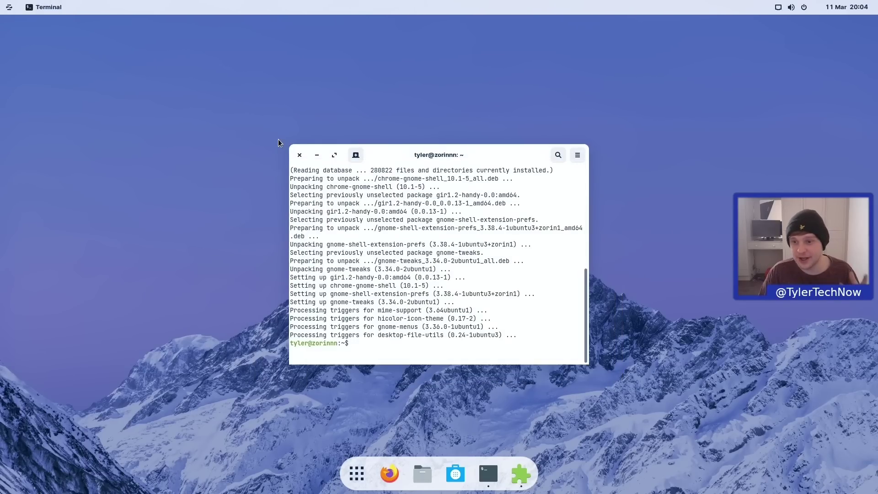
click(532, 474)
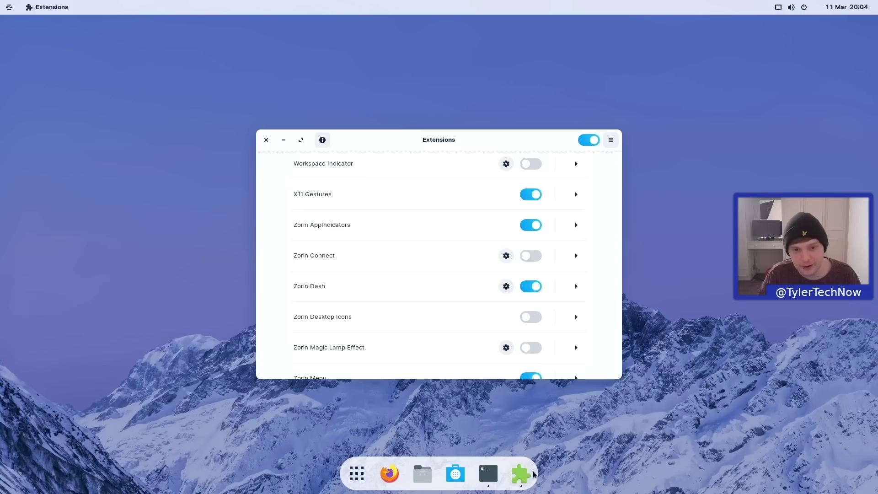
click(527, 350)
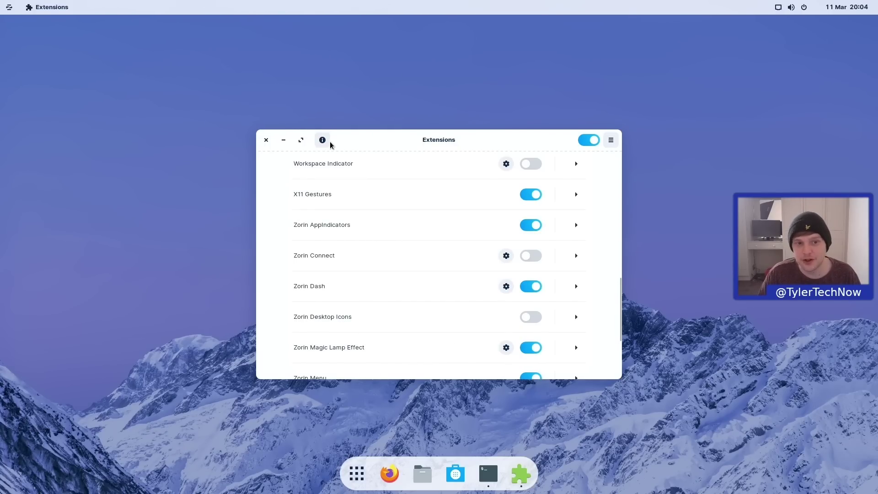
click(281, 144)
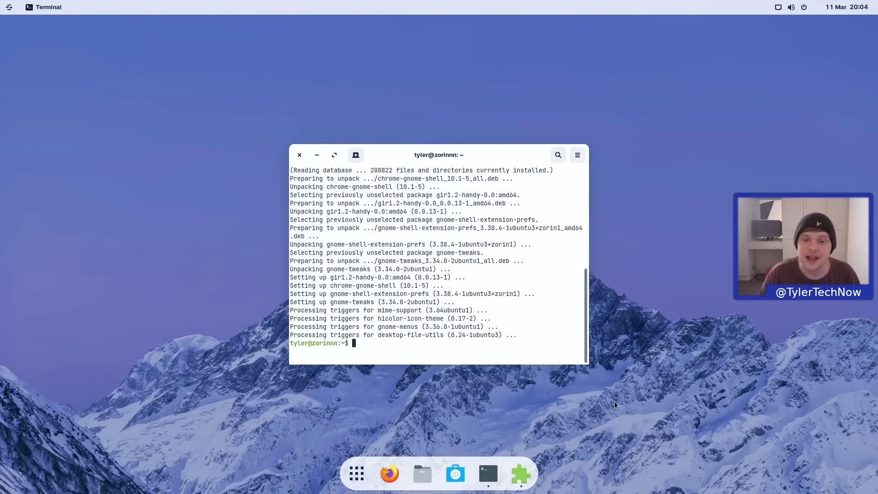
click(520, 473)
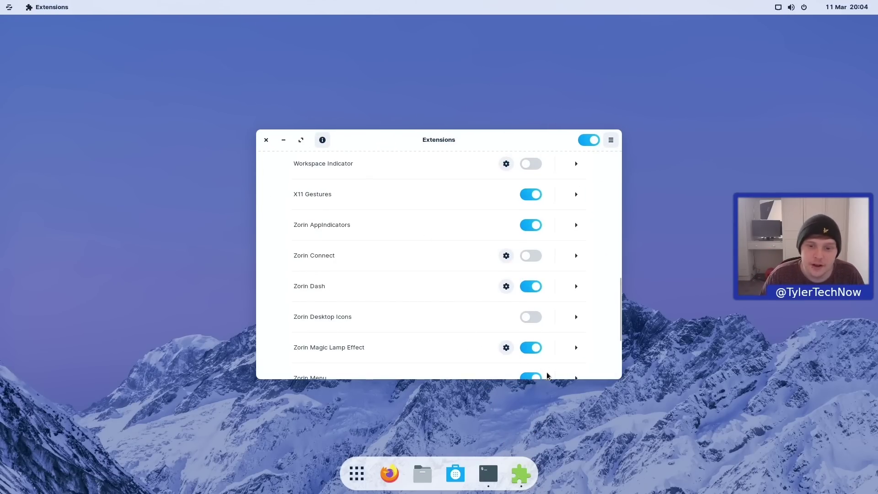
click(527, 352)
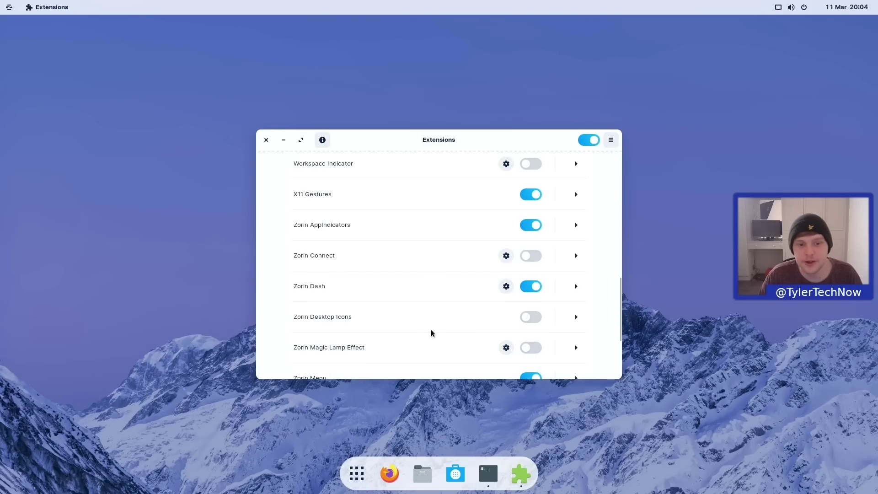
- Examine the remaining built-in extensions down to Zorin Window Move Effect, and move the Extensions window slightly
scroll(431, 333, down, 1)
scroll(447, 318, down, 1)
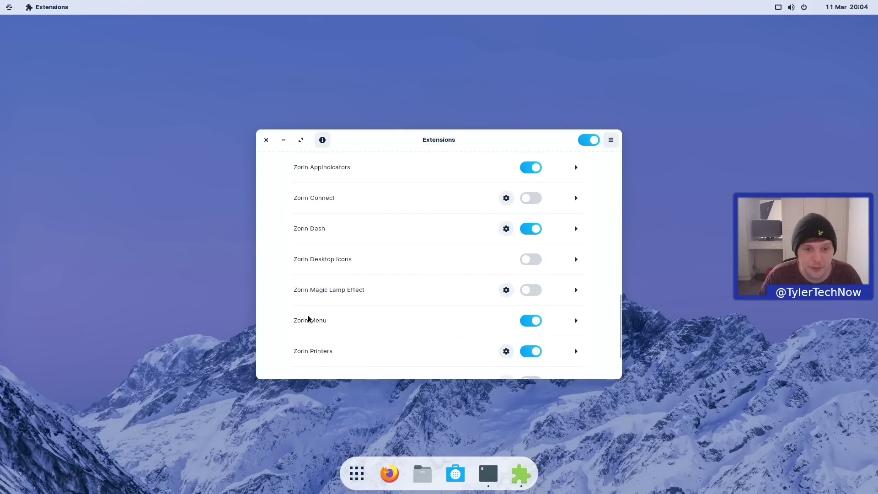
scroll(332, 328, down, 2)
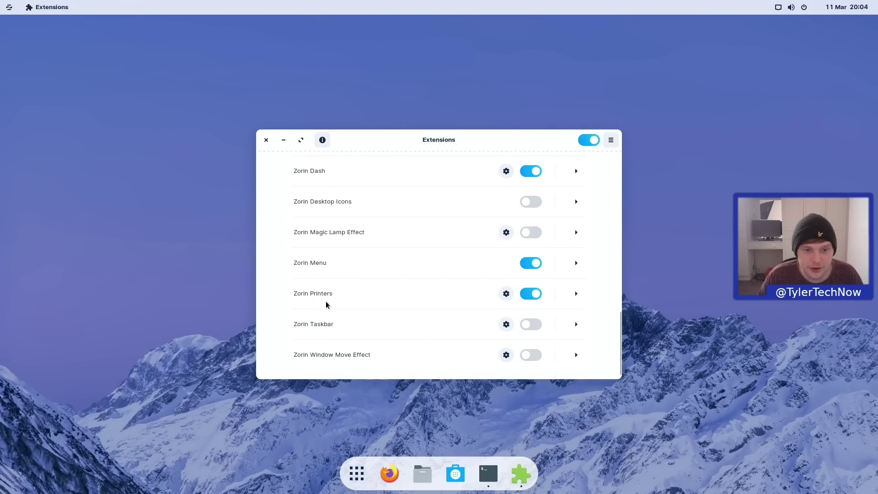
scroll(338, 327, down, 1)
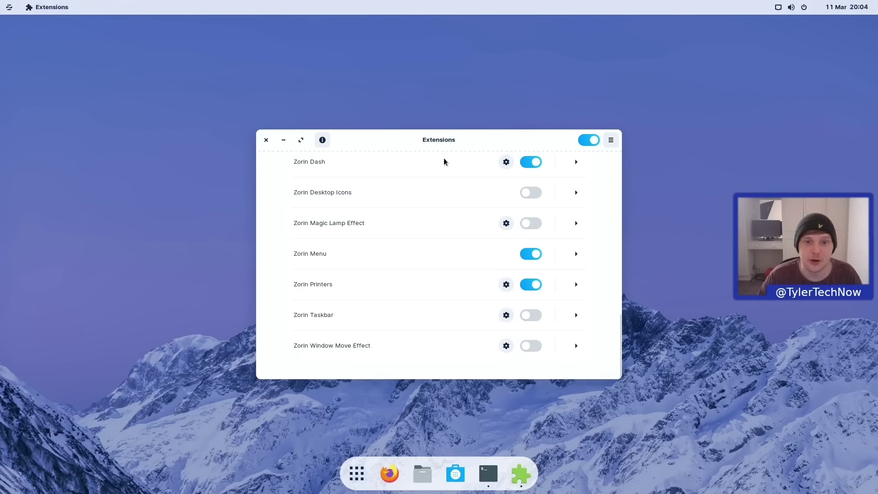
drag(440, 141, 427, 154)
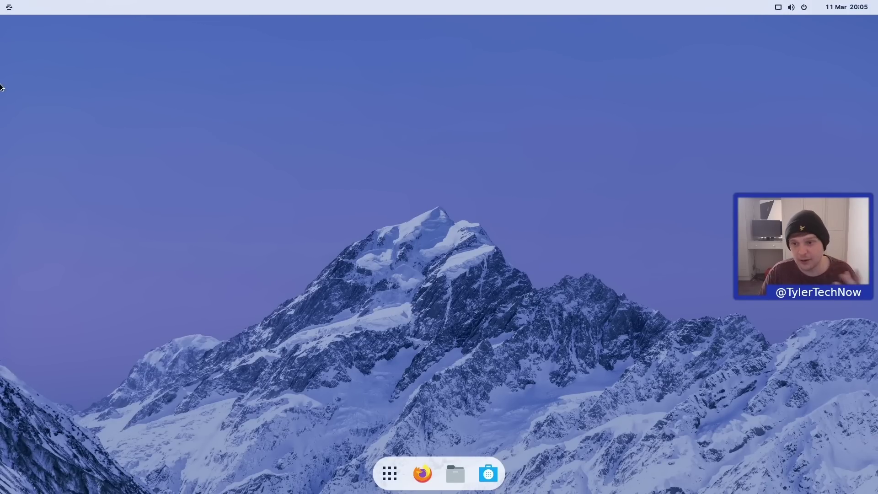
- Check the Zorin menu and close it, and open LibreOffice Writer from the installed applications, dismissing its release notes notice
click(8, 6)
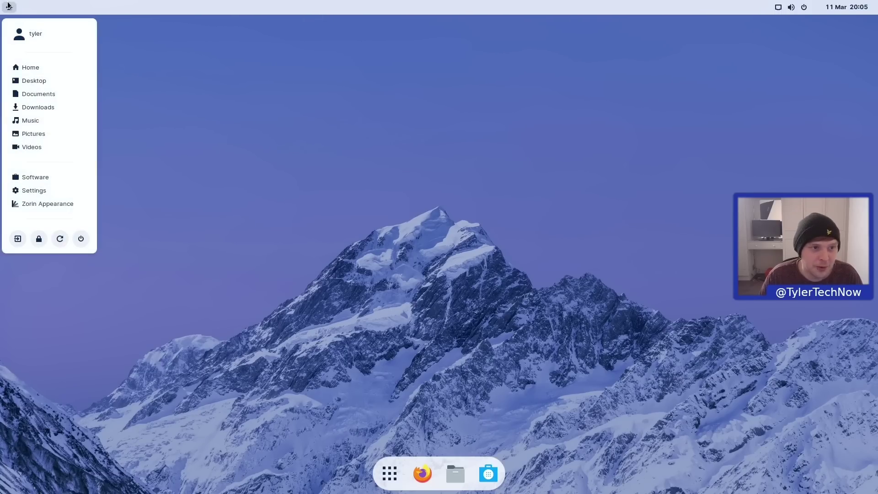
click(324, 260)
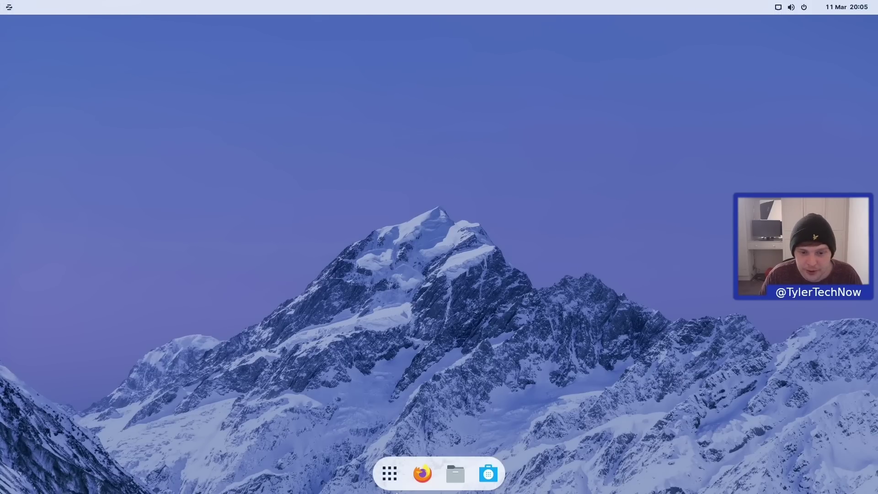
click(390, 475)
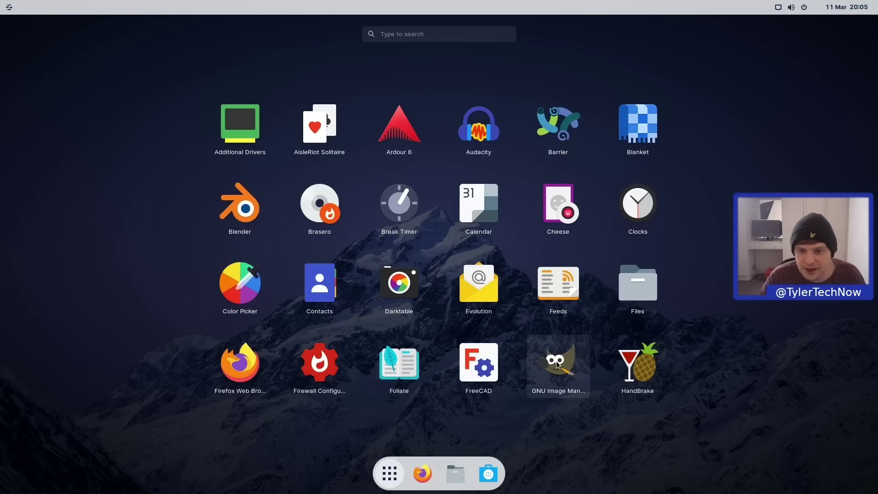
scroll(631, 367, down, 1)
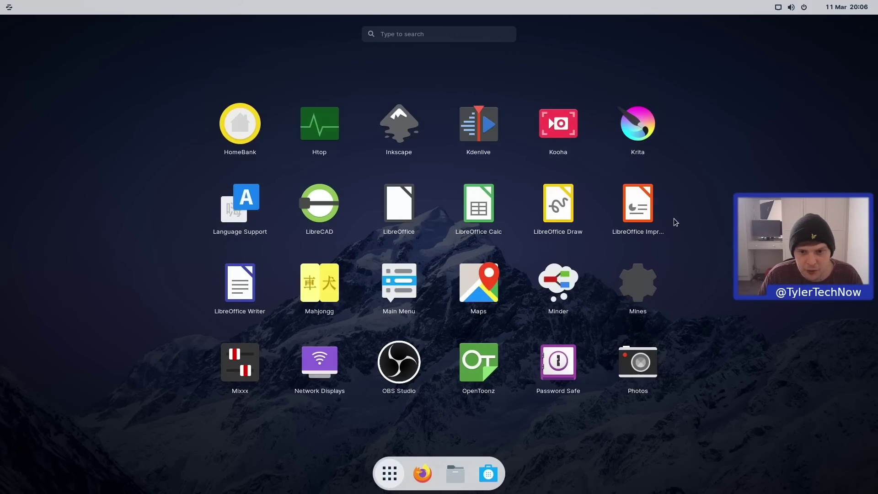
click(234, 294)
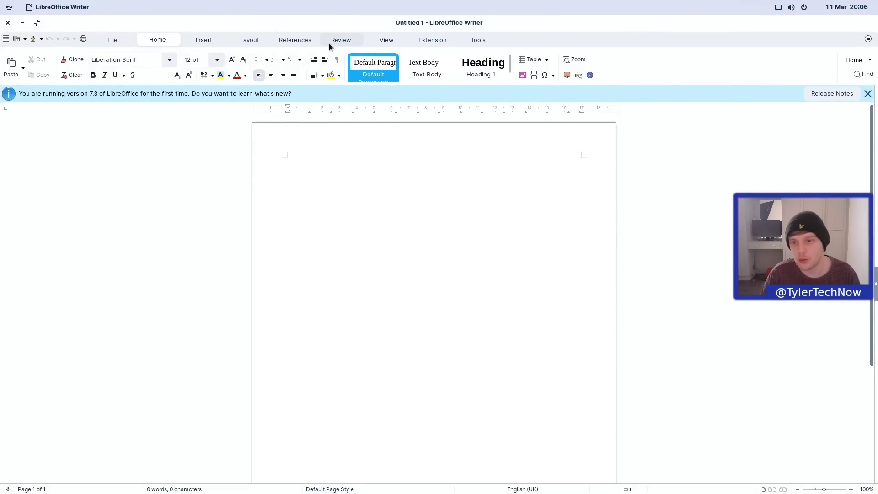
click(868, 94)
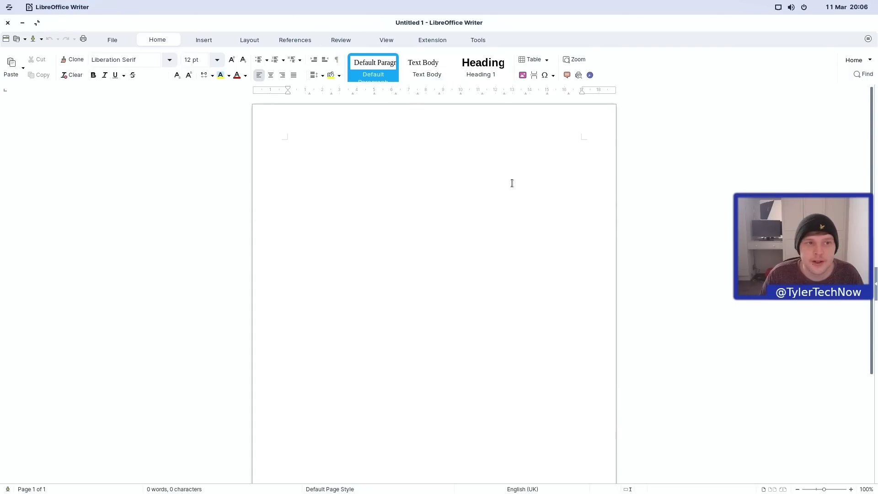
- Set the Zorin theme background to the dark option in Zorin Appearance, and close the appearance settings
key(super)
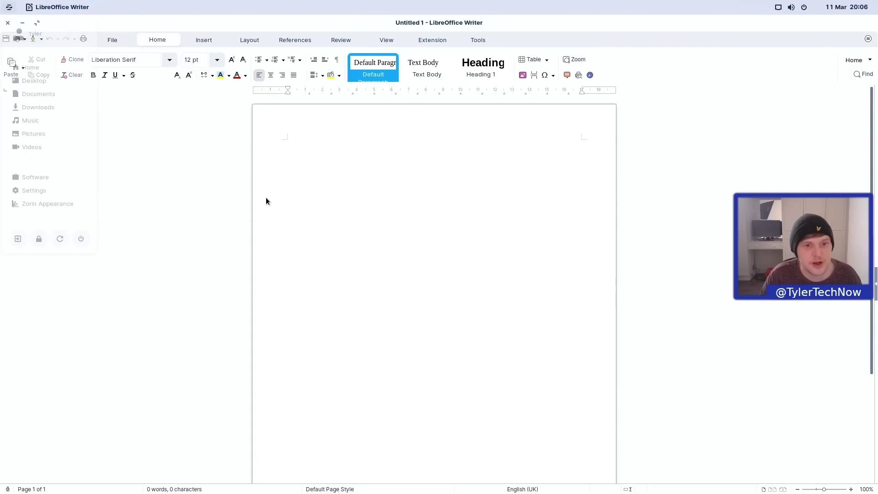
click(31, 205)
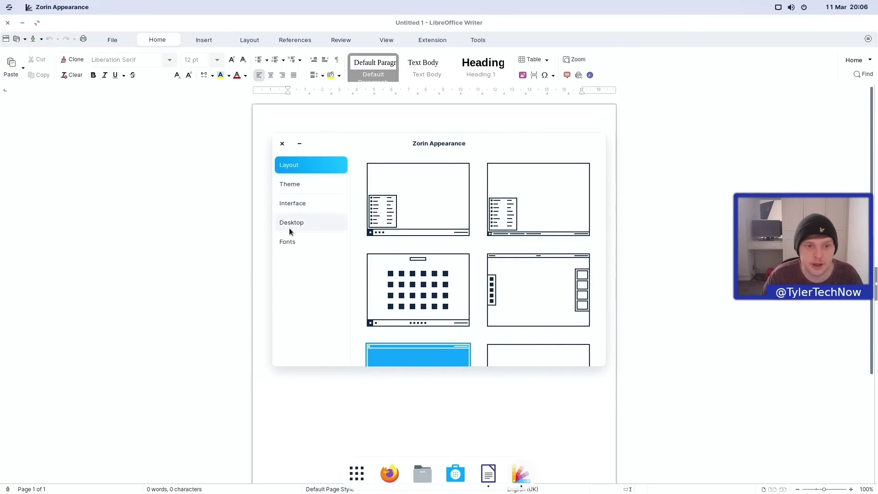
click(302, 184)
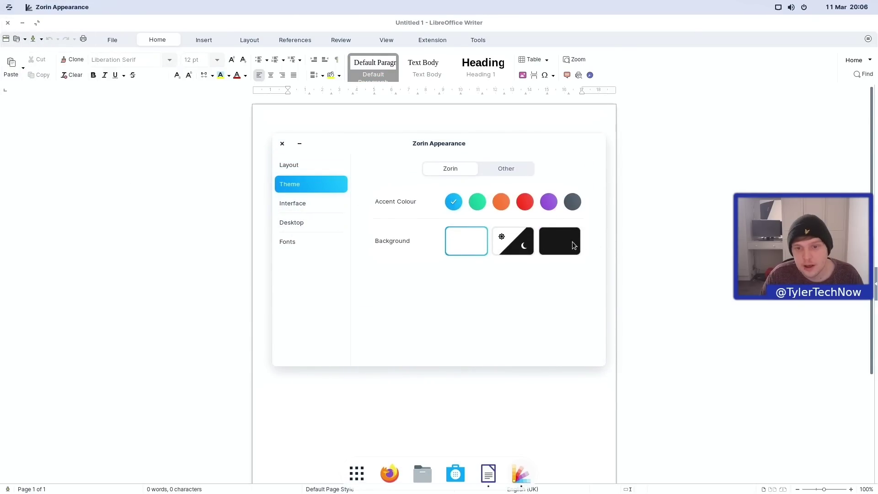
click(563, 241)
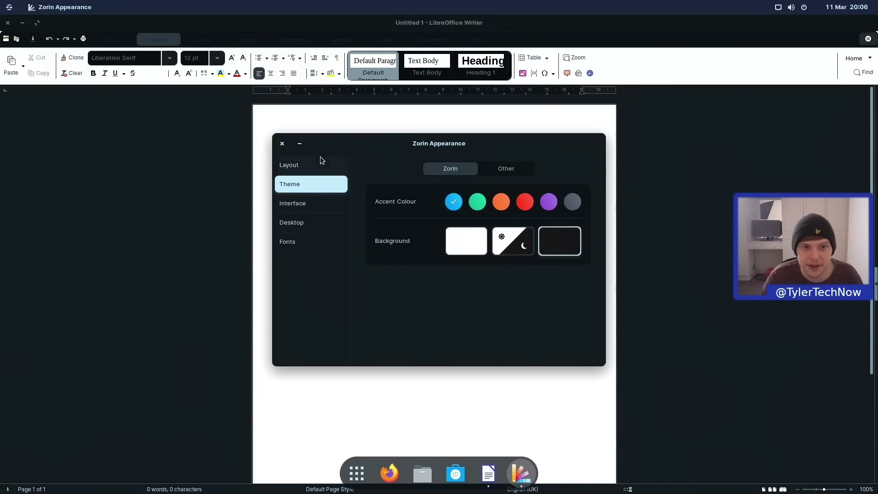
click(283, 144)
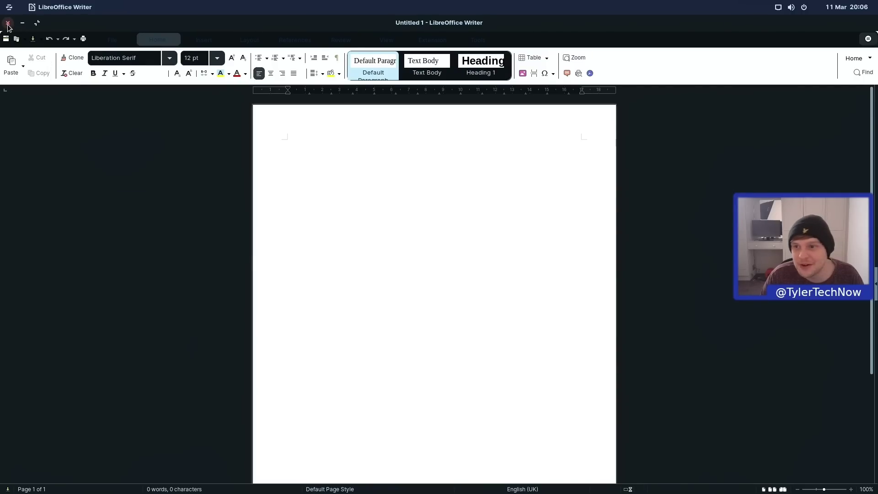
- Close LibreOffice Writer and reopen it by searching the applications for "writer"
click(7, 23)
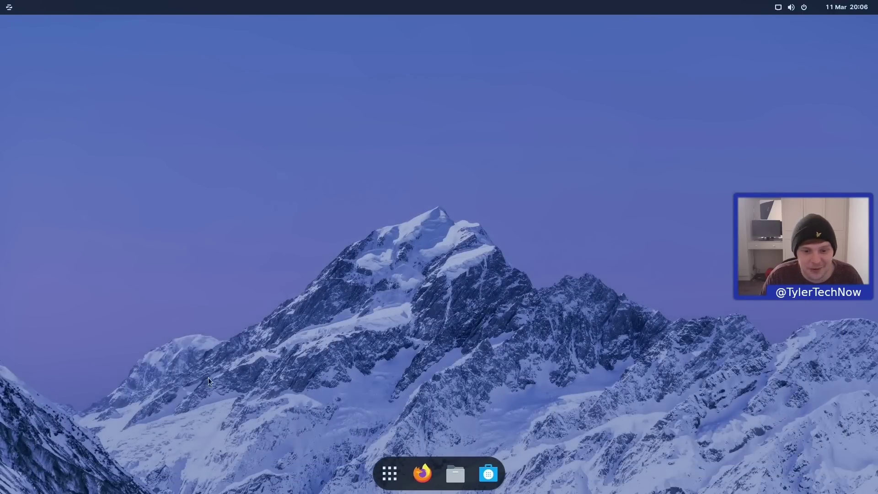
click(390, 473)
text(wri)
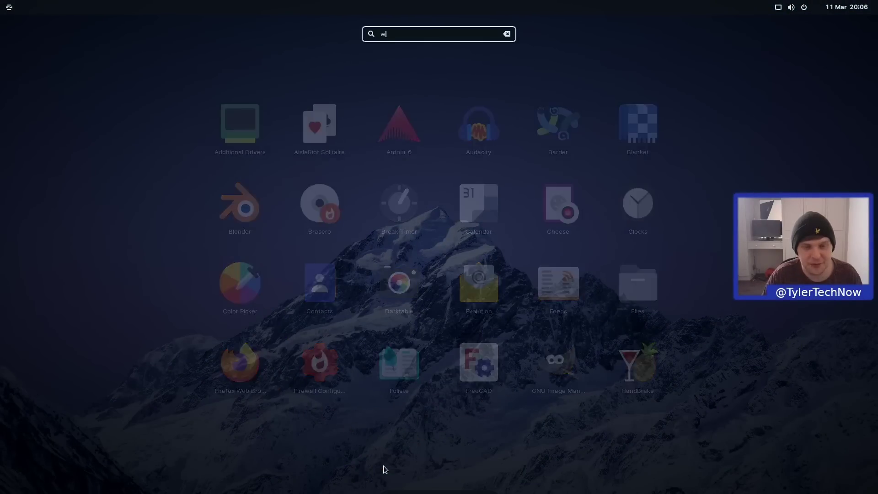
text(ter)
key(Return)
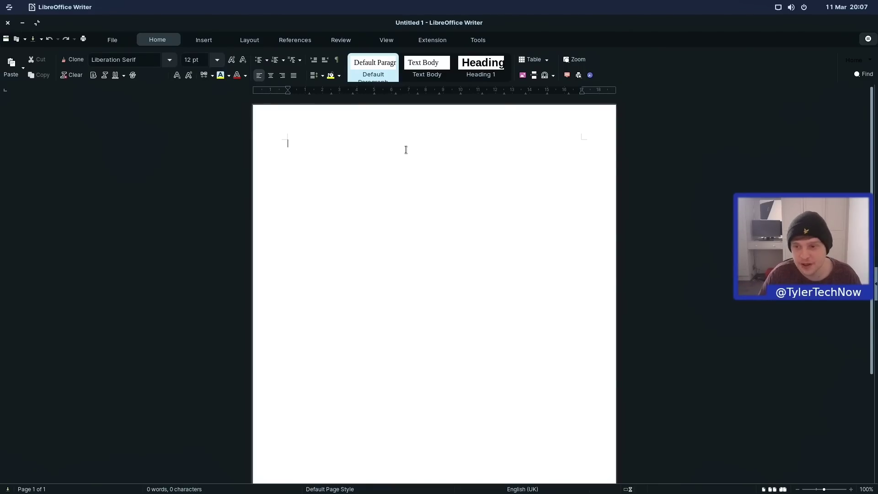
- Enter the sample text "Dfgdgf" in the blank document and select it, and close Writer without saving
text(Dfgdgf)
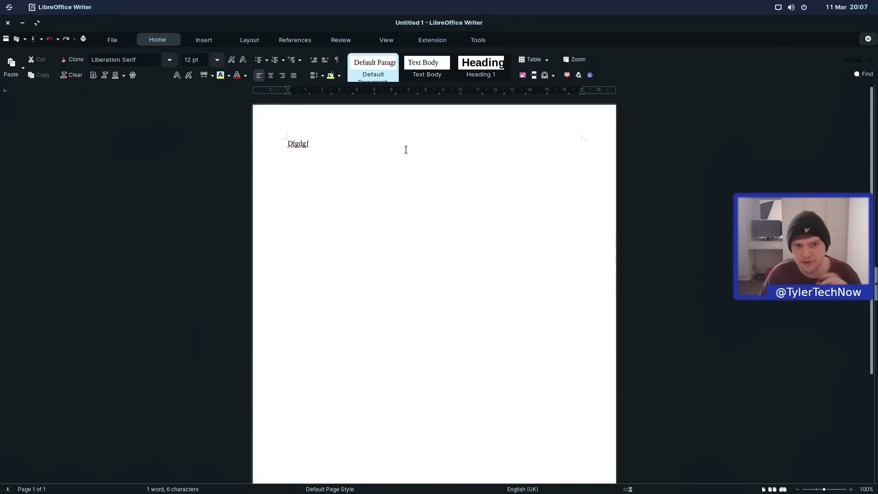
drag(361, 145, 240, 143)
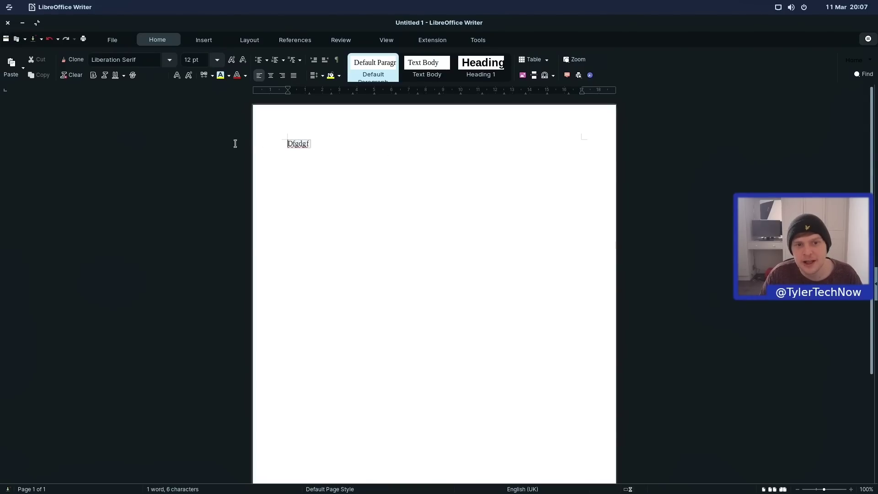
click(494, 122)
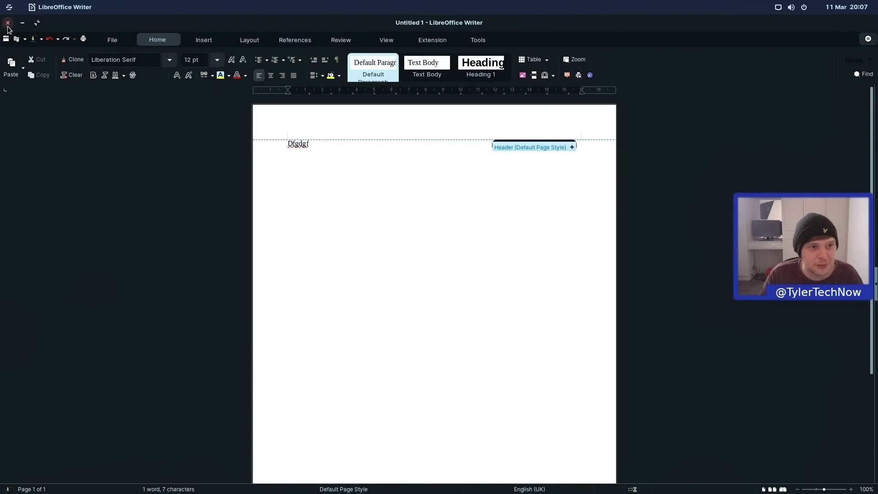
click(8, 23)
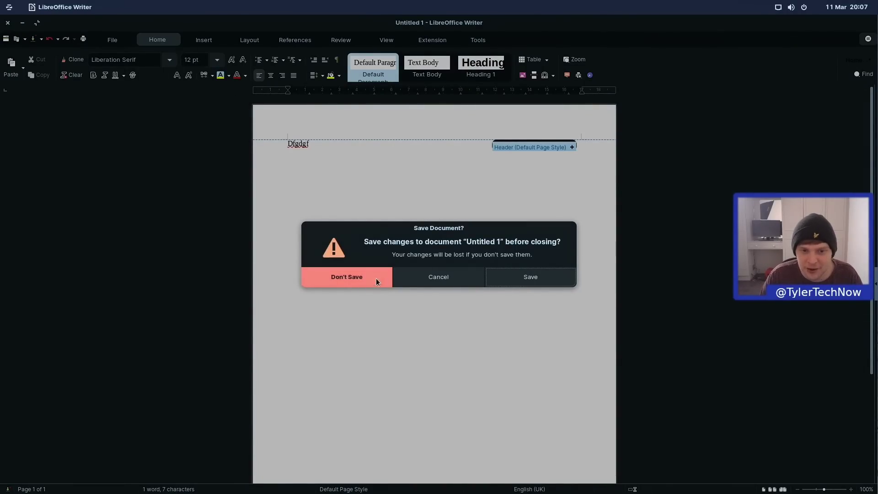
click(364, 278)
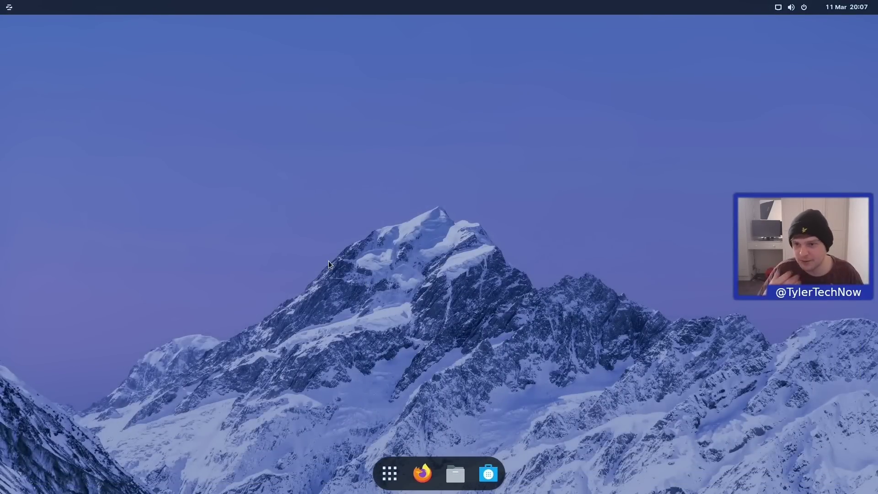
- Examine the installed applications through to the last page, and search them for "steam", clearing the search again
click(389, 474)
scroll(397, 361, down, 3)
scroll(392, 344, down, 1)
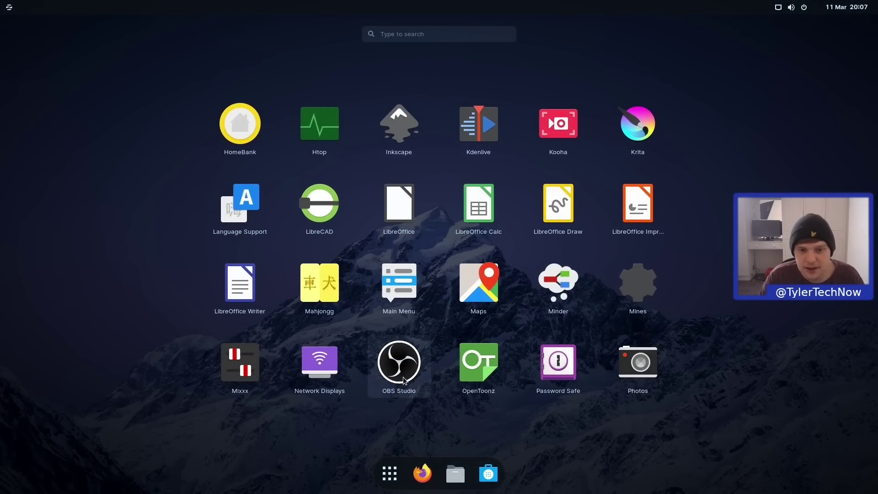
scroll(595, 365, down, 1)
scroll(619, 365, down, 4)
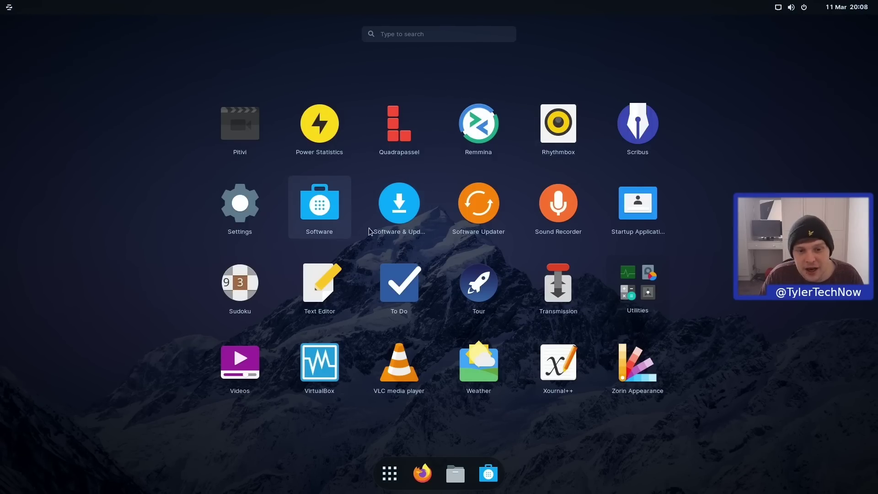
scroll(496, 267, down, 1)
scroll(496, 270, up, 1)
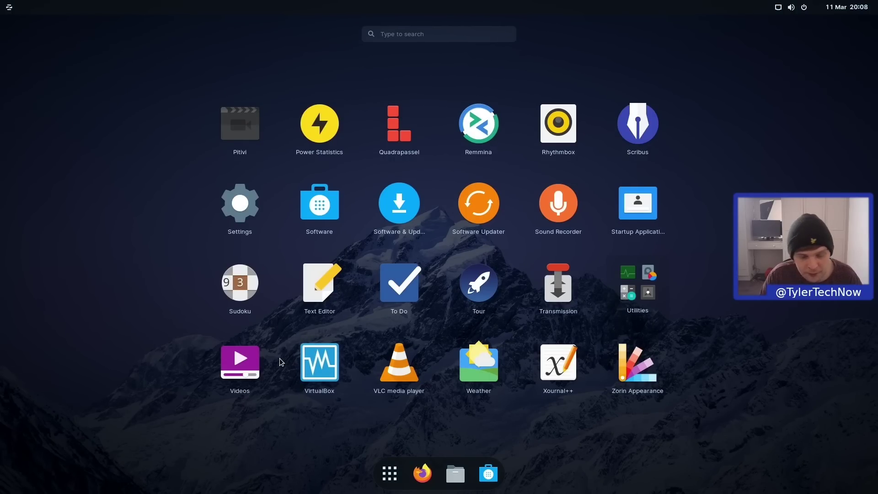
text(steam)
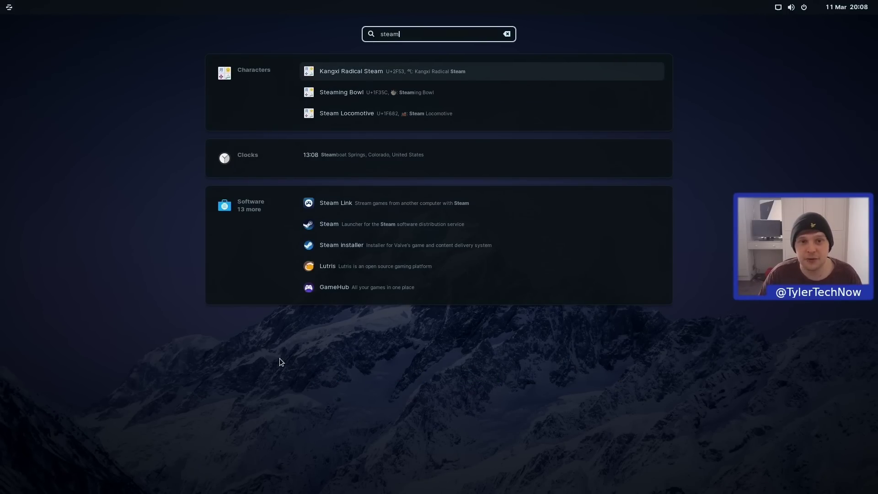
key(Escape)
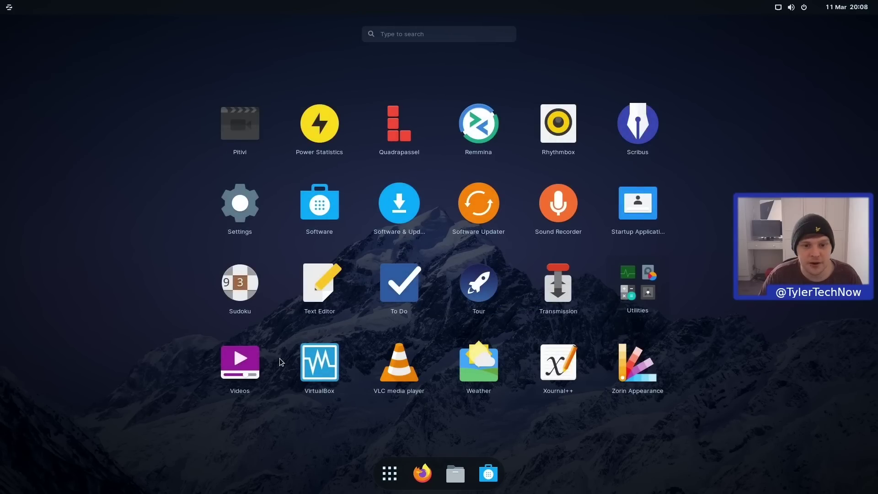
- Open the Software store by searching the applications for "soft", dismiss its welcome message, and show the available updates
text(soft)
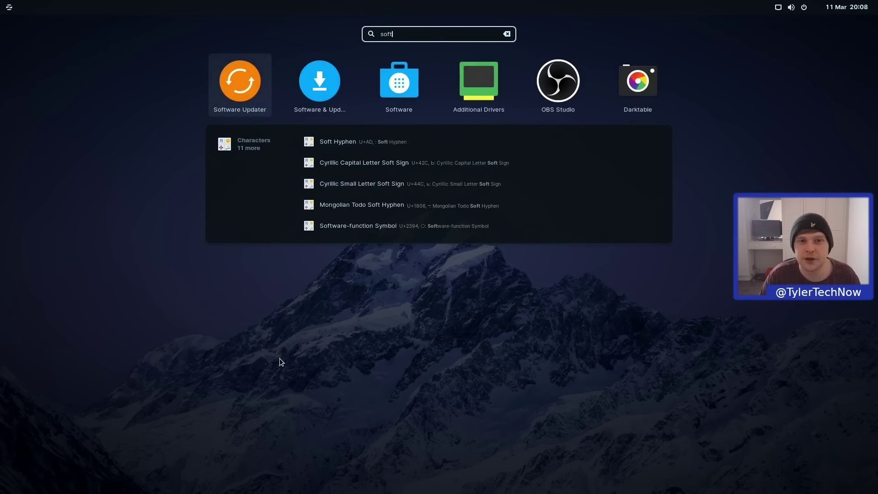
key(Right)
key(Right)
key(Return)
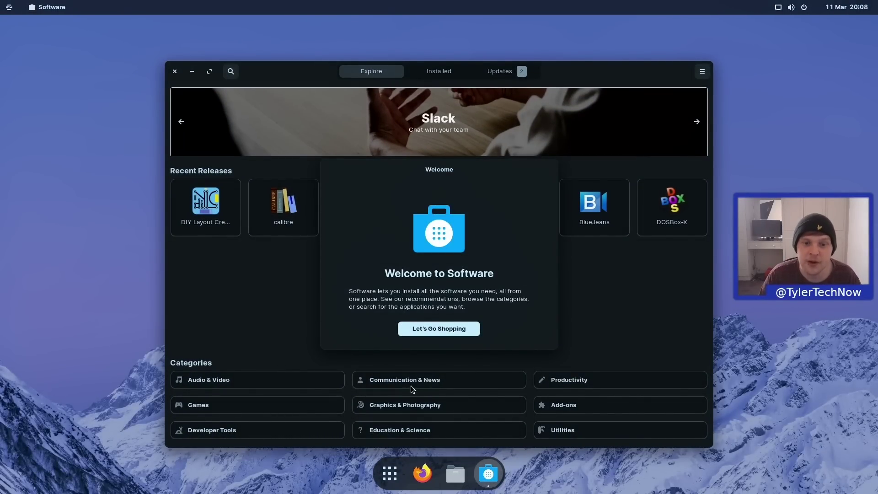
click(440, 323)
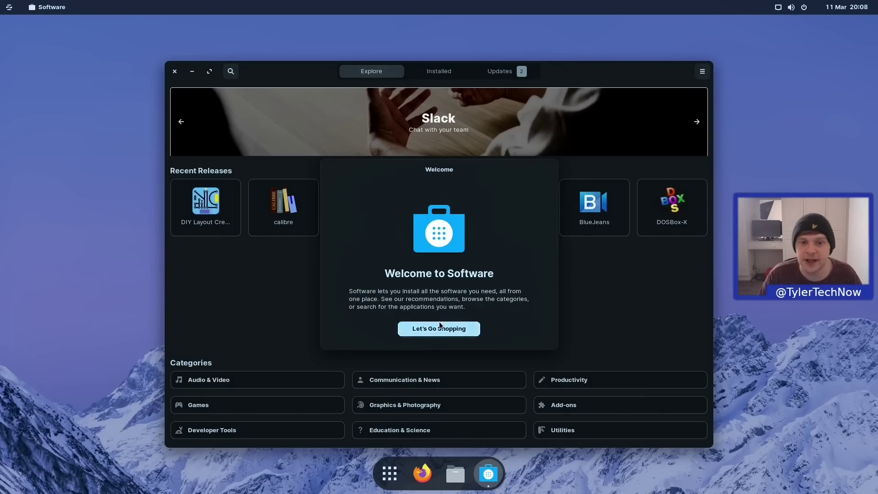
click(495, 70)
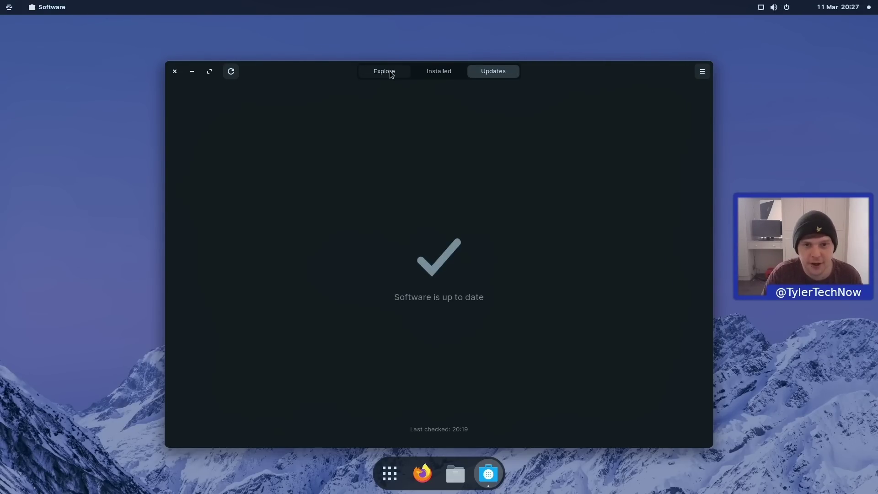
- Open a terminal and list the installed Flatpak packages with flatpak list
key(ctrl+alt+t)
text(flatpak)
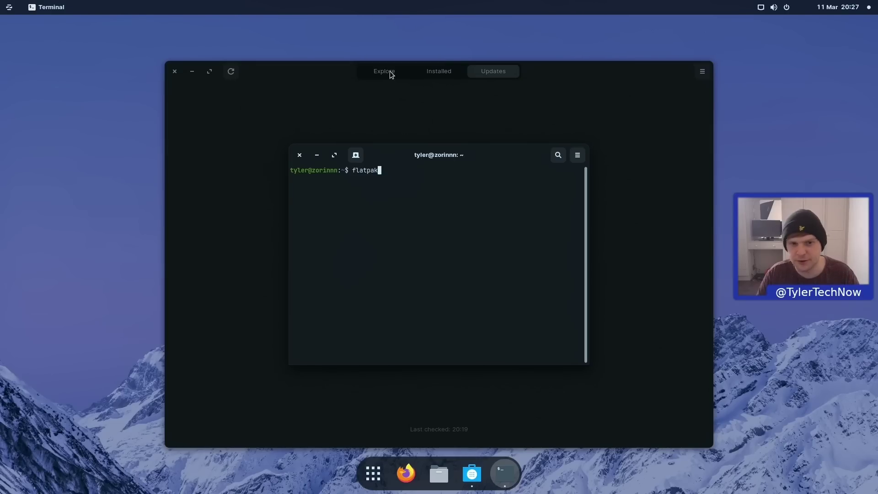
text( list)
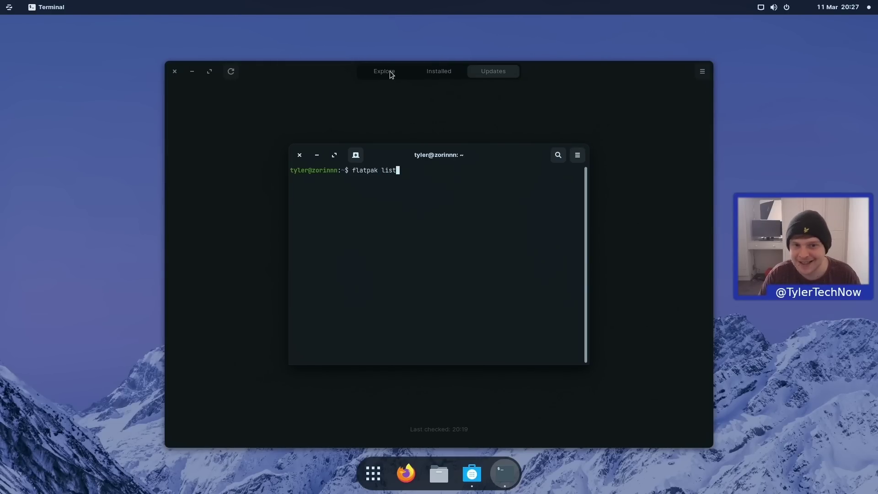
key(Return)
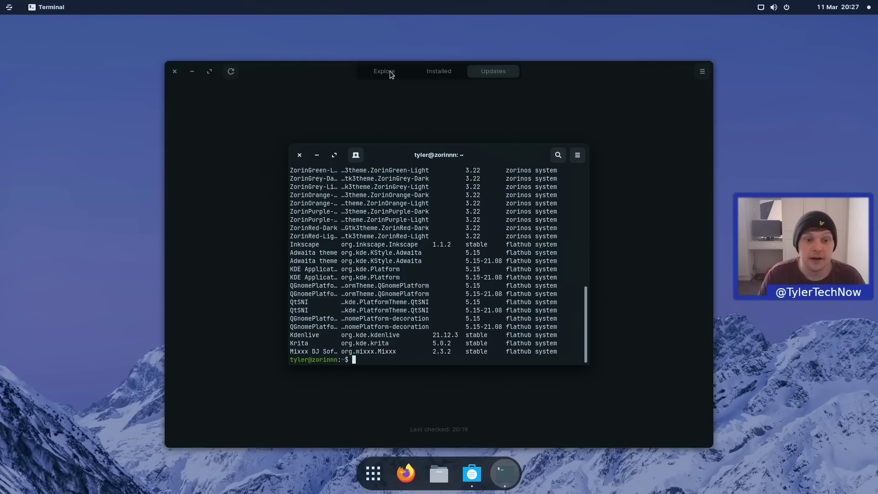
- Examine the whole Flatpak list from Barrier to Mixxx, including the origin of each application and theme
scroll(369, 272, up, 6)
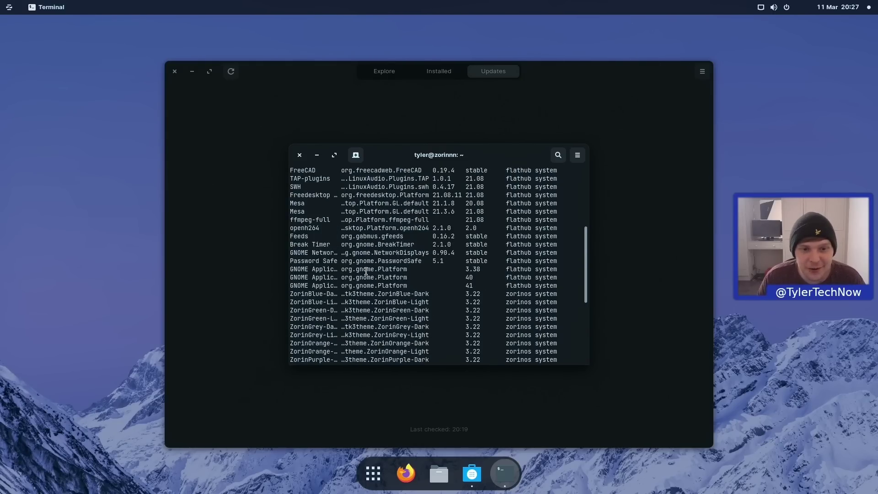
scroll(366, 272, up, 3)
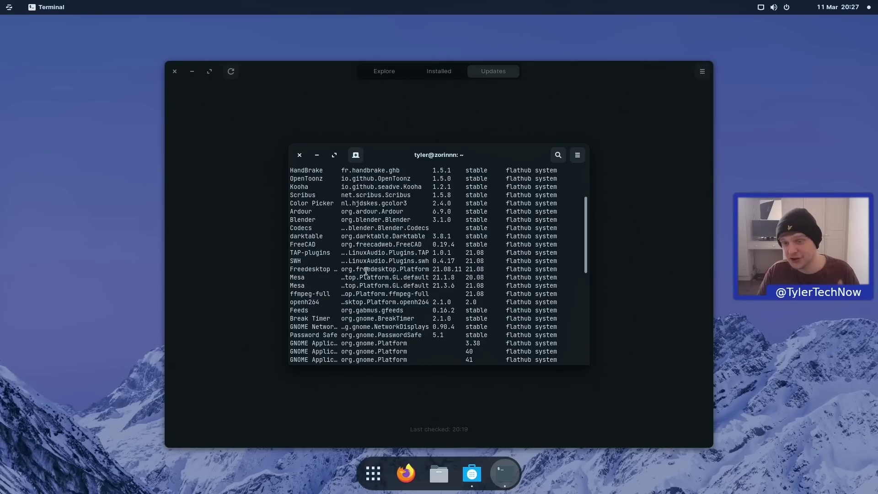
scroll(344, 215, up, 3)
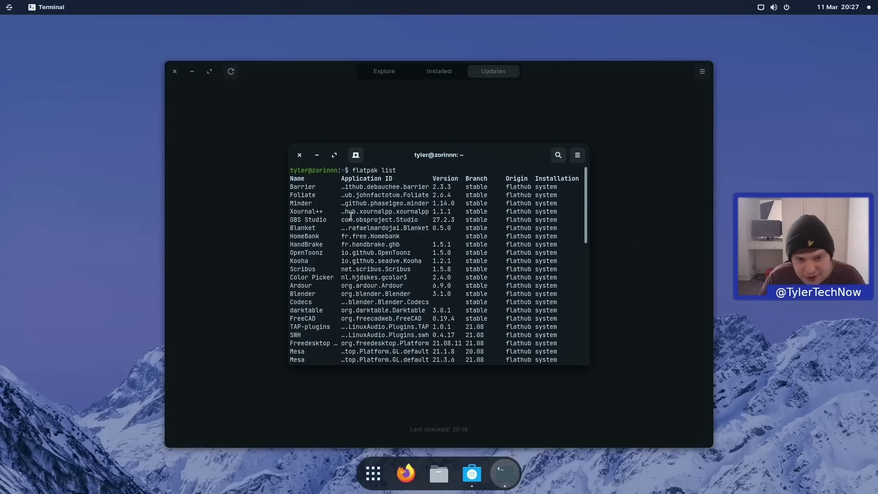
scroll(351, 215, down, 3)
scroll(351, 215, down, 7)
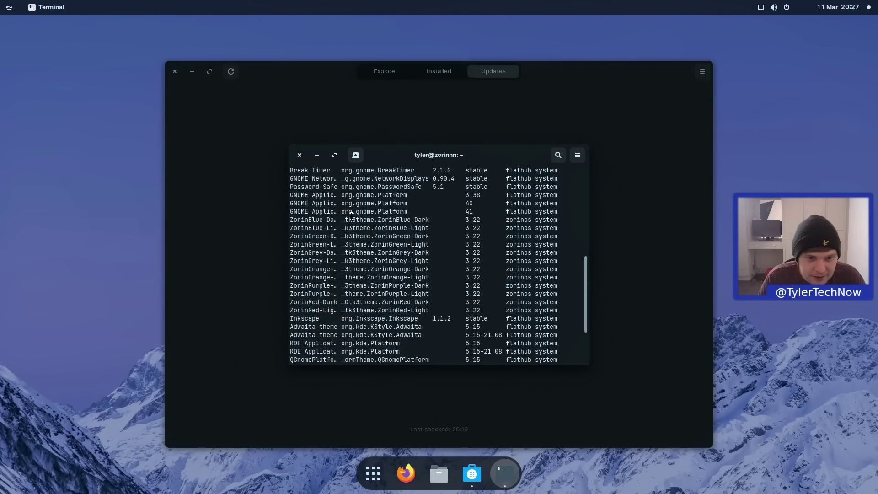
scroll(320, 338, down, 2)
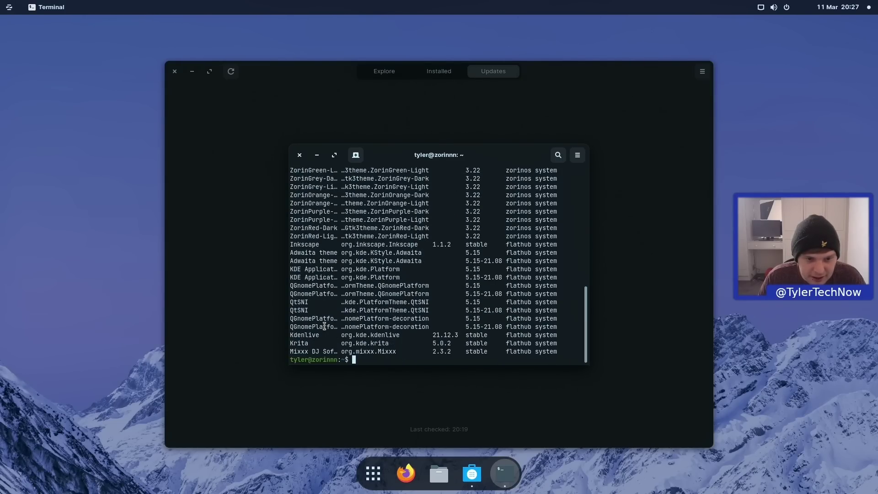
scroll(318, 343, up, 2)
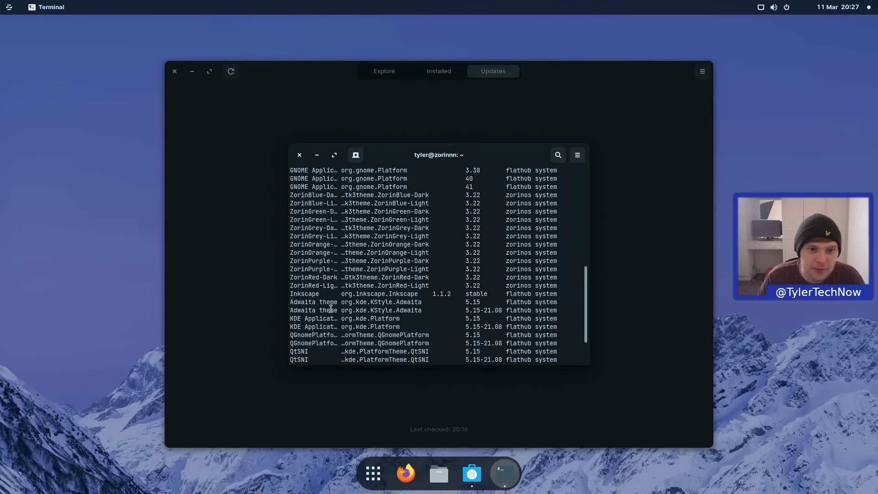
scroll(331, 309, up, 7)
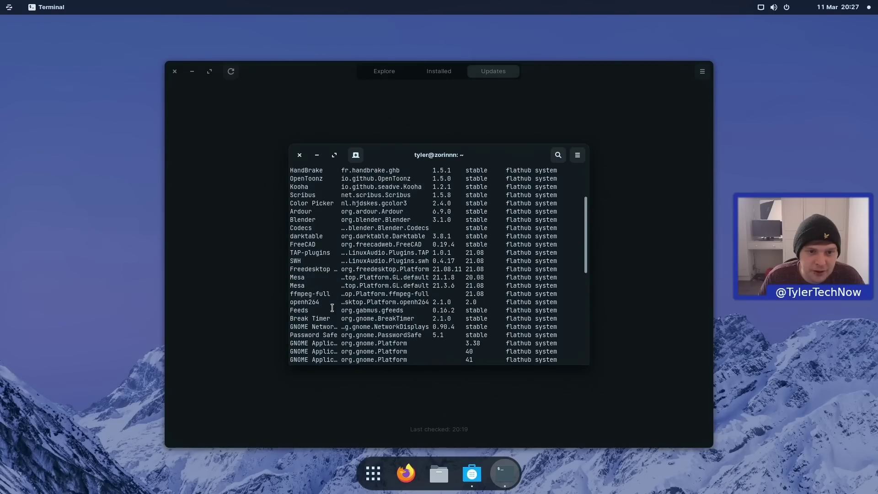
scroll(332, 308, up, 3)
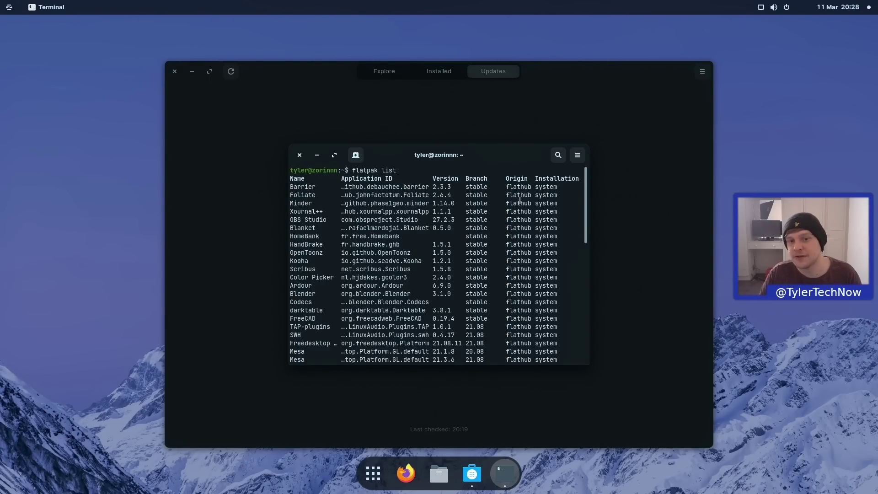
scroll(354, 261, down, 10)
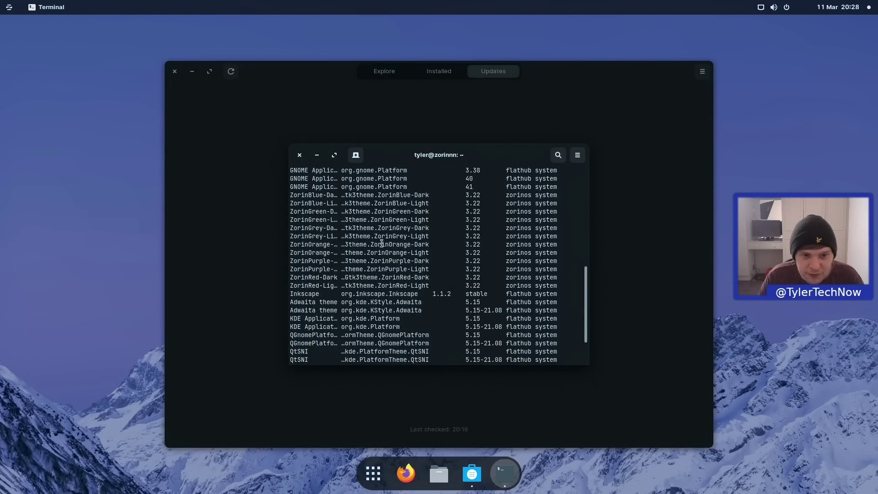
scroll(375, 249, down, 2)
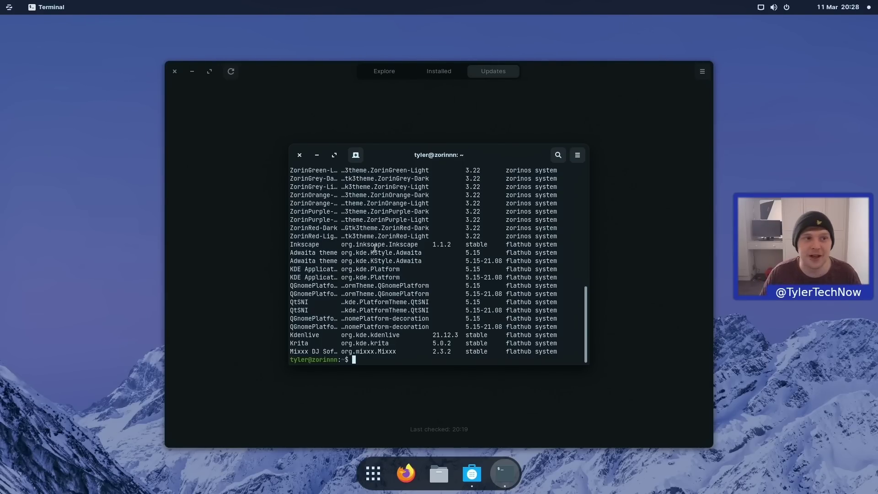
- Launch Kdenlive by searching the applications for "kden", look over its main window, and close it again
click(372, 476)
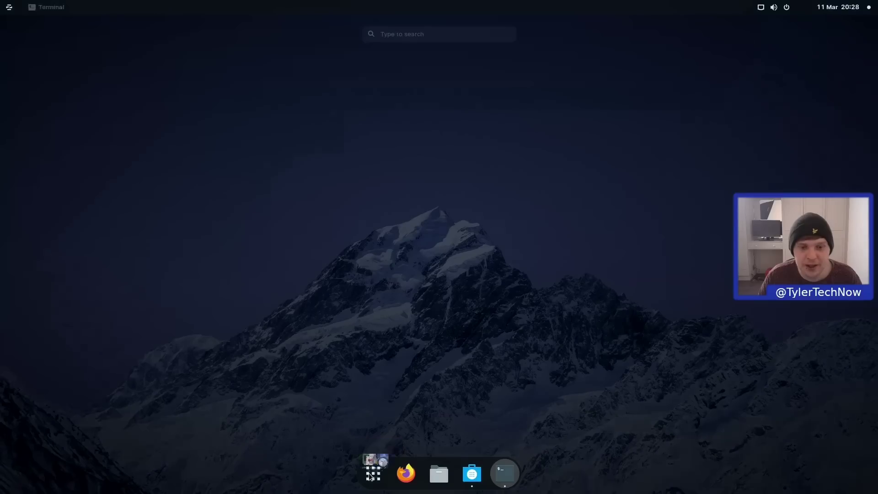
text(kden)
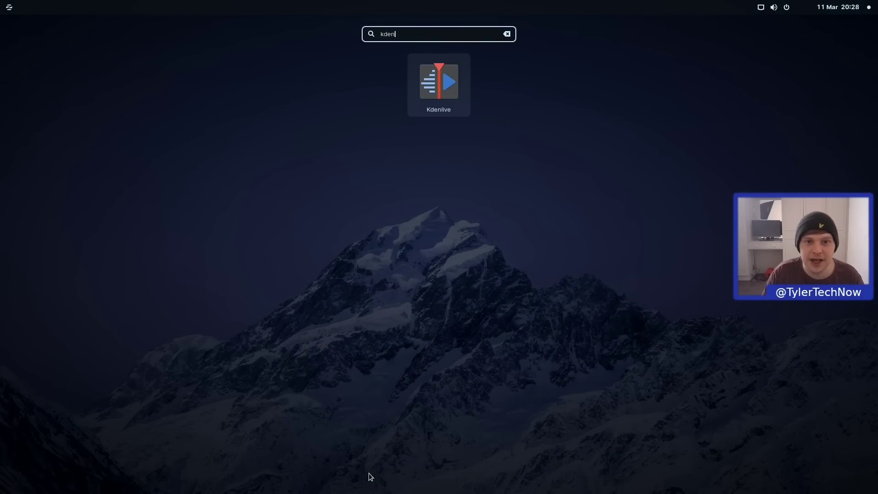
key(Return)
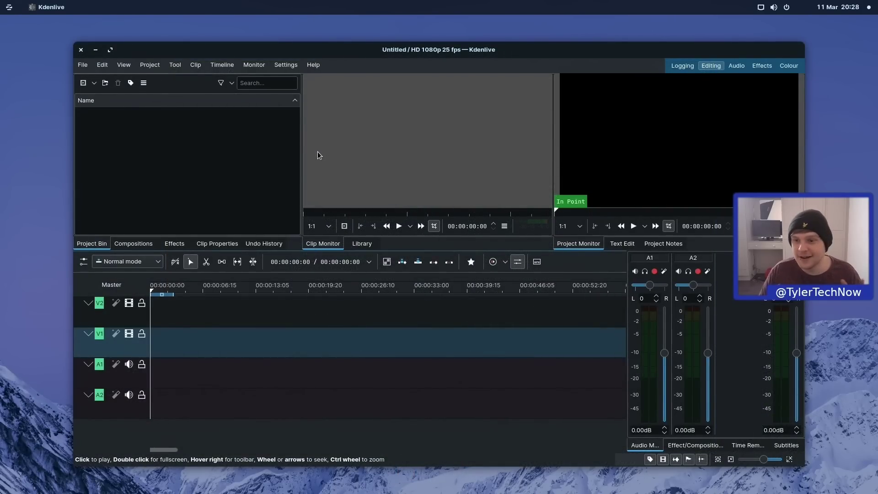
click(81, 49)
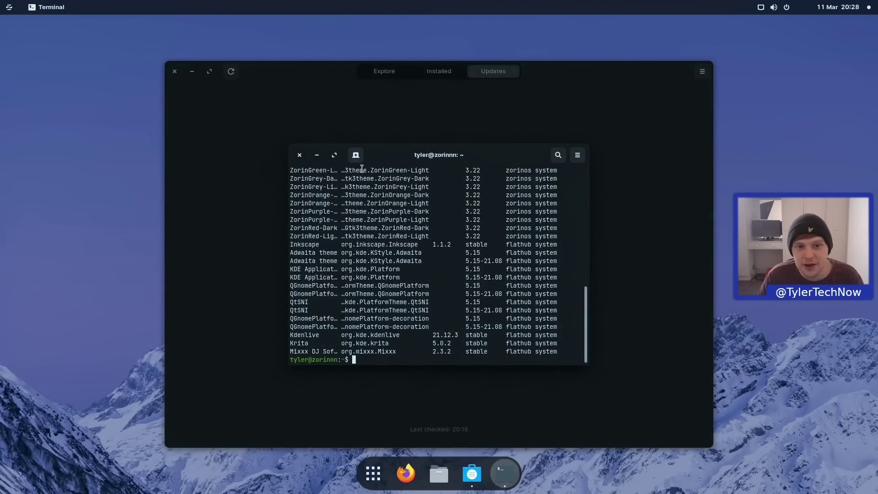
- Close the terminal, search the Software store for "chromium", and open the ungoogled-chromium page
click(299, 155)
click(371, 73)
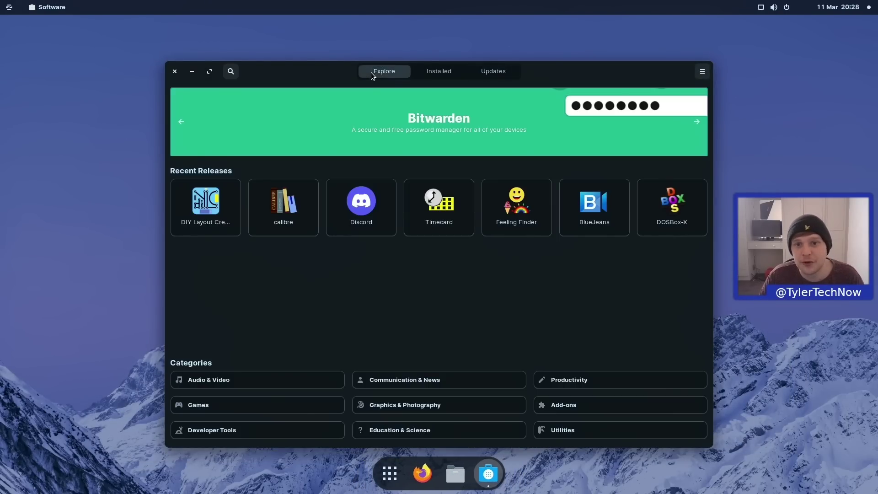
click(231, 71)
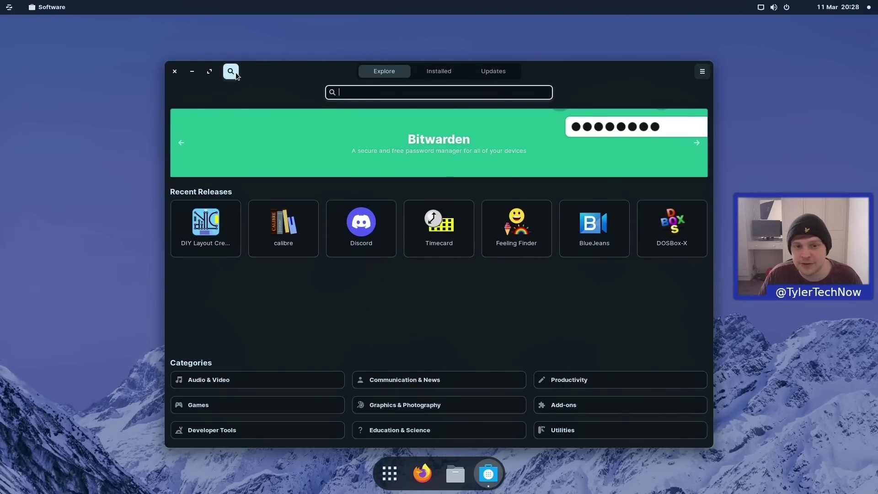
text(chromium)
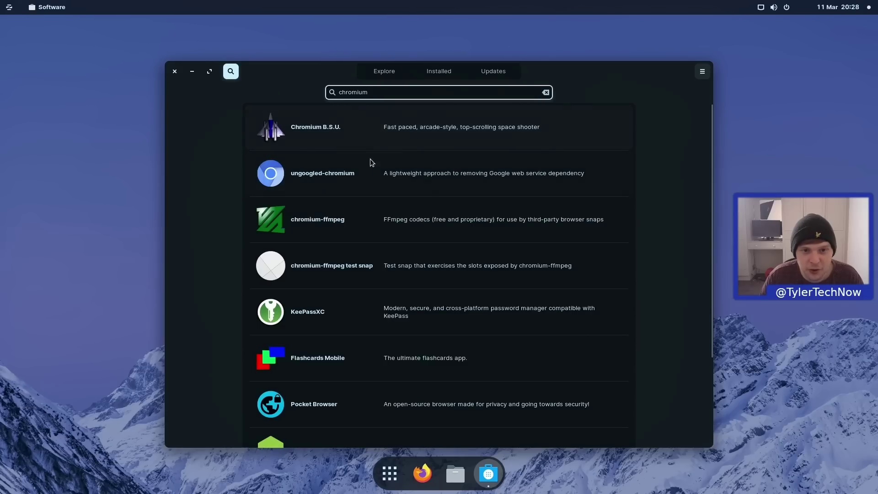
click(345, 181)
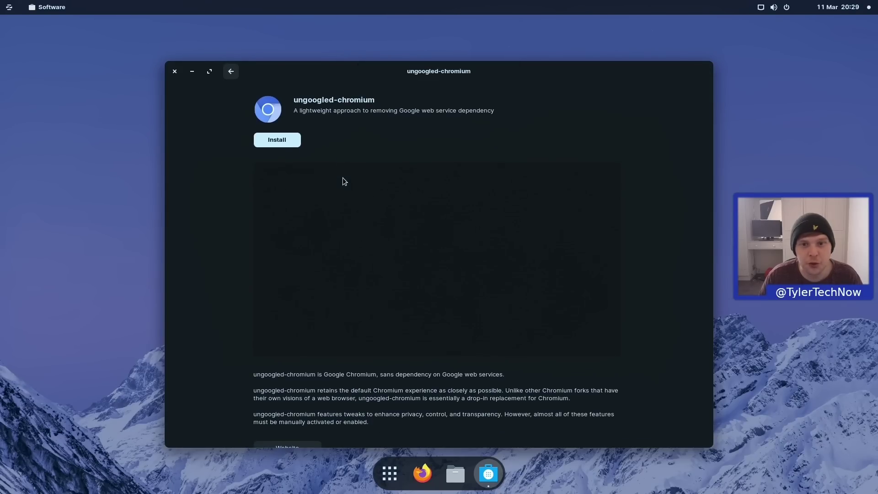
- Examine the ungoogled-chromium description and details, including its source and permissions, and close the Software store
scroll(549, 118, down, 3)
scroll(439, 257, down, 3)
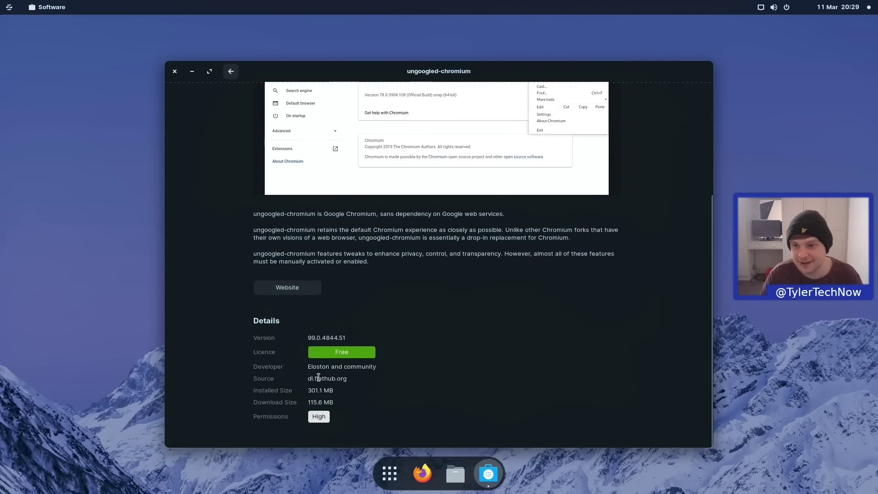
scroll(321, 376, up, 5)
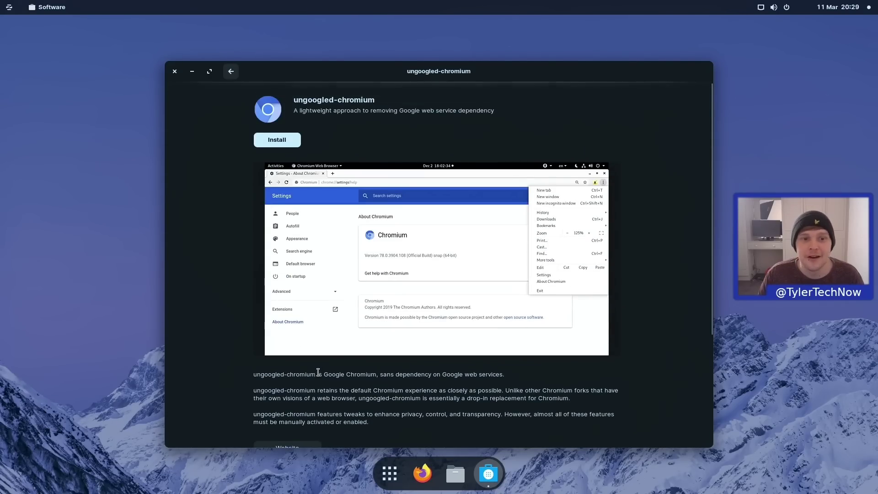
click(175, 72)
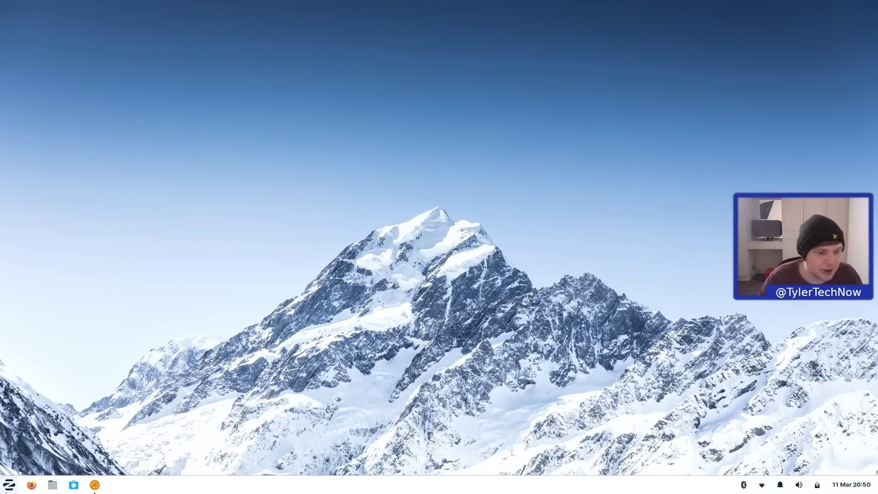
- Look over the application menu of the Xfce desktop, and show the taskbar's items in Panel Preferences
click(5, 488)
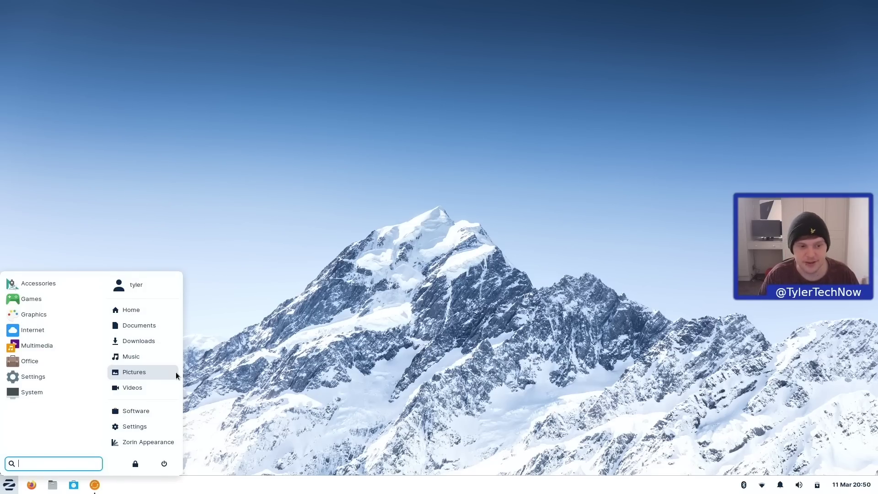
click(291, 342)
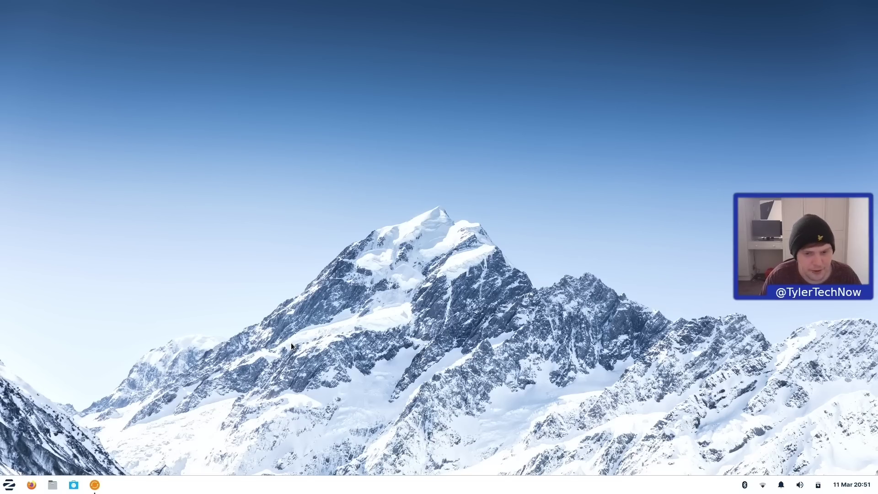
right_click(453, 482)
mouse_move(472, 474)
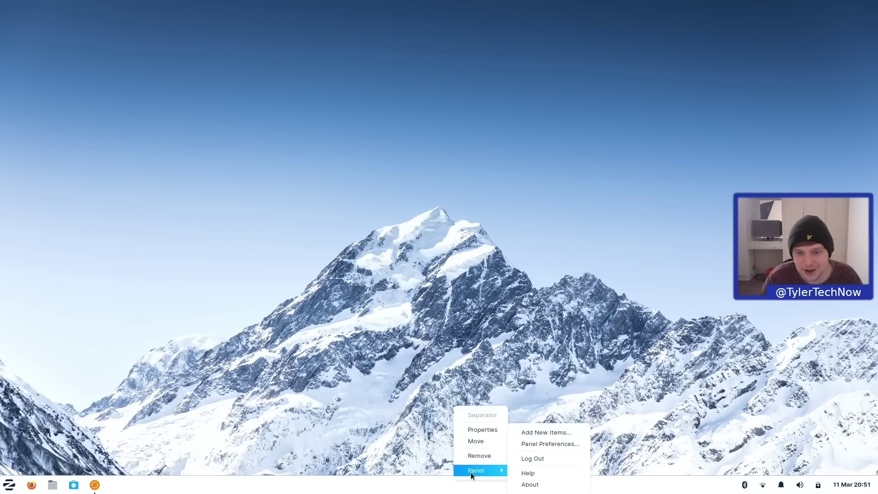
click(570, 443)
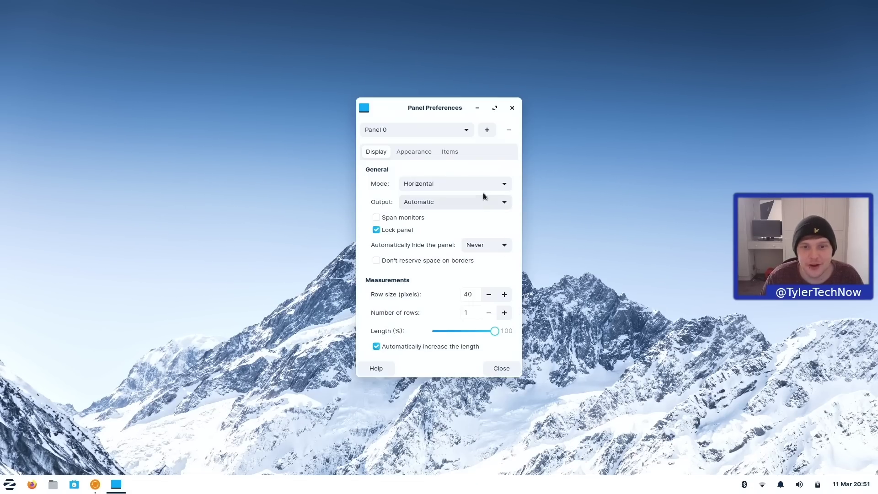
click(460, 152)
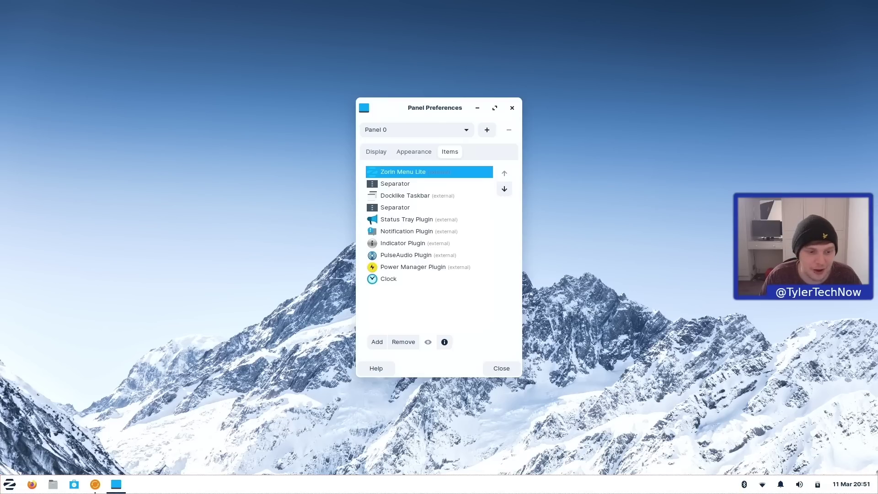
- Check the file manager's launcher options on the taskbar, the Zorin menu, and the list of available panels
right_click(53, 485)
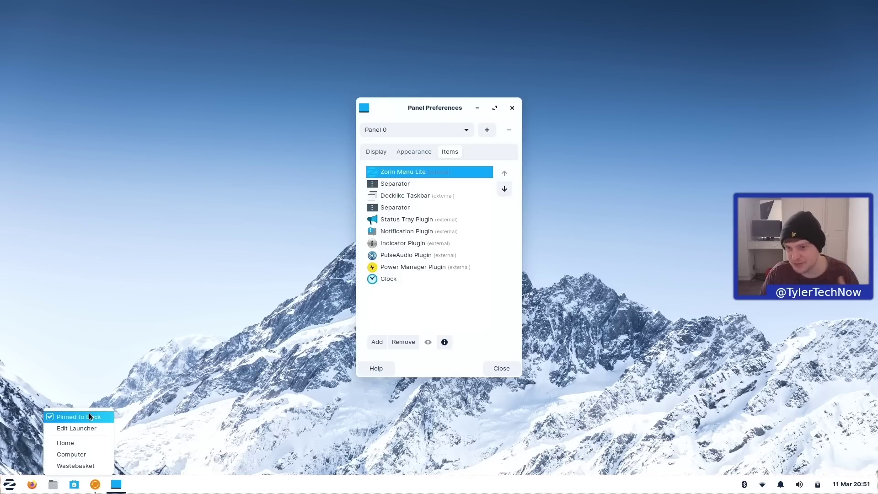
click(180, 289)
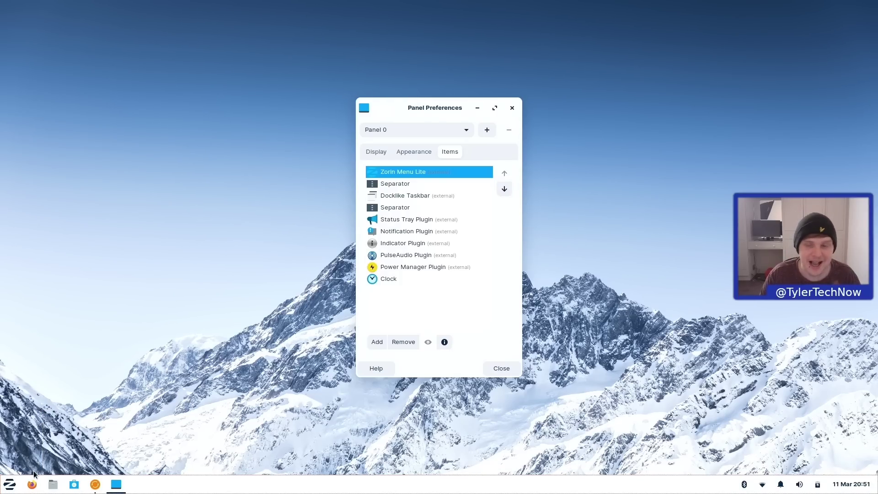
click(9, 484)
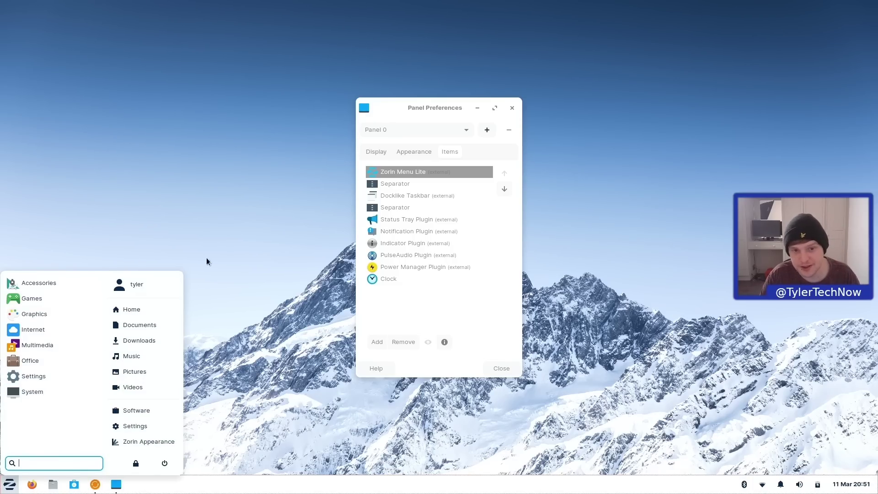
click(279, 163)
click(464, 133)
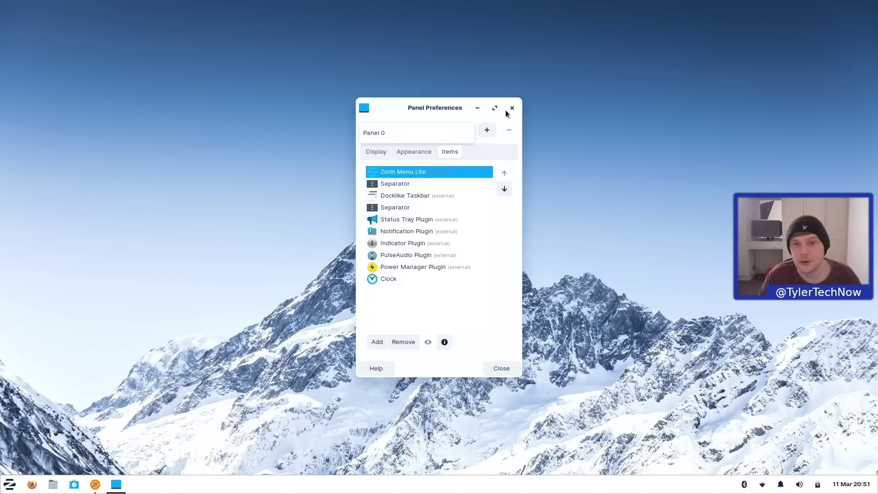
click(178, 359)
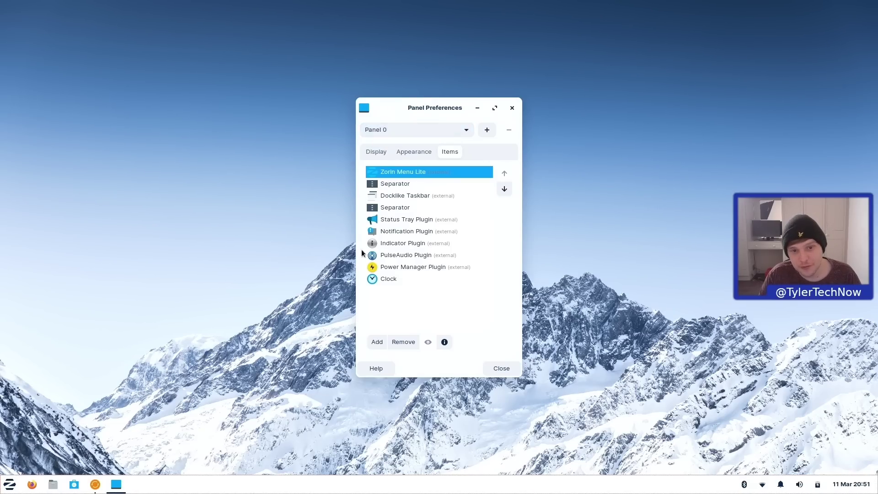
- Open Zorin Appearance by searching for "zorin", switch to the layout with a top bar and bottom dock, and move the window up
click(10, 485)
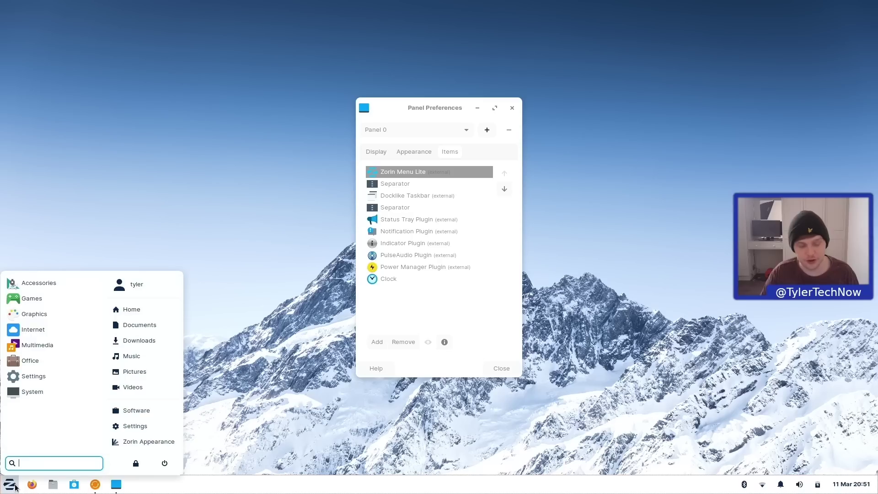
text(zorin)
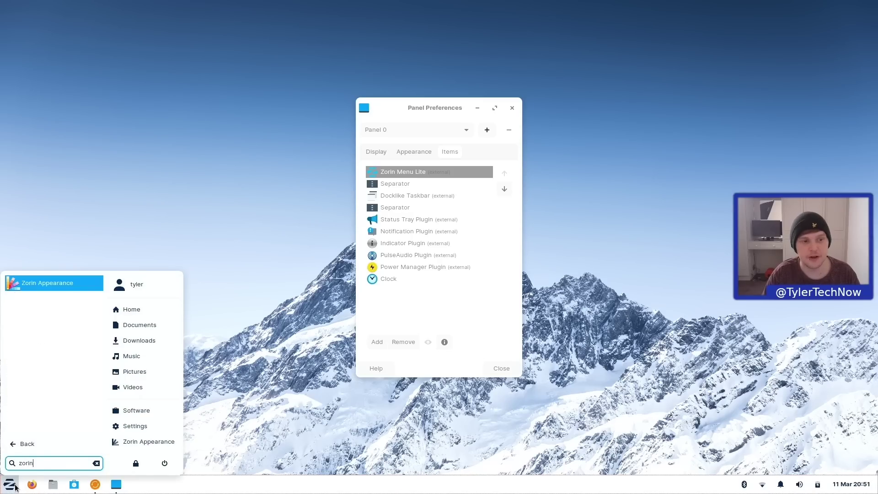
key(Return)
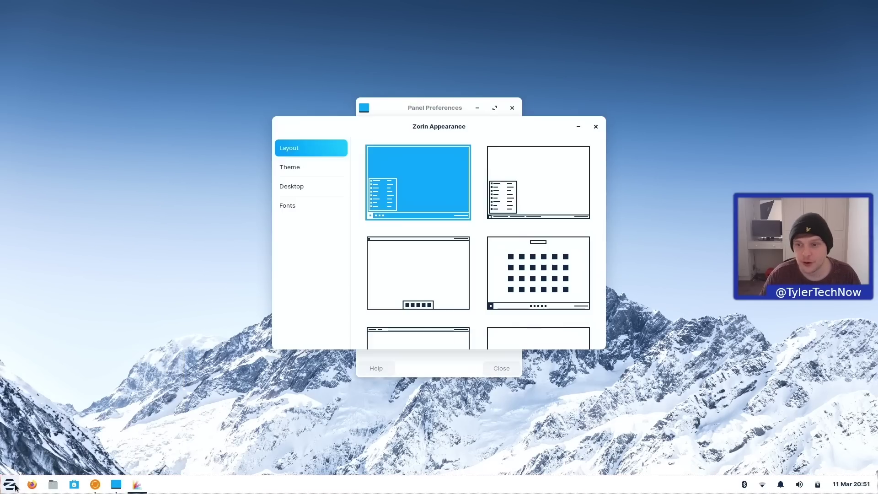
click(422, 258)
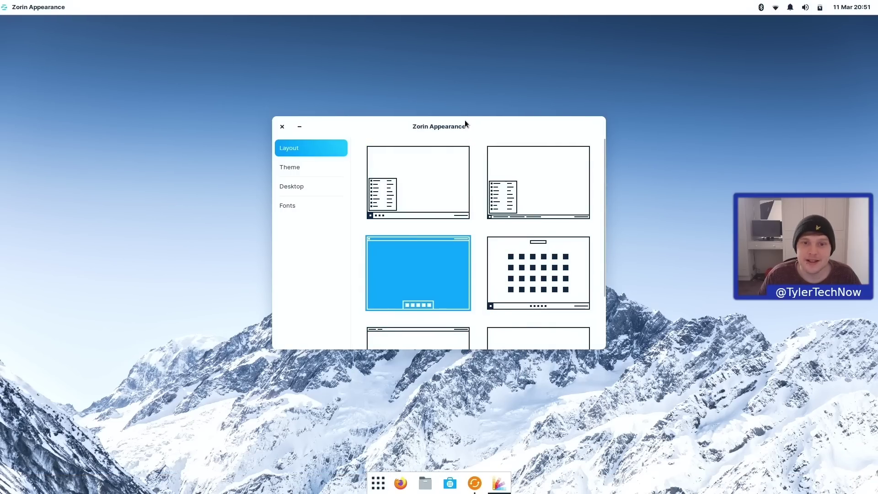
drag(465, 119, 469, 87)
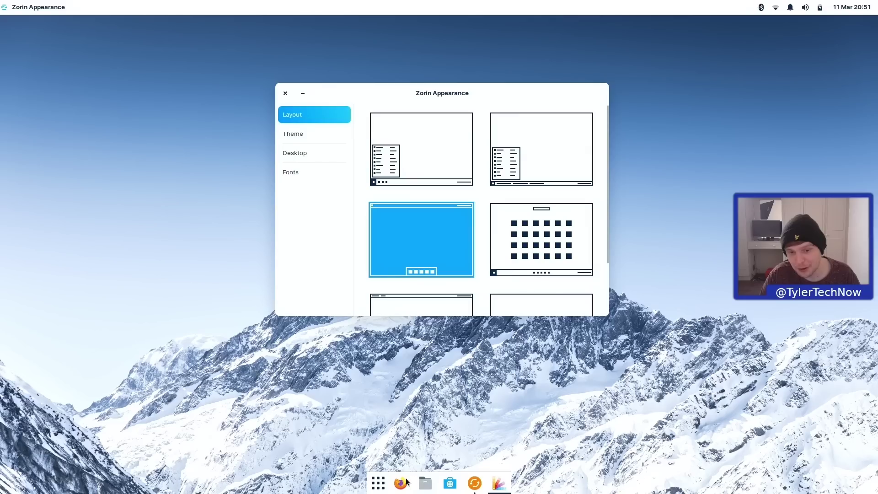
- Open Panel Preferences for the top bar, and show the items of Panel 0 and Panel 1
right_click(416, 3)
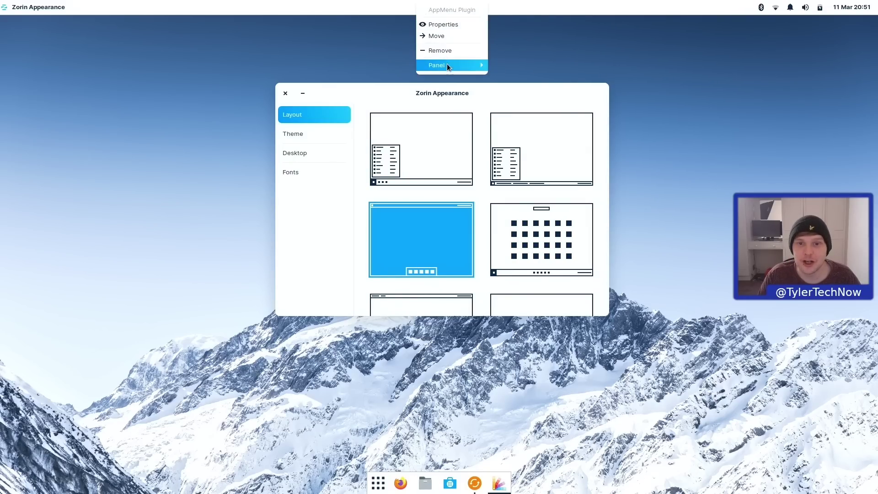
mouse_move(447, 64)
click(530, 77)
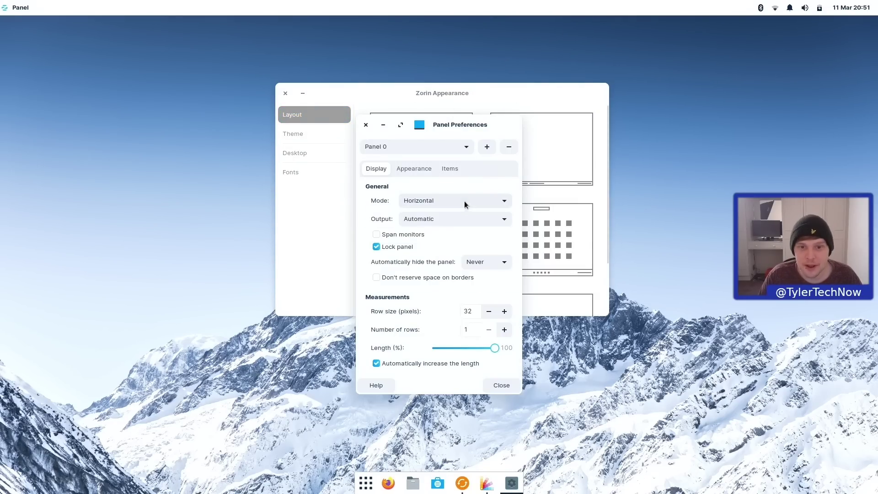
click(453, 170)
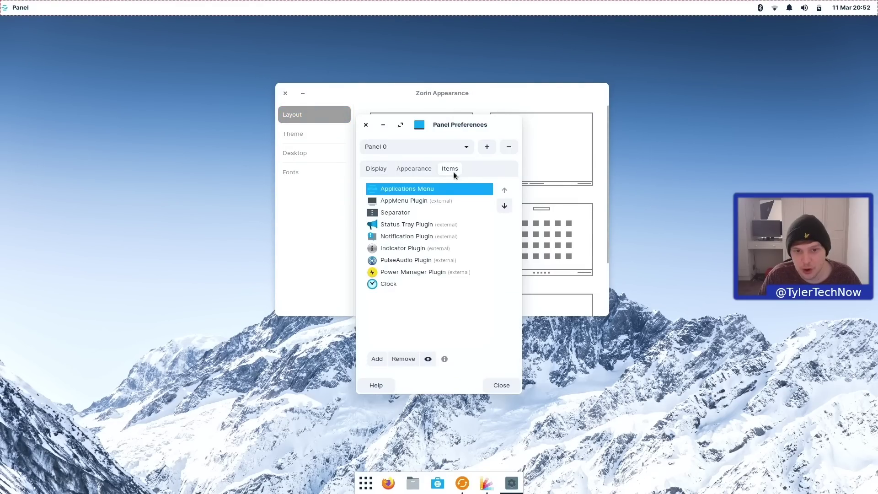
click(435, 150)
click(409, 164)
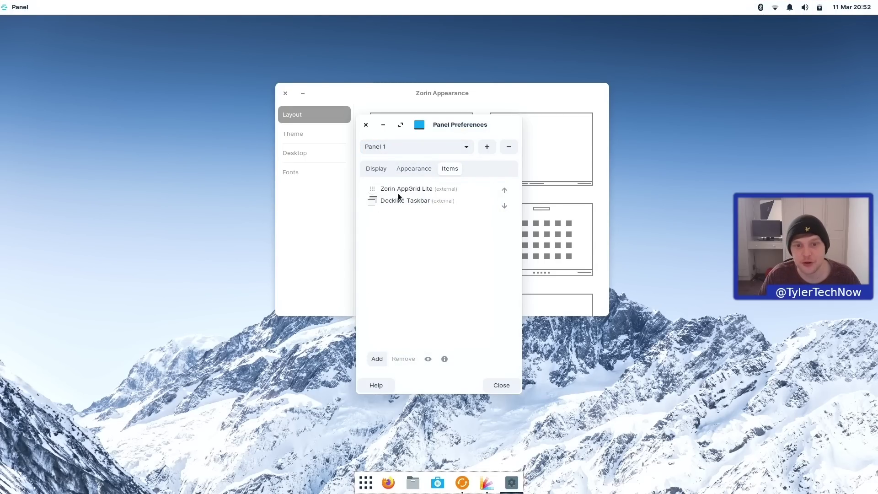
- Look through all the pages of the full-screen application grid opened from the dock, and close the grid
click(366, 482)
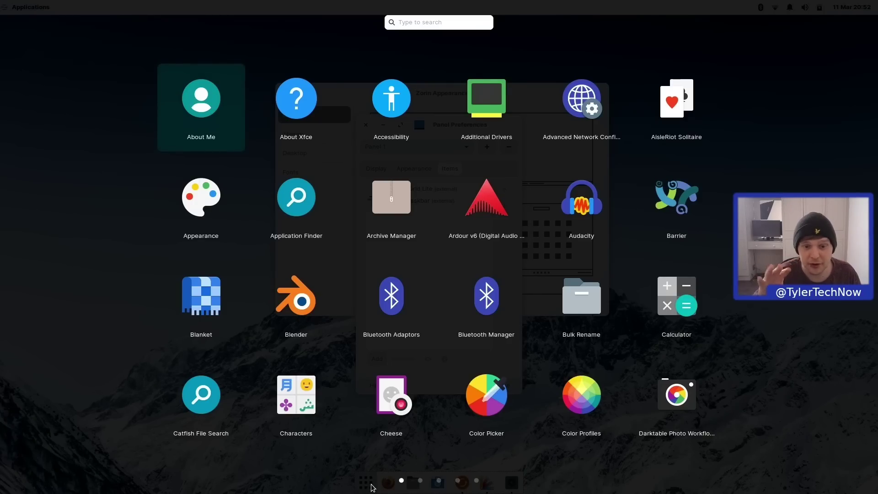
click(421, 481)
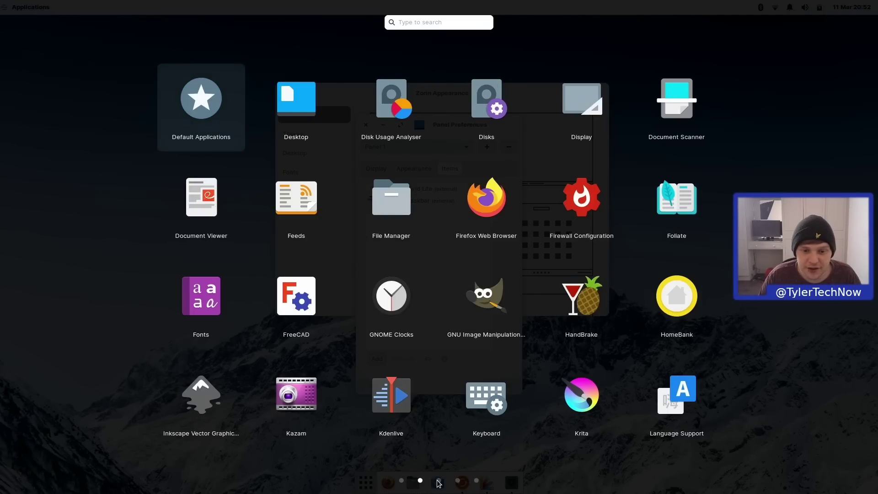
click(439, 481)
click(458, 481)
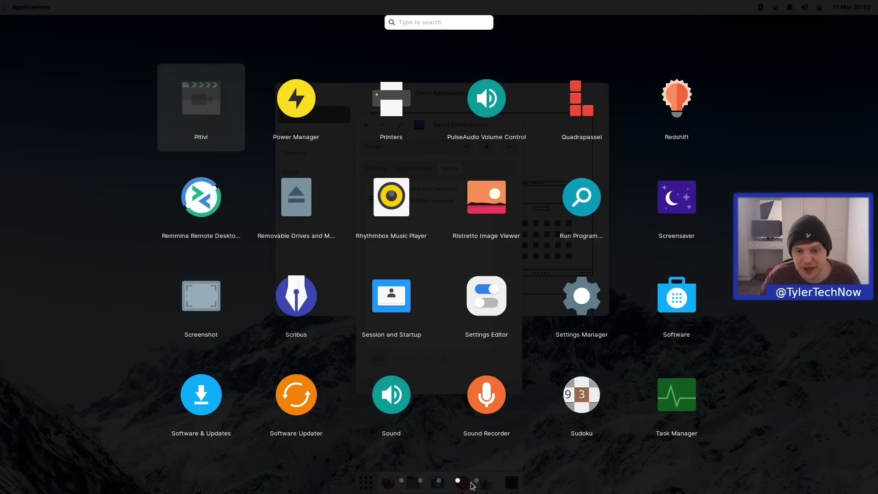
click(476, 482)
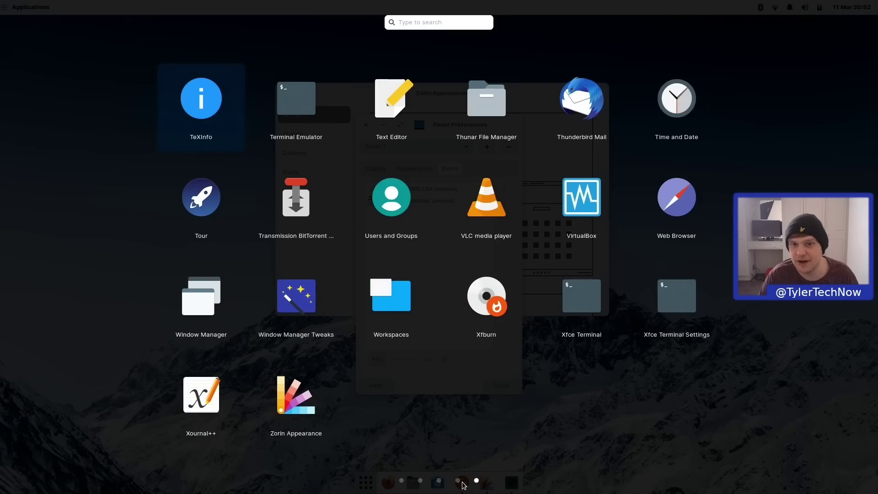
click(458, 481)
click(439, 481)
click(420, 481)
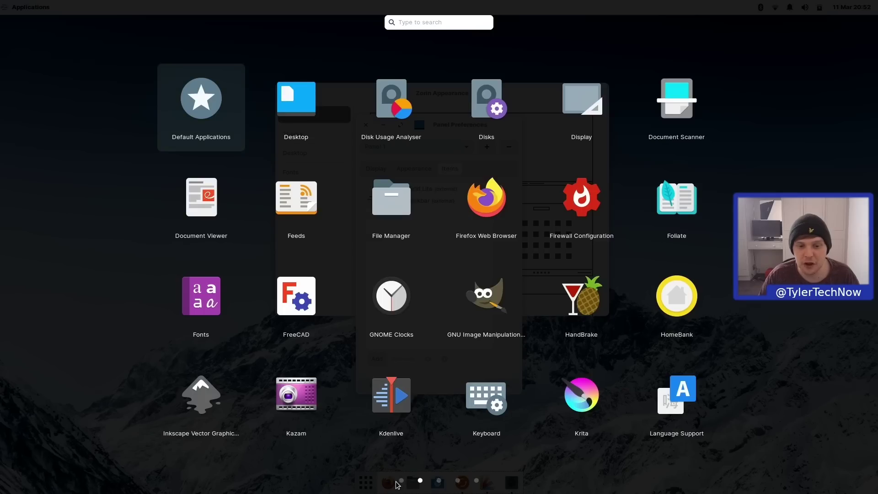
click(397, 483)
key(Escape)
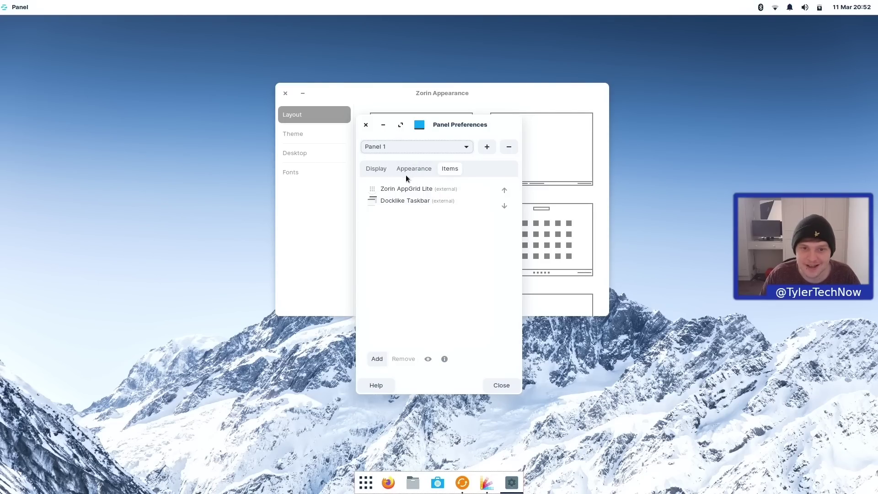
- Show the items of Panel 0 in Panel Preferences, and close the preferences window
click(425, 147)
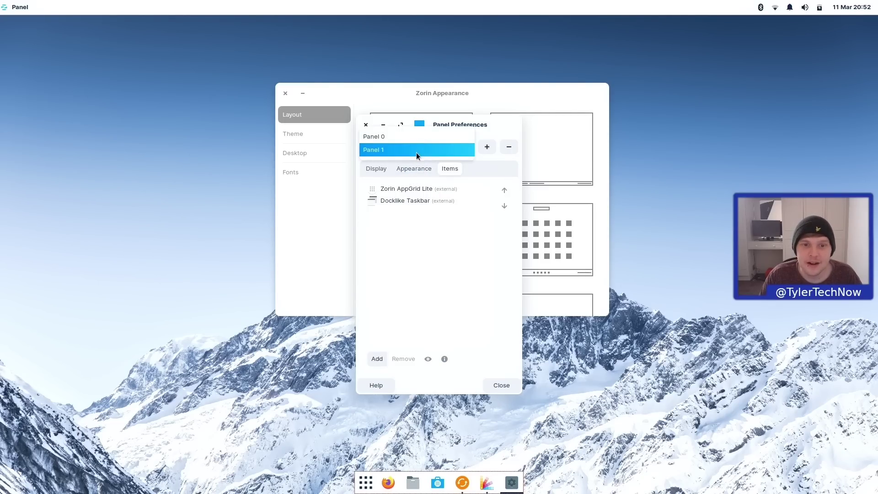
click(391, 137)
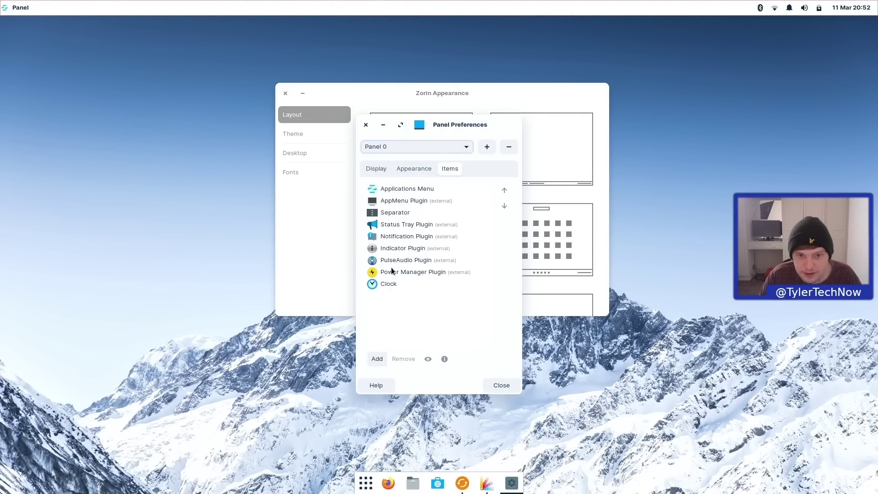
click(366, 125)
- Set the theme's background to dark in Zorin Appearance
click(298, 133)
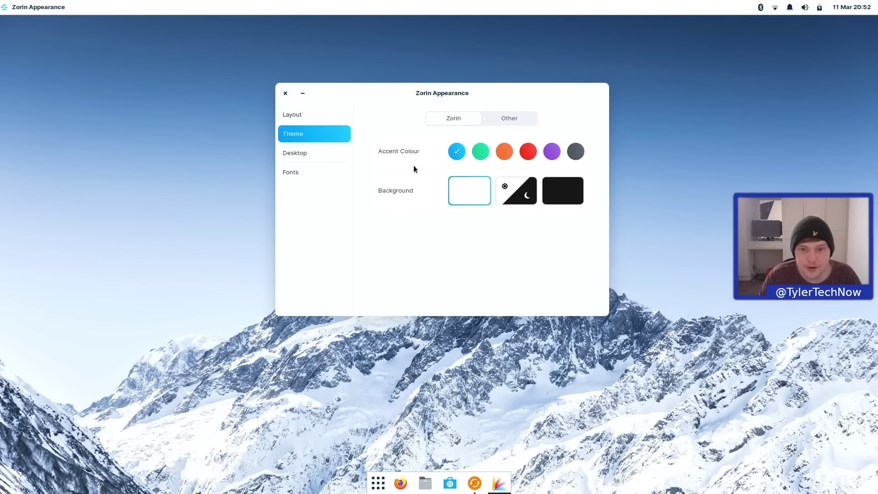
click(555, 202)
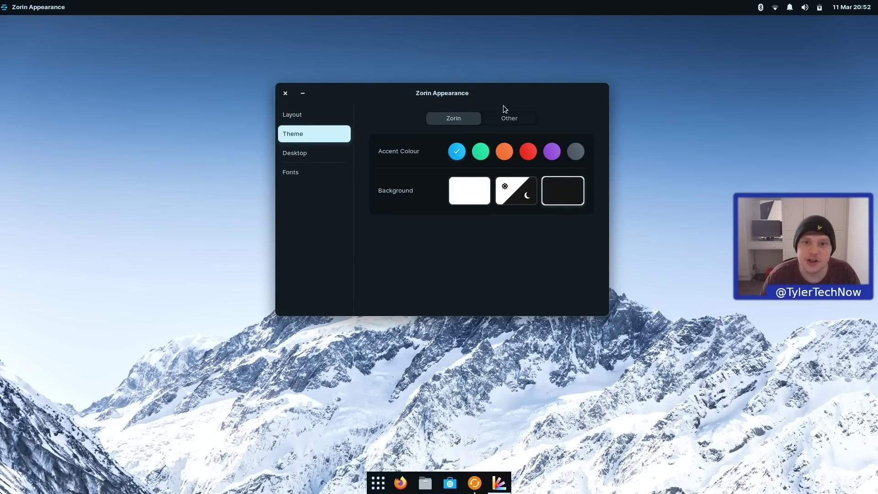
- Check the top bar's item list in Panel Preferences with the dark theme applied, and close the preferences window
right_click(482, 7)
mouse_move(509, 70)
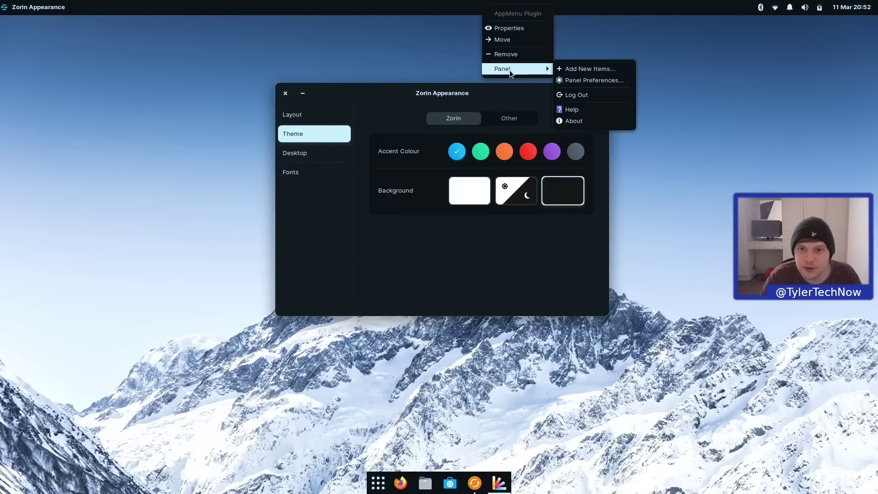
click(580, 82)
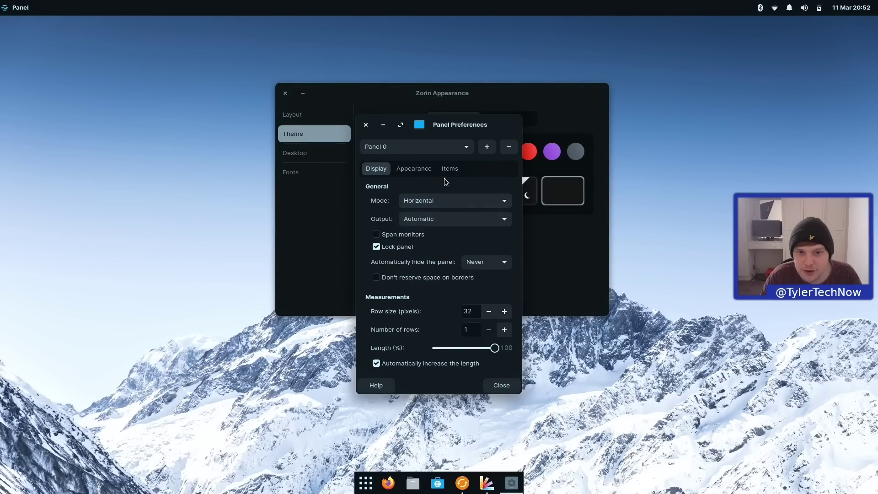
click(451, 170)
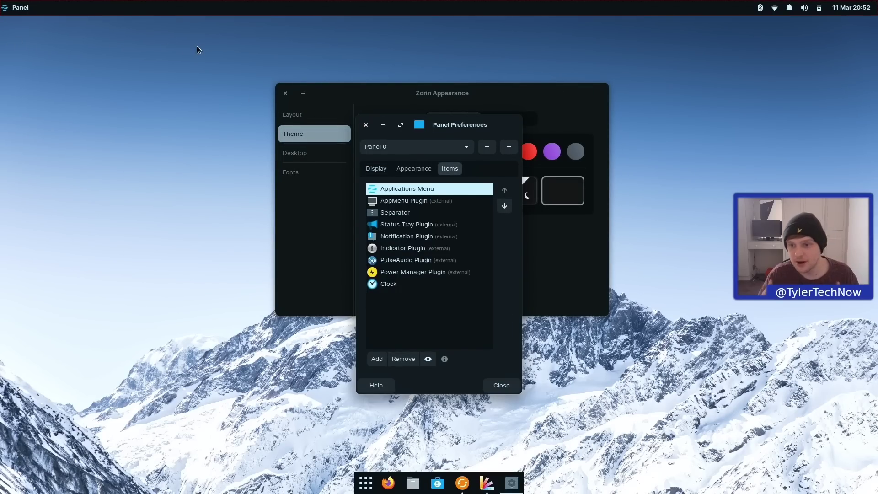
click(366, 125)
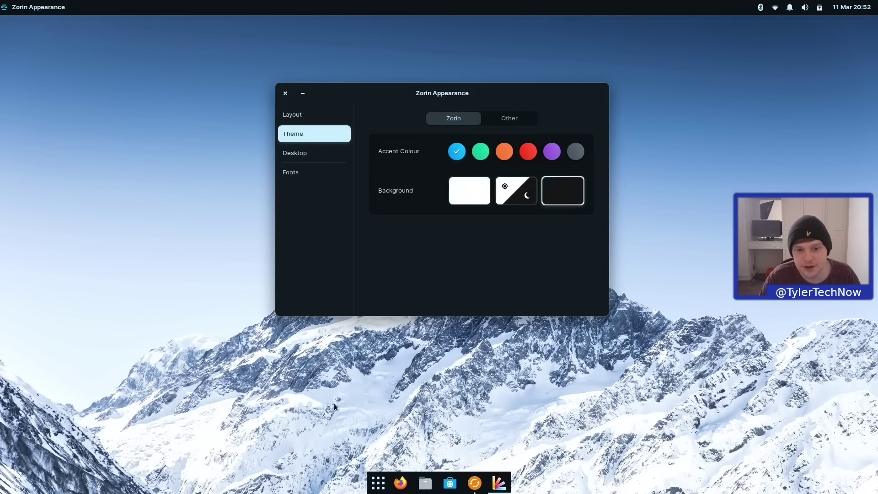
- Search the application grid for "kden" and launch Kdenlive
click(379, 484)
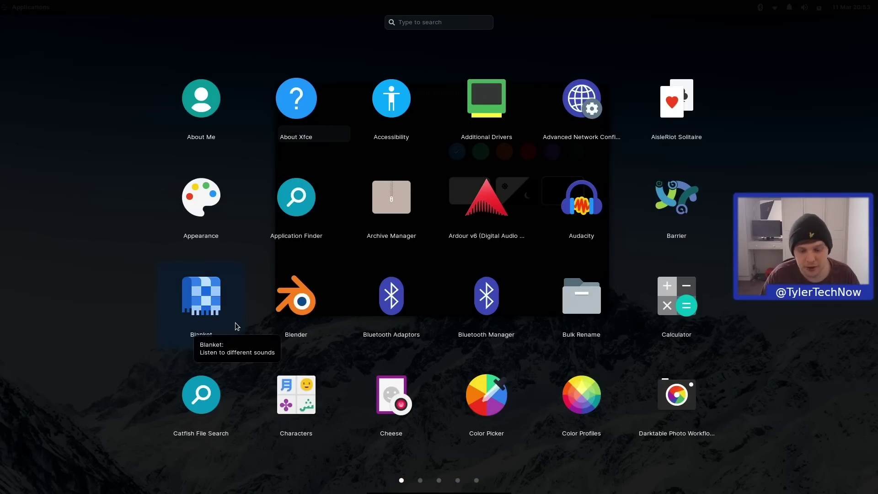
text(kden)
key(Down)
key(Return)
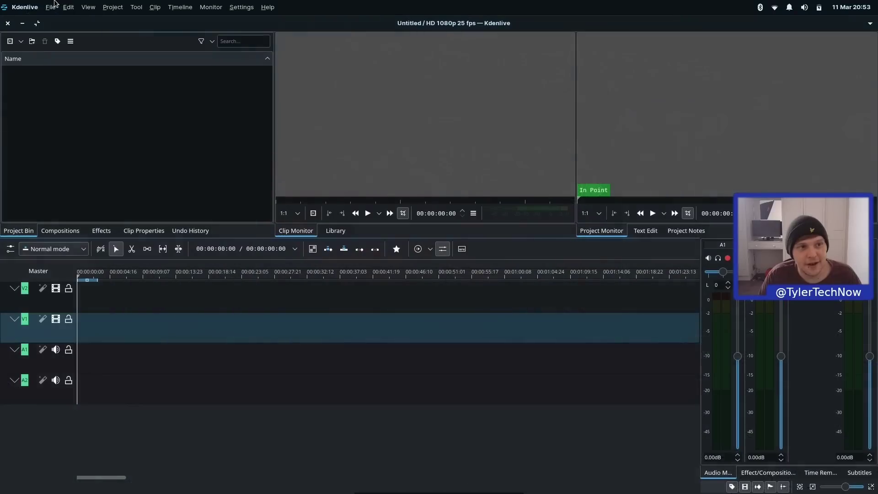
- Look over Kdenlive's menus in the top bar, from File and Edit to Settings, and close them
click(51, 7)
mouse_move(69, 10)
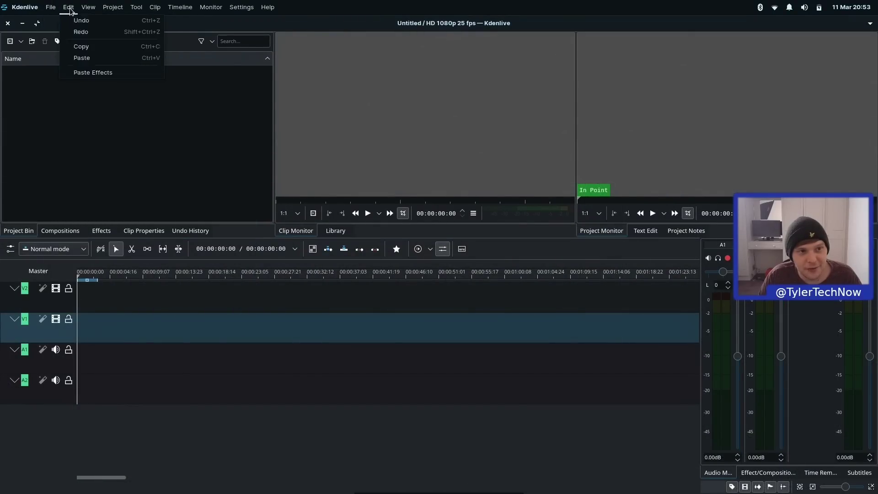
mouse_move(249, 10)
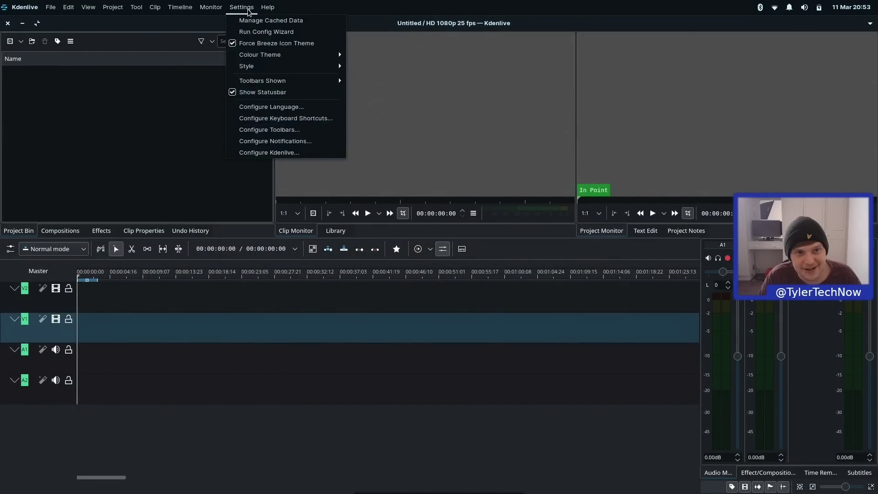
click(543, 23)
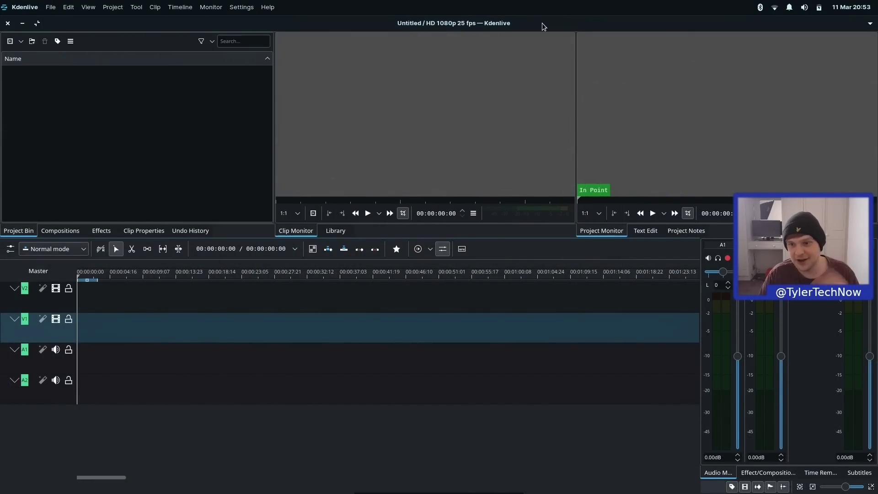
- Restore the Kdenlive window from its maximized size, move it on the desktop, and close Kdenlive
double_click(542, 23)
drag(587, 22, 638, 40)
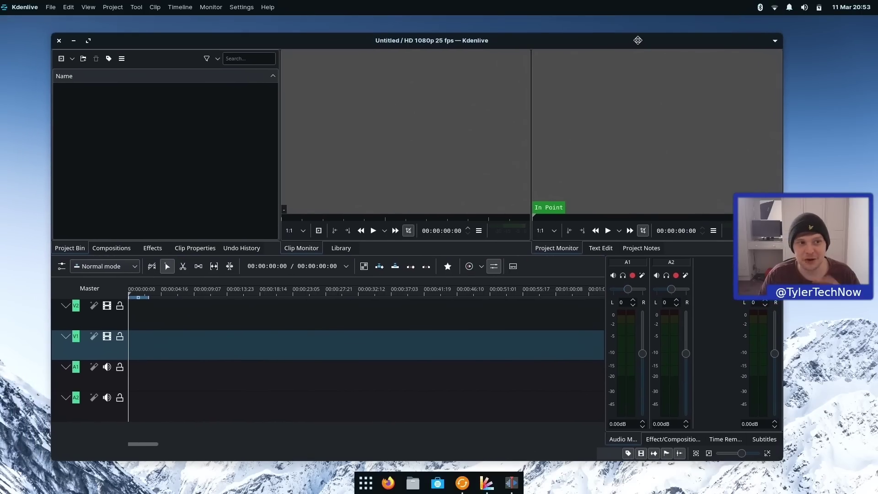
click(59, 41)
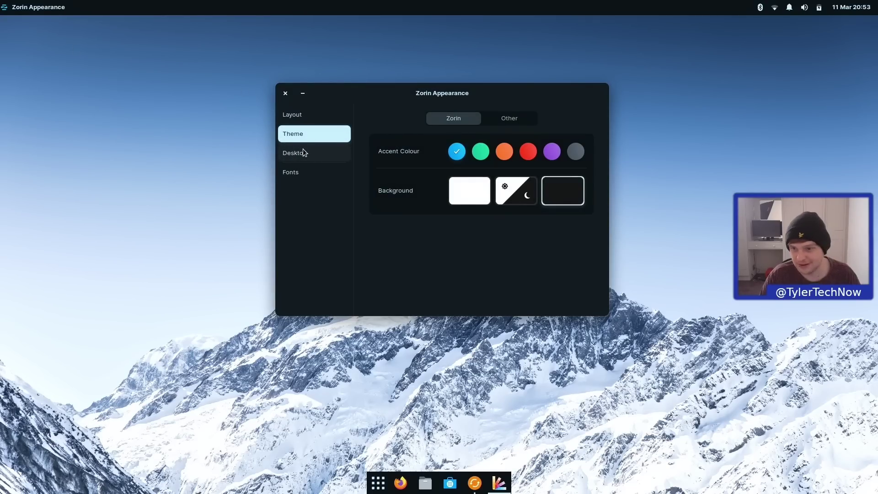
- Switch the desktop layout to the one with a full-screen application grid and centred taskbar icons
click(305, 118)
scroll(479, 222, down, 3)
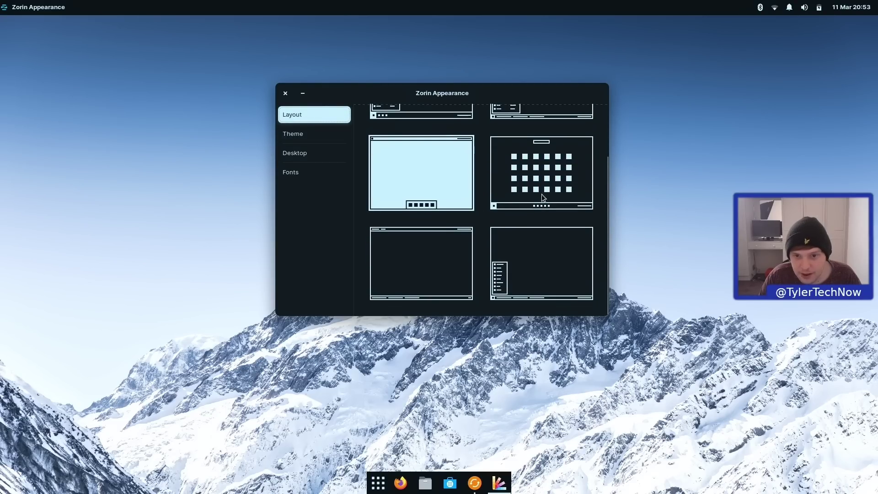
click(539, 172)
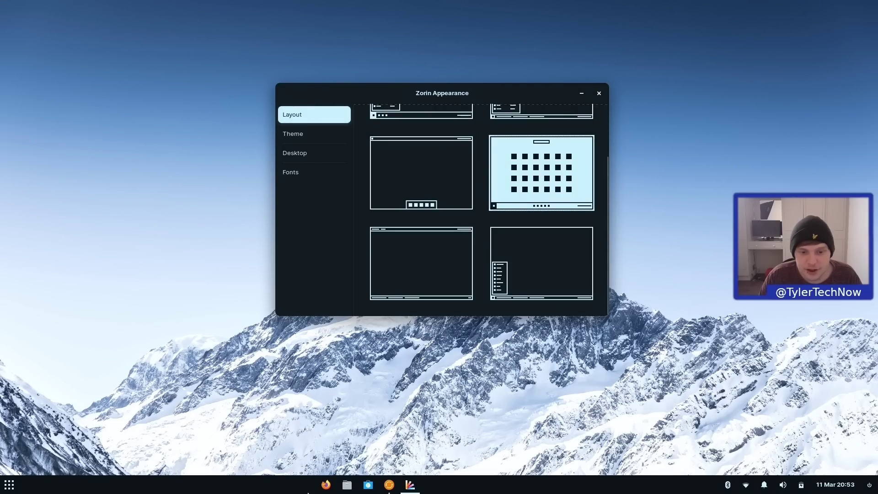
- Show the application grid from the new layout's taskbar, and close it again
mouse_move(388, 489)
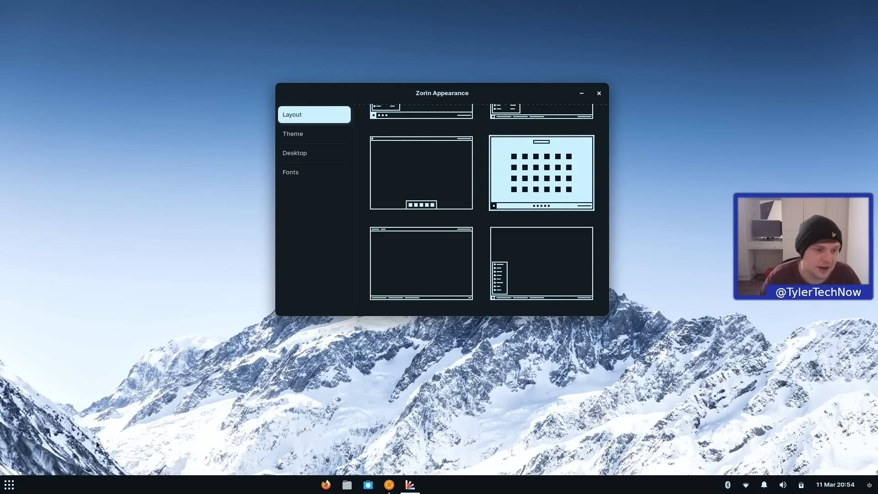
click(3, 491)
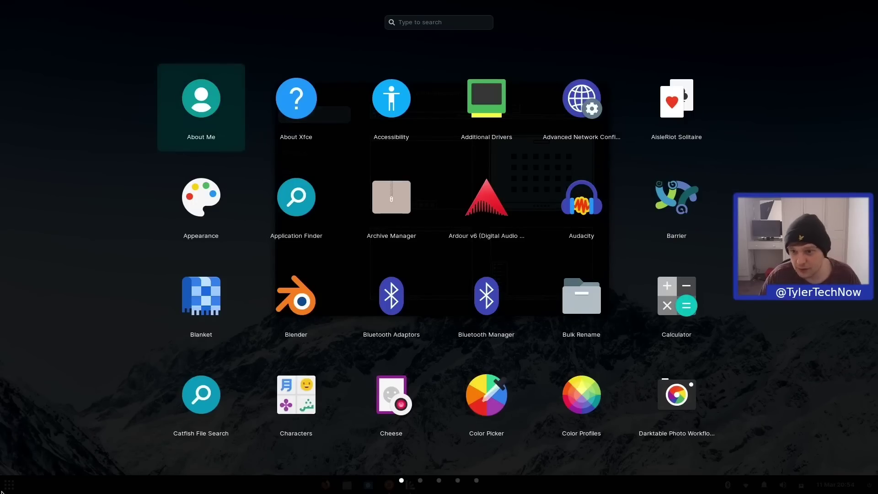
click(2, 491)
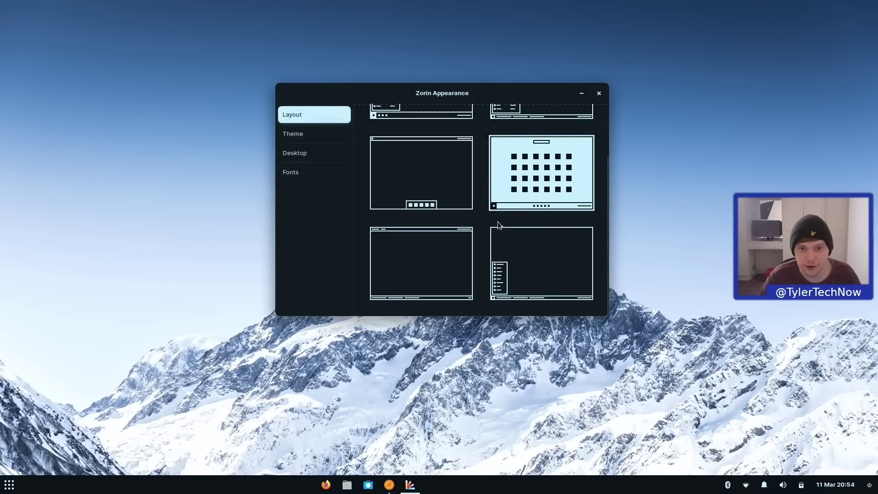
- Switch to the first layout, with a bottom taskbar and two-column menu, and set the theme's background to light
scroll(528, 211, up, 2)
click(408, 140)
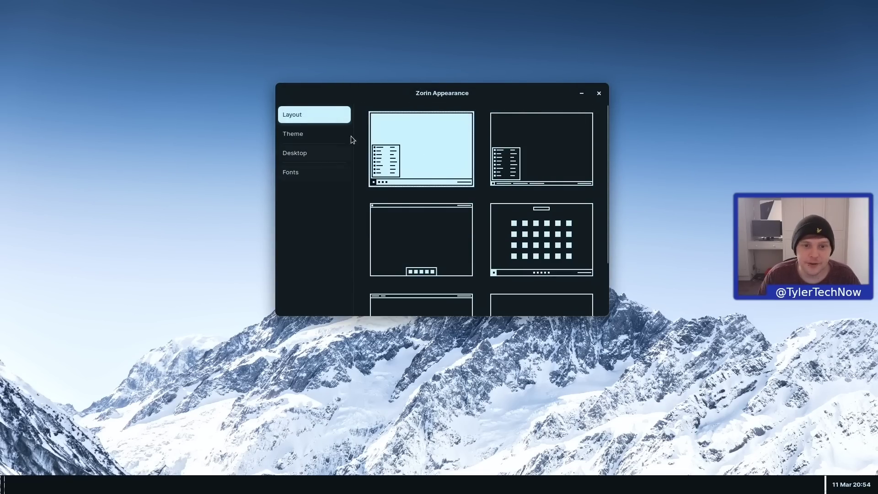
click(309, 135)
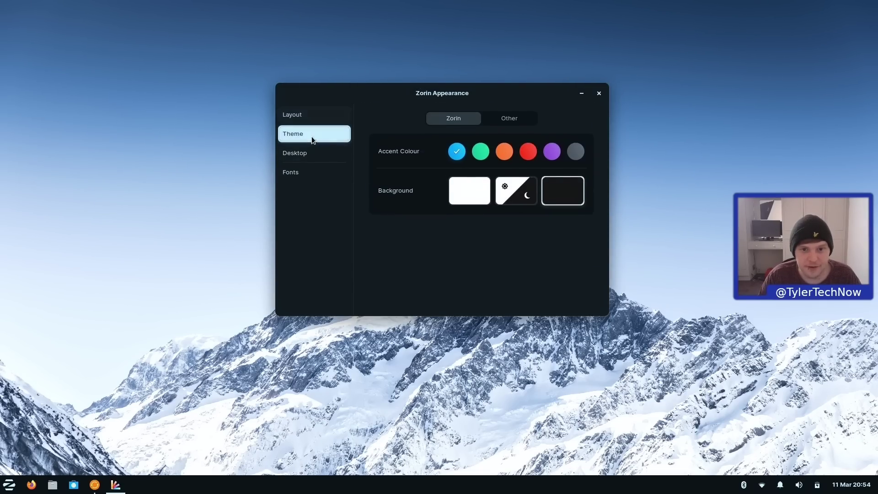
click(480, 189)
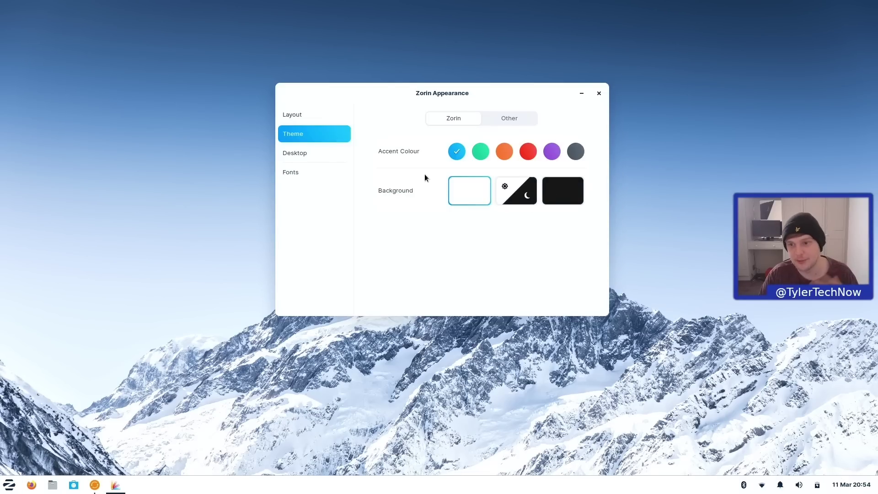